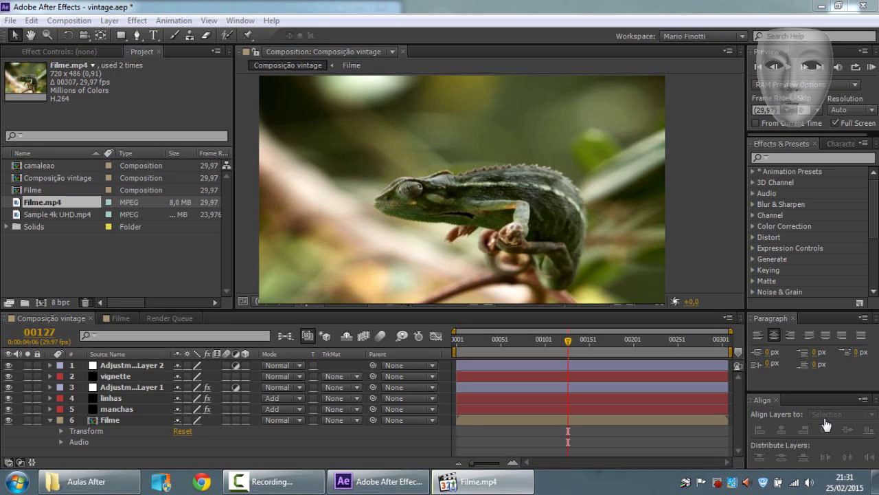
# Preview the chameleon footage, then open Composição vintage in MPC-HC for comparison
pyautogui.press('space')
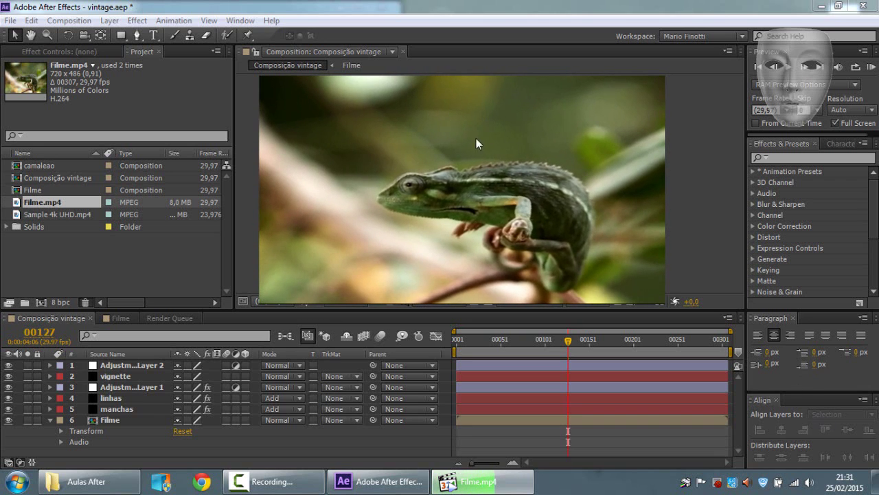
pyautogui.click(462, 193)
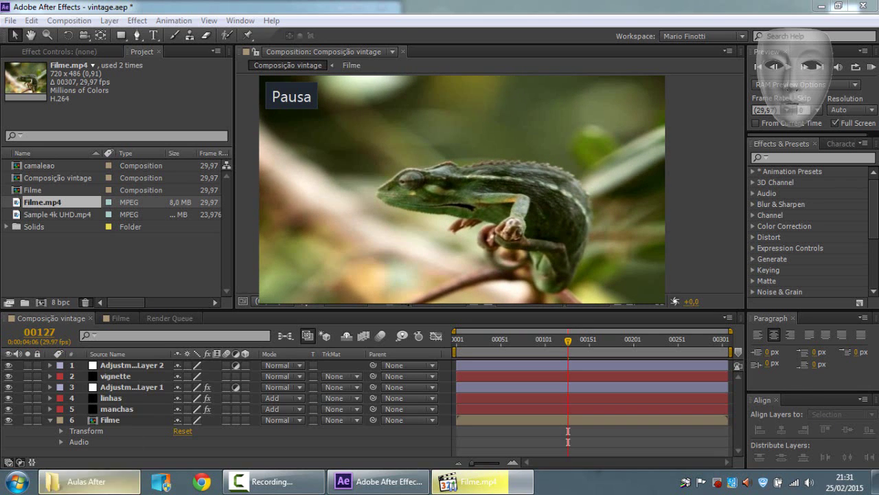
pyautogui.click(86, 481)
pyautogui.rightClick(156, 114)
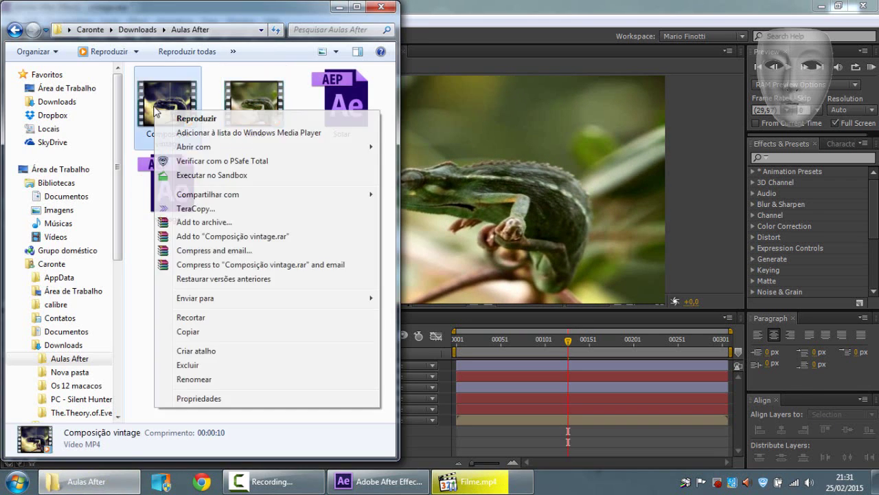
pyautogui.moveTo(285, 148)
pyautogui.click(416, 147)
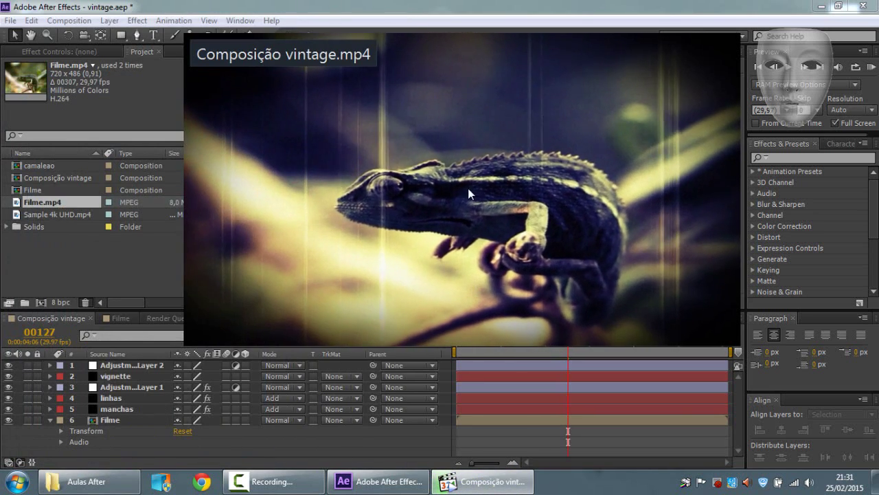
# Move the media player window aside and switch back to After Effects
pyautogui.moveTo(467, 188); pyautogui.dragTo(435, 221)
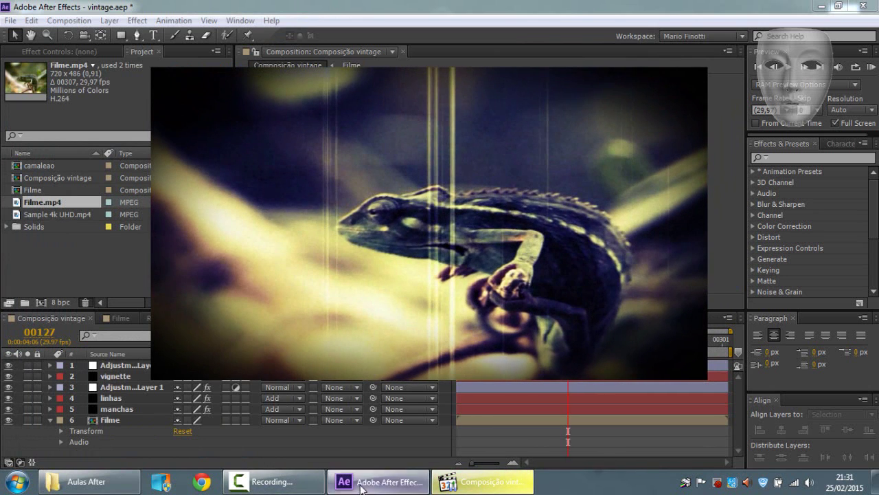
pyautogui.click(358, 484)
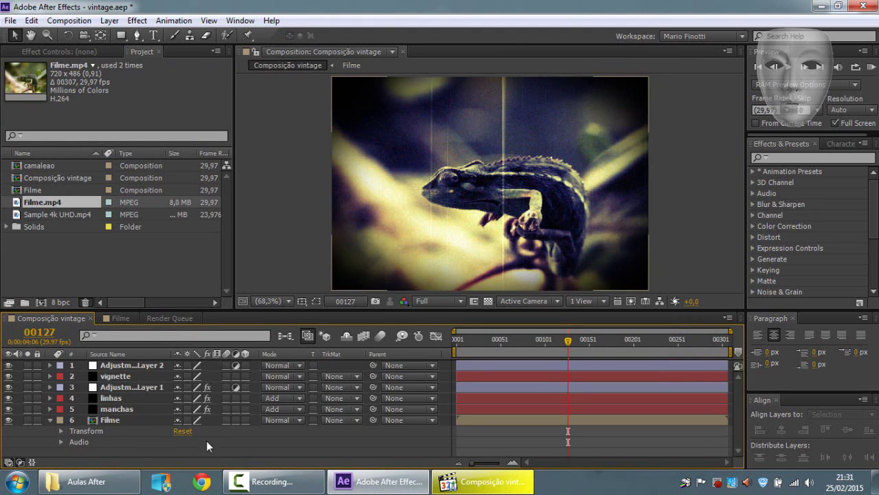
# Close the Render Queue and Filme timeline, then start a new composition named camaleao
pyautogui.click(50, 420)
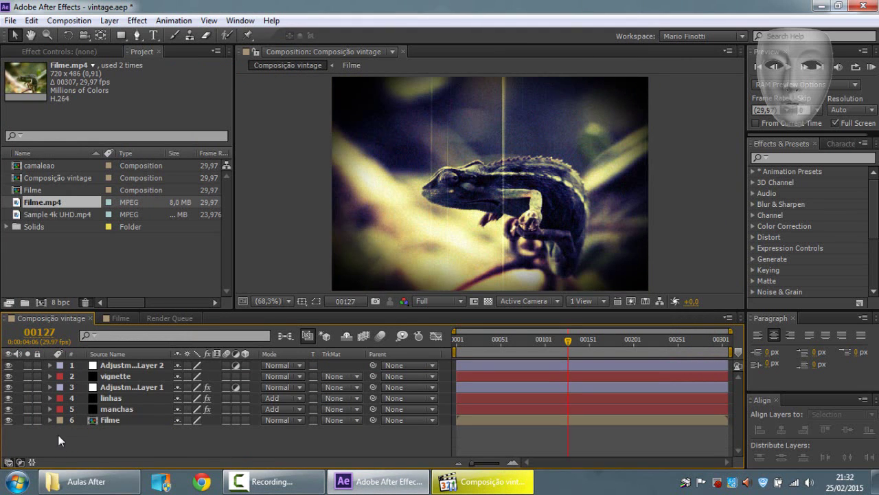
pyautogui.click(172, 319)
pyautogui.click(200, 318)
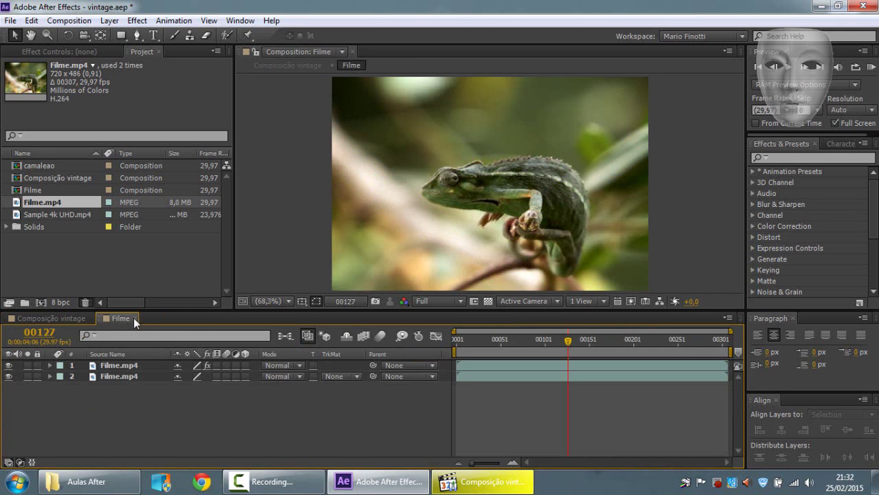
pyautogui.click(134, 317)
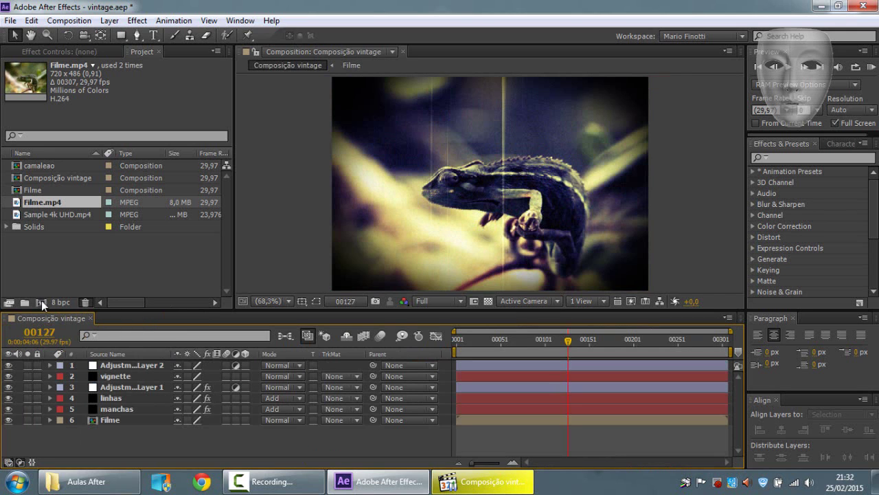
pyautogui.click(41, 302)
pyautogui.write('c')
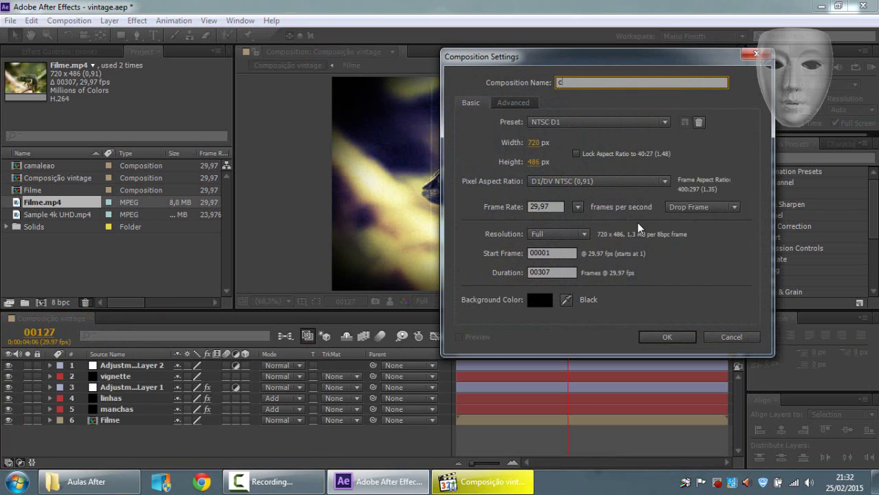
pyautogui.write('amaleao')
# Create camaleao, add Filme.mp4 to its timeline, and delete Sample 4k UHD.mp4 from the project
pyautogui.click(656, 336)
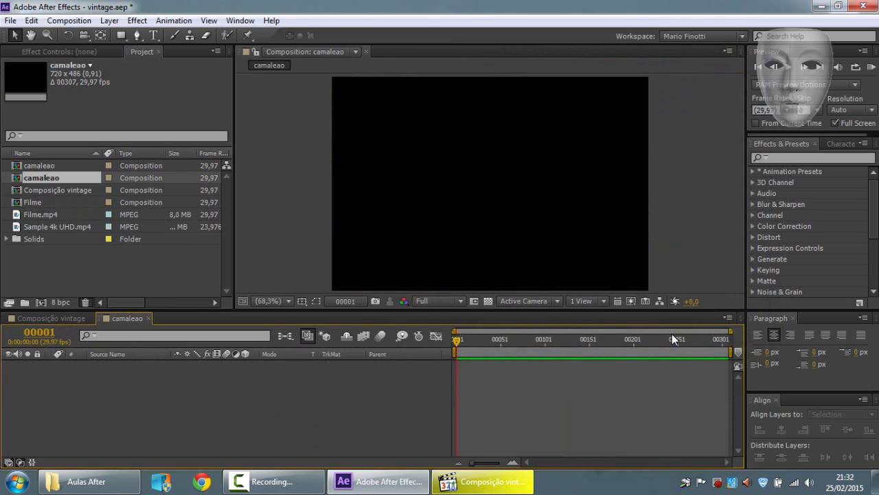
pyautogui.moveTo(50, 214); pyautogui.dragTo(169, 390)
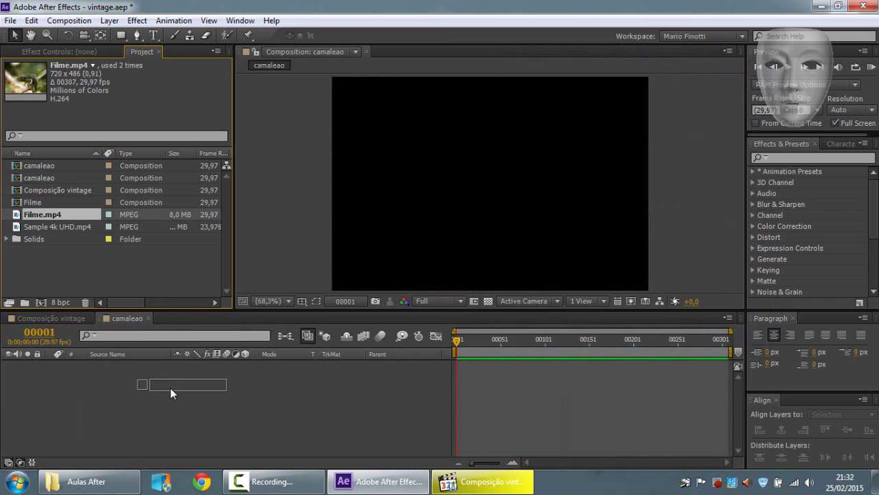
pyautogui.click(50, 226)
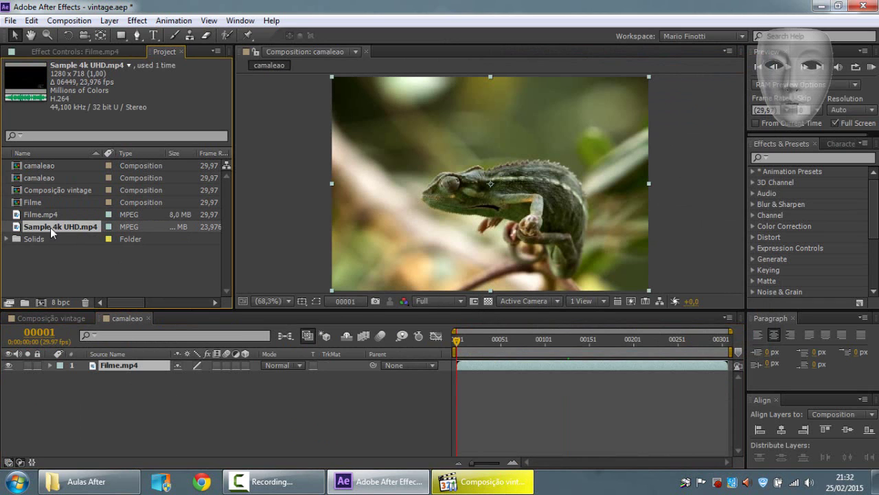
pyautogui.press('Delete')
pyautogui.press('Return')
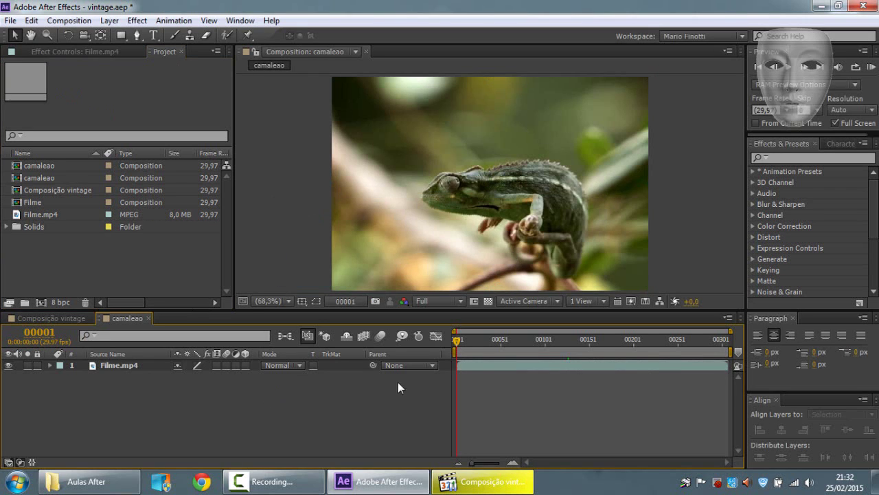
pyautogui.click(121, 365)
pyautogui.click(161, 403)
# Add a new adjustment layer to the camaleao composition
pyautogui.rightClick(161, 403)
pyautogui.moveTo(299, 273)
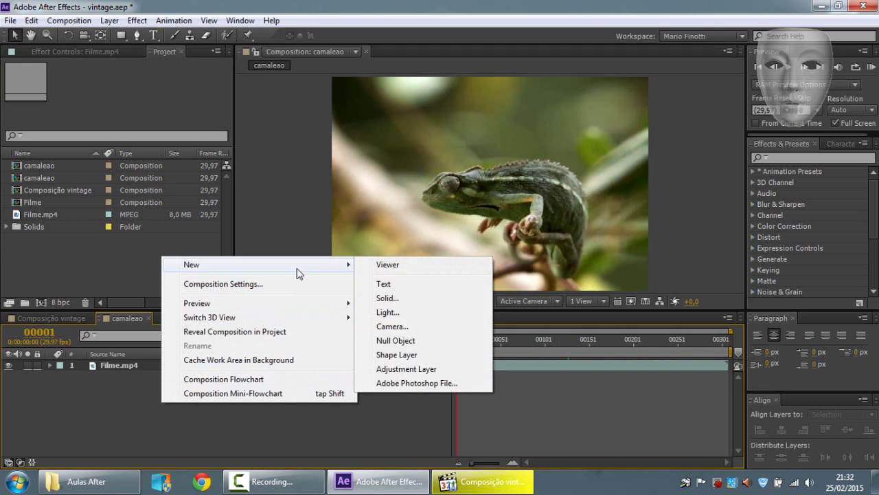
pyautogui.click(115, 20)
pyautogui.moveTo(152, 31)
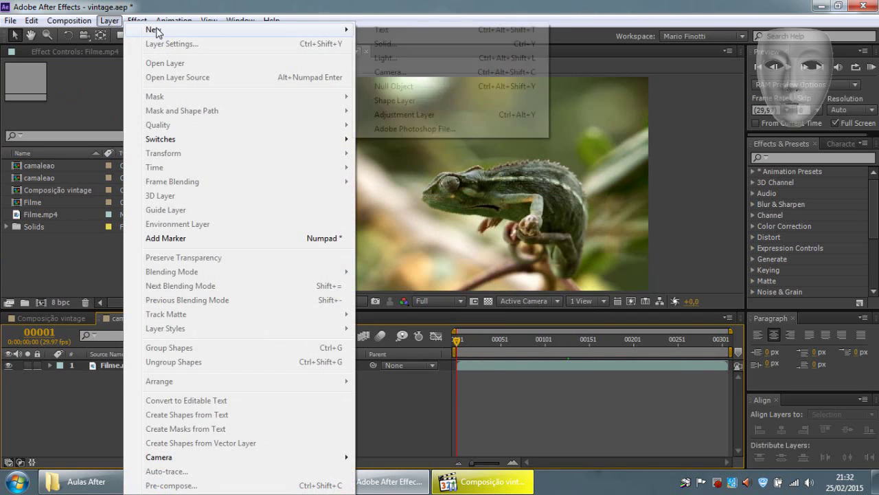
pyautogui.click(404, 115)
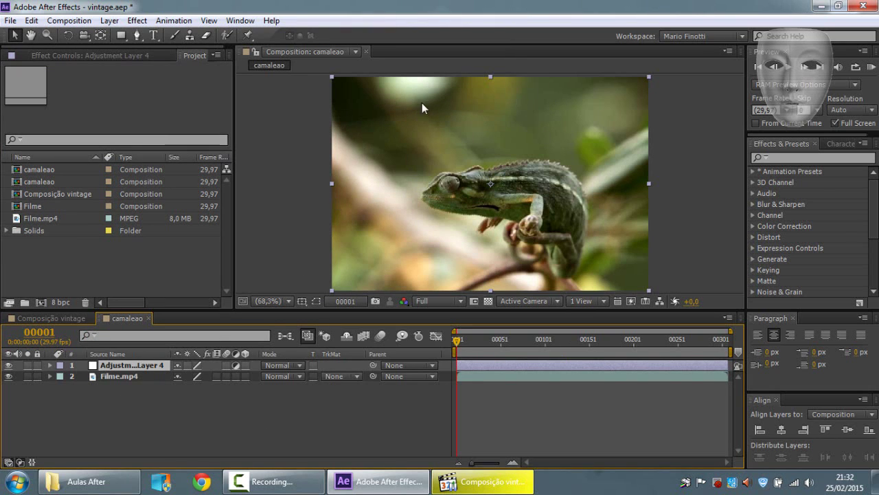
# Apply Tint to the adjustment layer with Amount to Tint at 50%
pyautogui.click(803, 157)
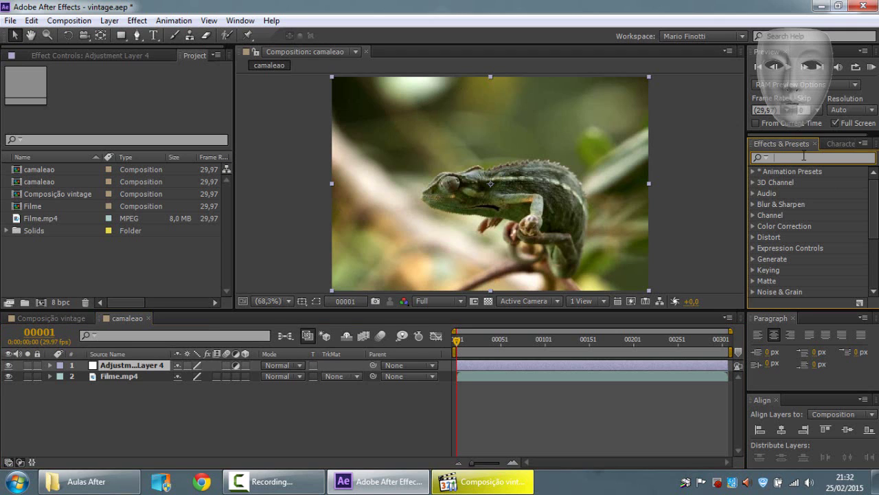
pyautogui.write('tint')
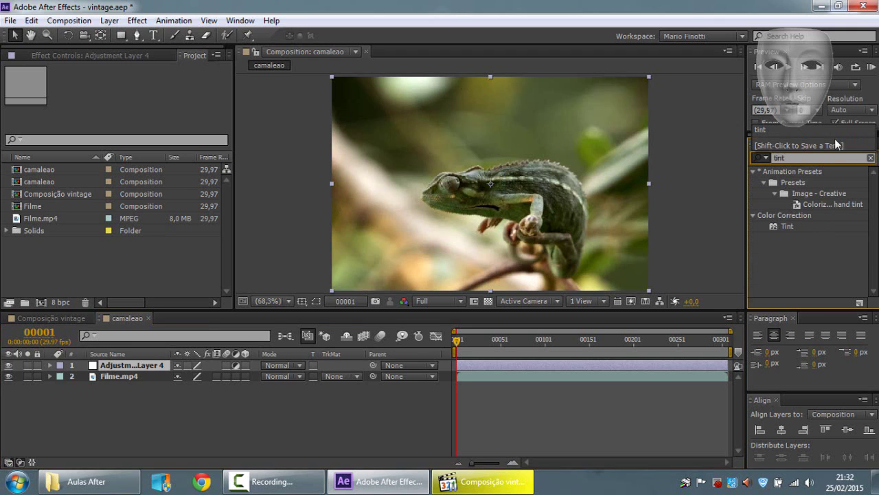
pyautogui.doubleClick(787, 226)
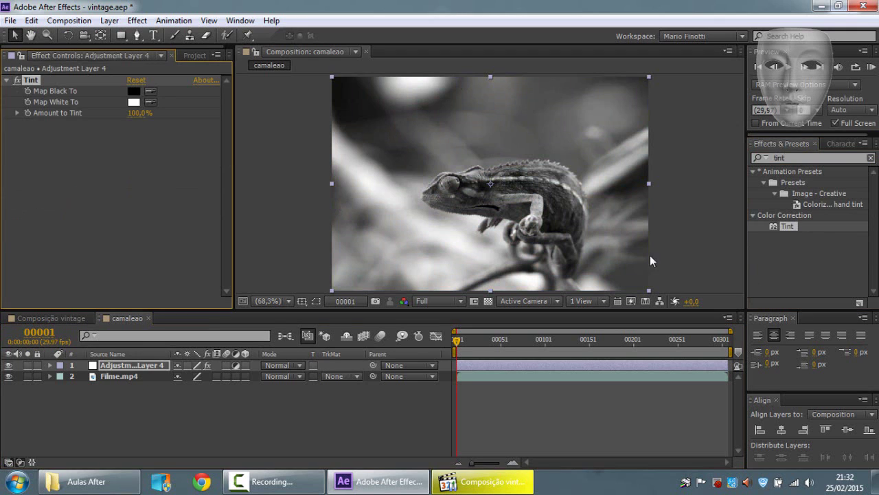
pyautogui.click(140, 112)
pyautogui.write('50')
pyautogui.press('Return')
# Compare against the vintage render playing full screen, then return to After Effects
pyautogui.click(140, 403)
pyautogui.click(123, 364)
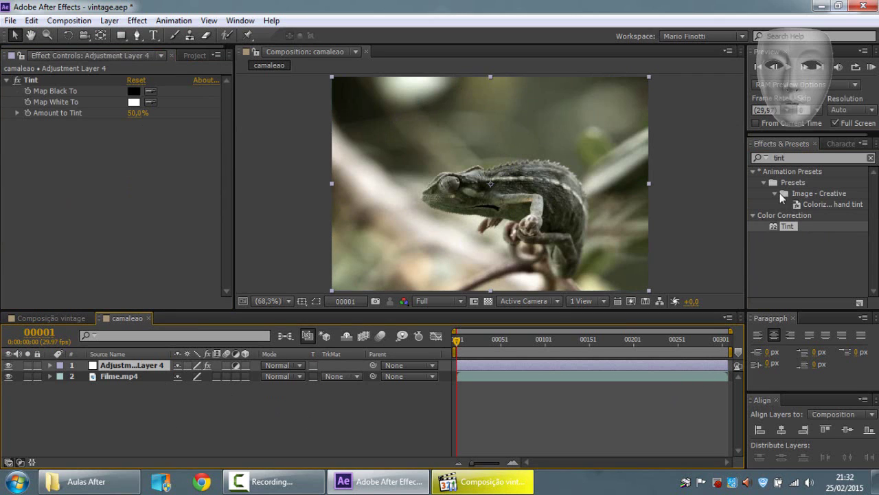
pyautogui.click(788, 158)
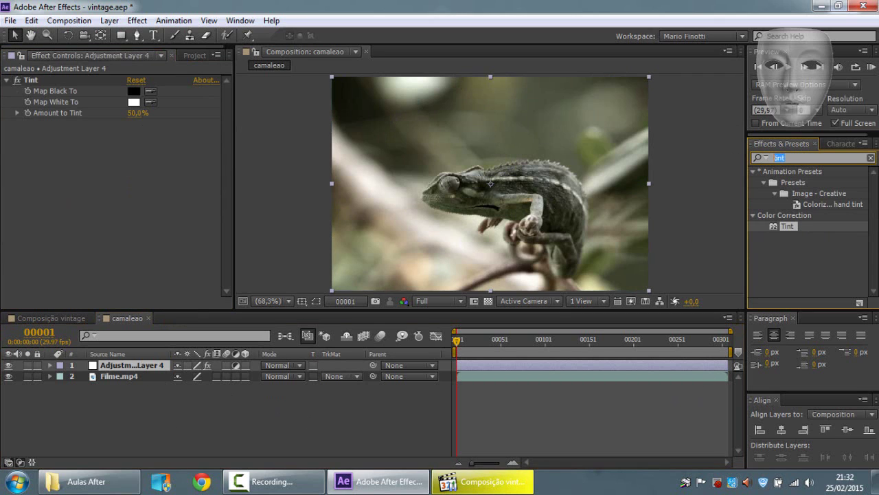
pyautogui.click(496, 484)
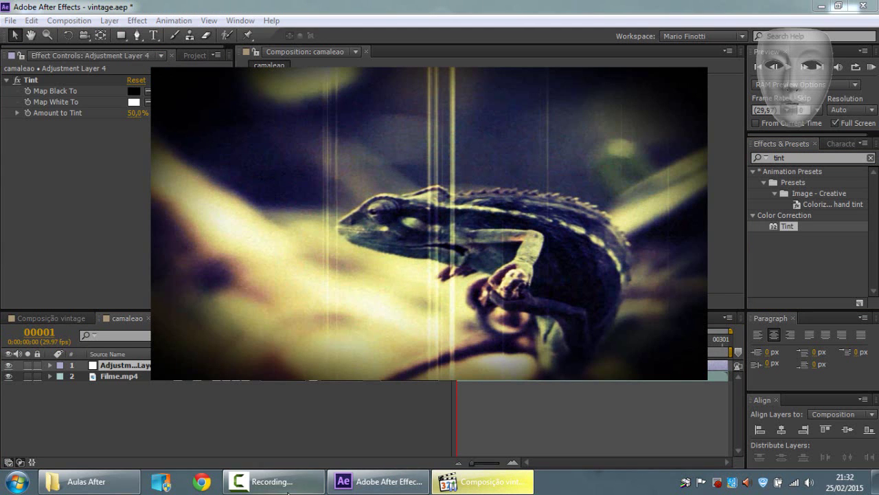
pyautogui.click(389, 249)
pyautogui.doubleClick(390, 247)
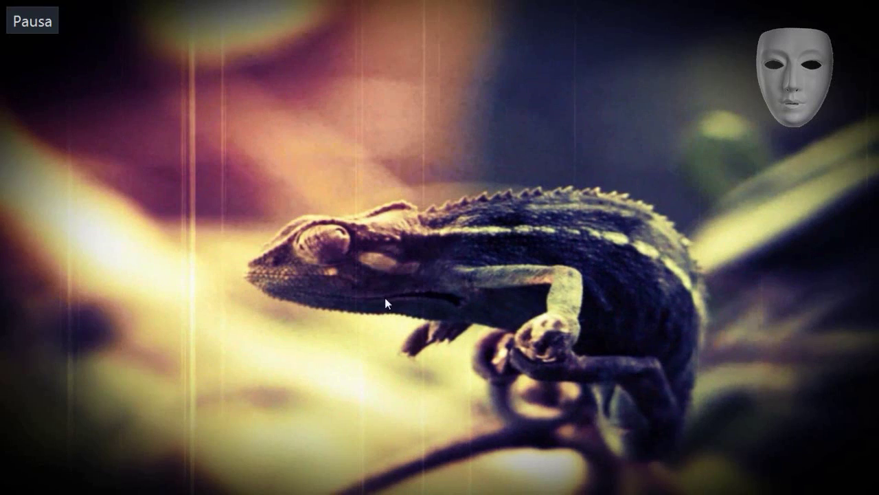
pyautogui.click(346, 379)
pyautogui.doubleClick(346, 379)
pyautogui.click(388, 485)
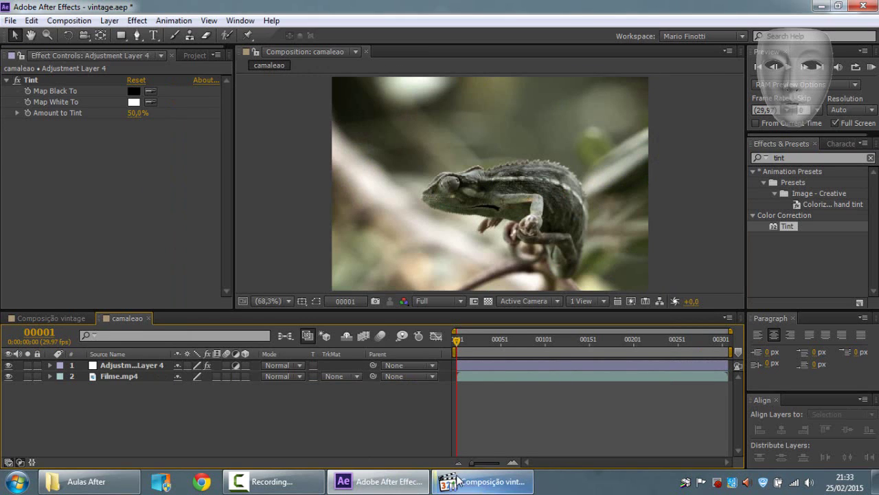
pyautogui.click(801, 159)
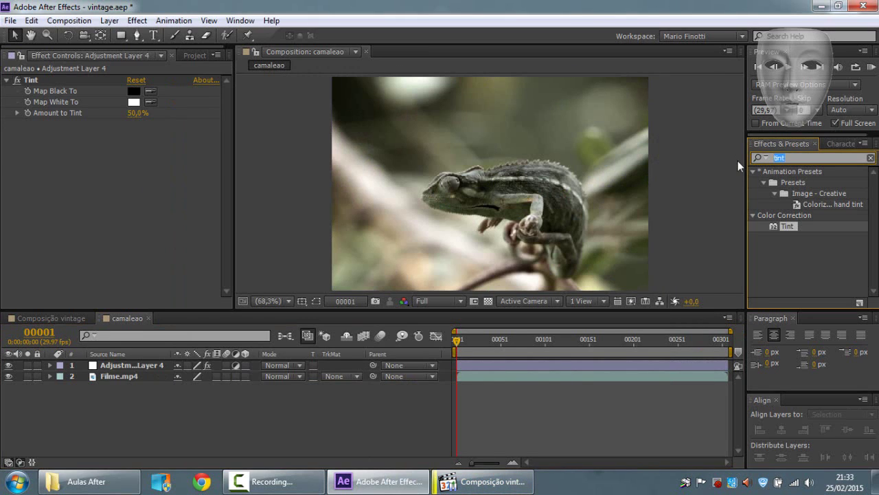
# Apply Curves to Adjustment Layer 4 and pull the RGB curve down to darken
pyautogui.write('curves')
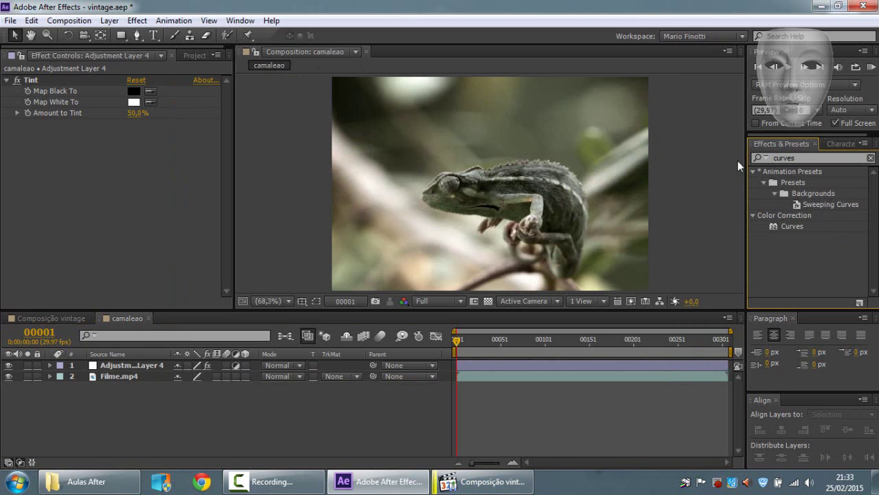
pyautogui.click(113, 365)
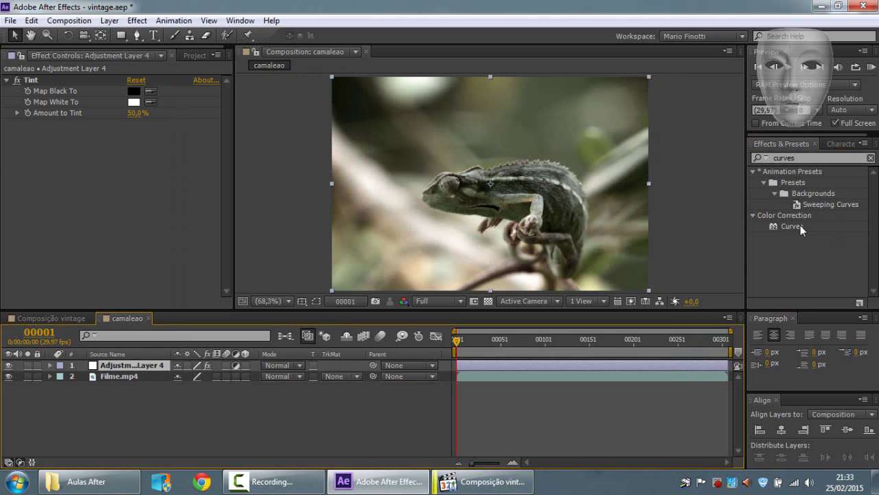
pyautogui.click(116, 420)
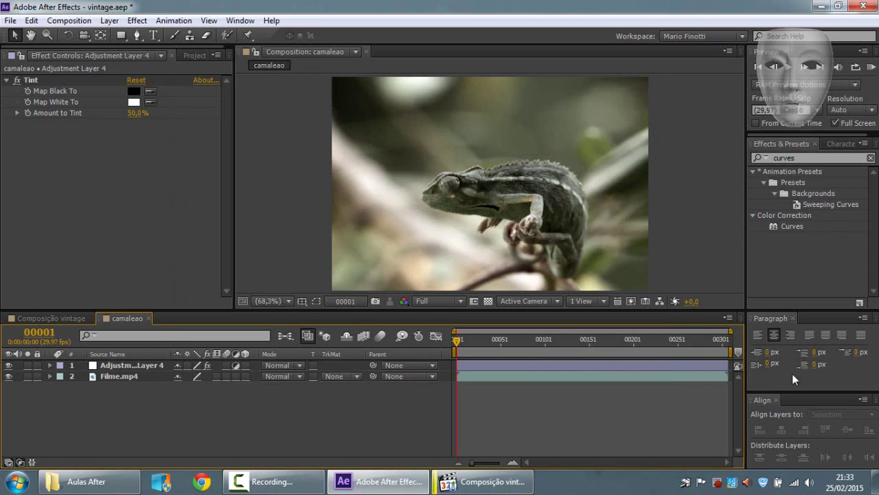
pyautogui.moveTo(794, 223); pyautogui.dragTo(147, 369)
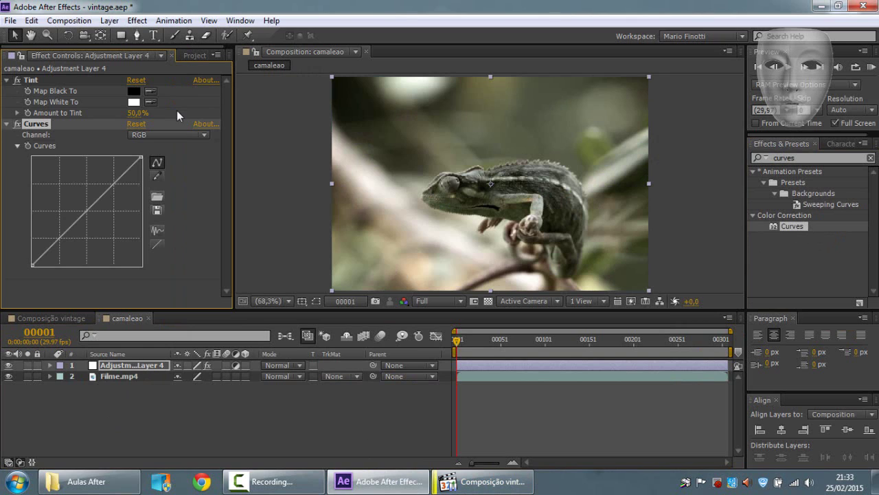
pyautogui.click(175, 135)
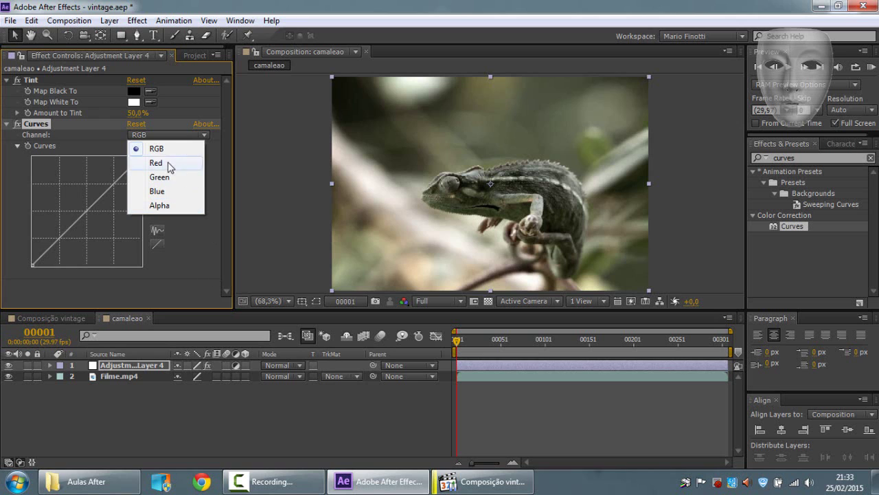
pyautogui.click(157, 150)
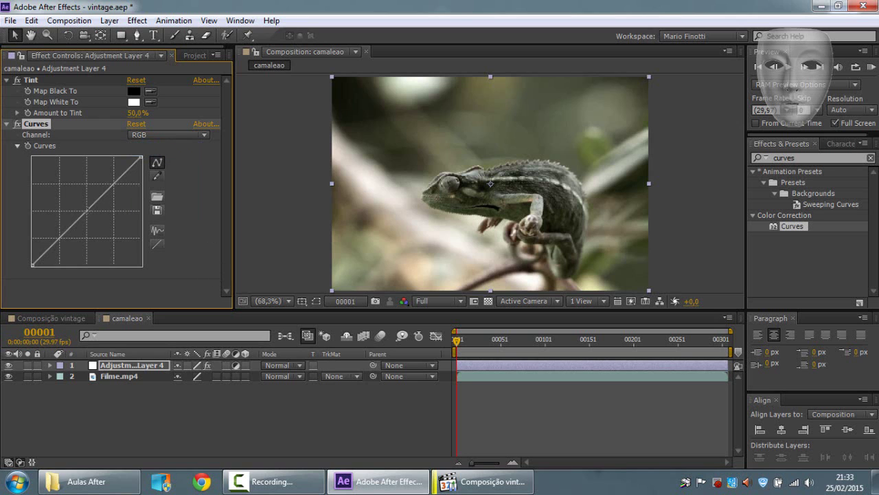
pyautogui.moveTo(87, 210); pyautogui.dragTo(100, 220)
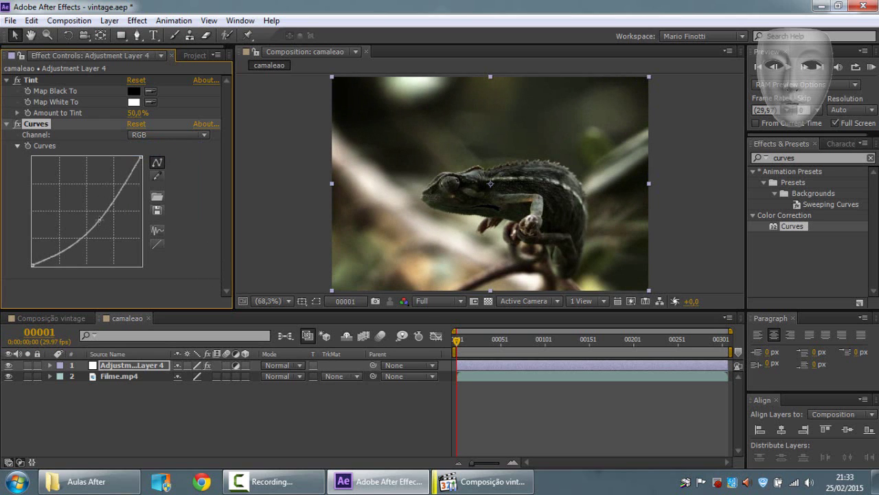
# Bend the Red and Green curves into contrasty S-shapes
pyautogui.click(166, 135)
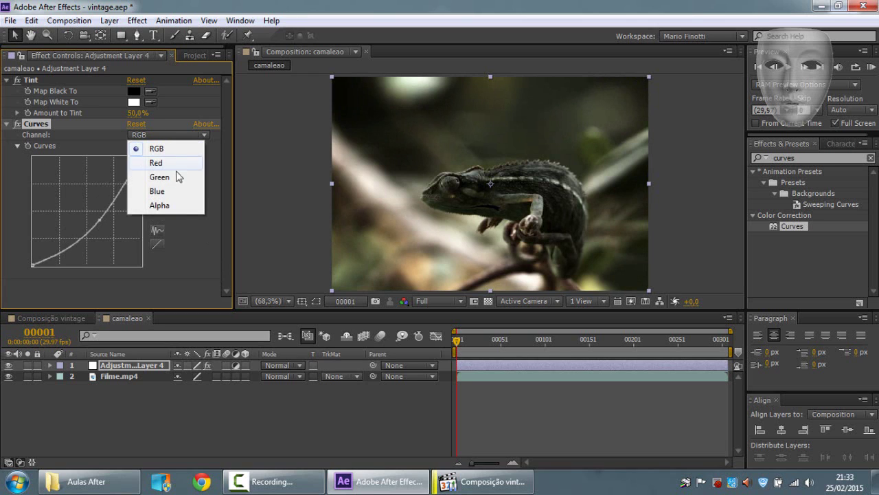
pyautogui.click(172, 162)
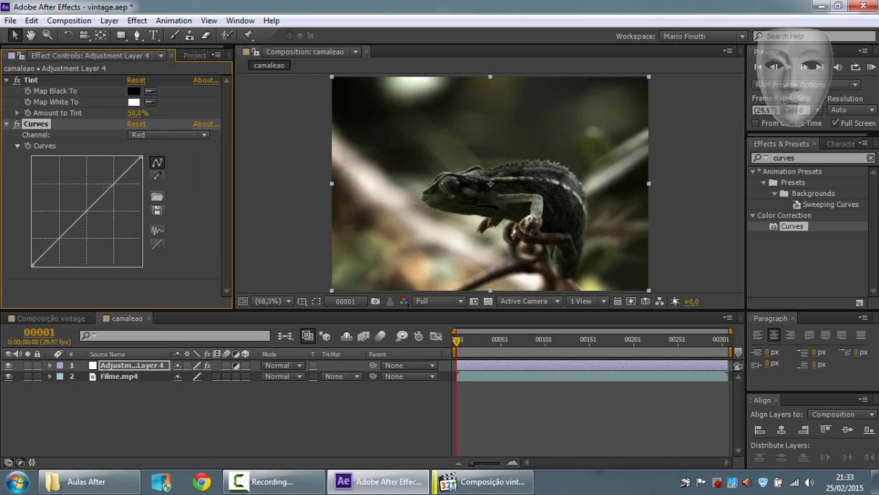
pyautogui.moveTo(113, 187); pyautogui.dragTo(108, 182)
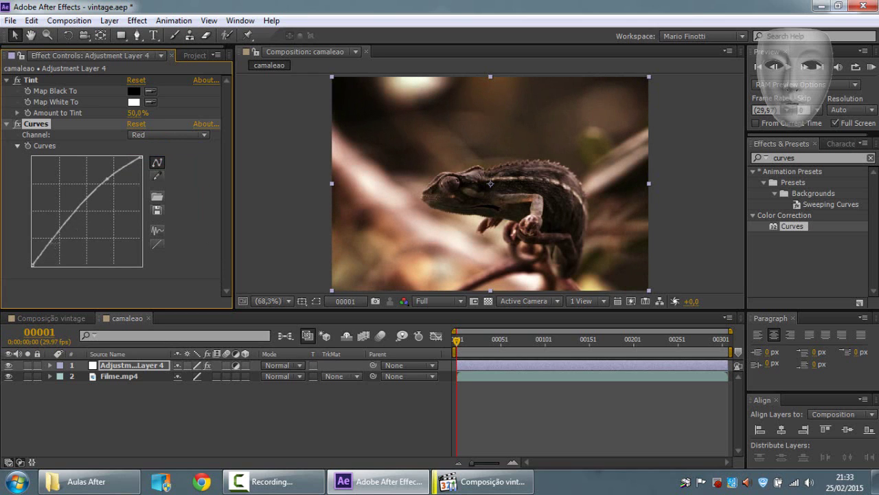
pyautogui.moveTo(60, 235); pyautogui.dragTo(61, 249)
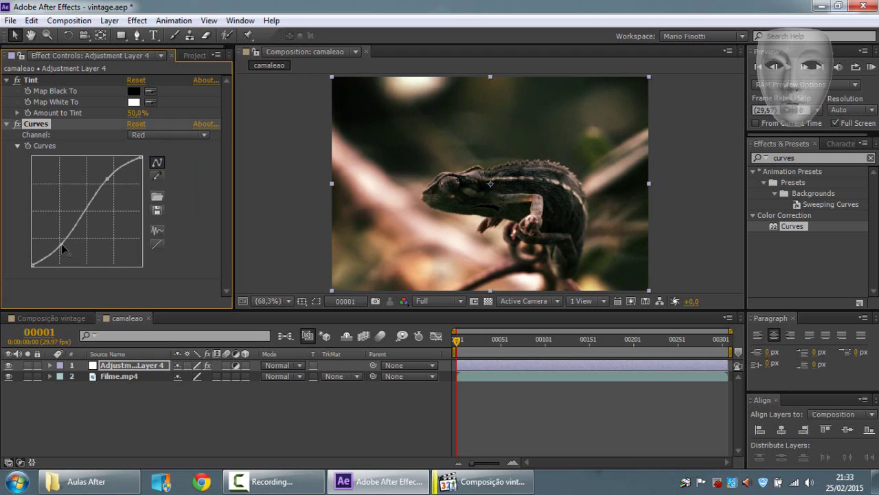
pyautogui.click(155, 135)
pyautogui.click(171, 180)
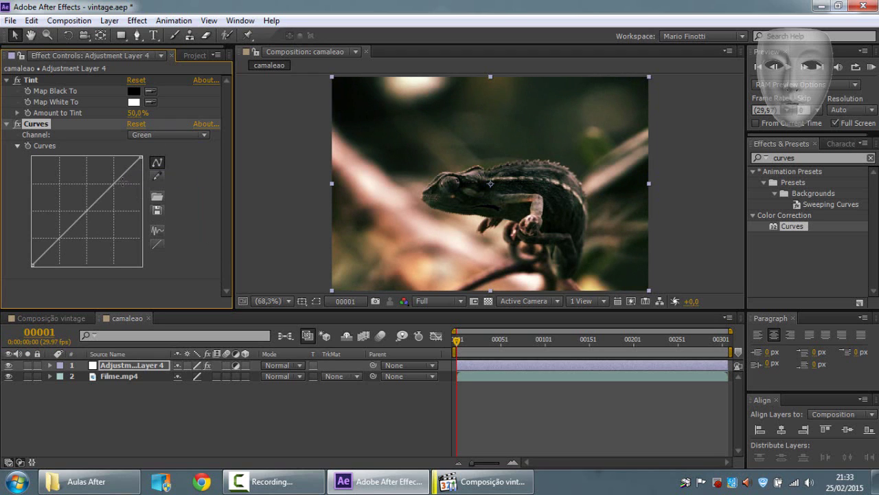
pyautogui.moveTo(114, 181); pyautogui.dragTo(108, 177)
pyautogui.moveTo(57, 238); pyautogui.dragTo(62, 248)
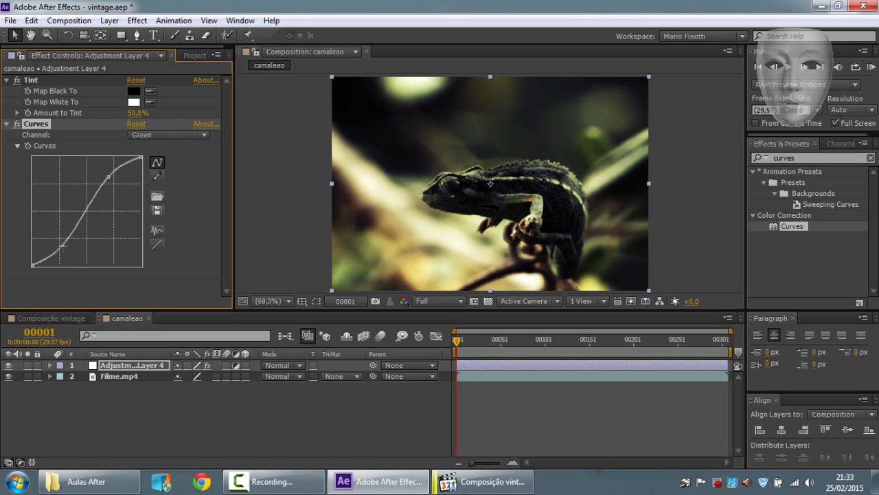
# Shape the Blue curve into an S for a yellow cast and lift the Red highlights
pyautogui.click(158, 134)
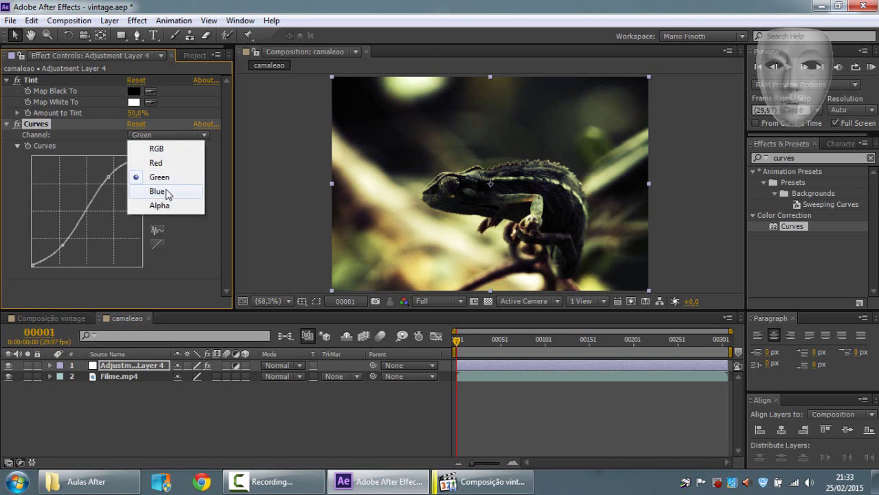
pyautogui.click(165, 192)
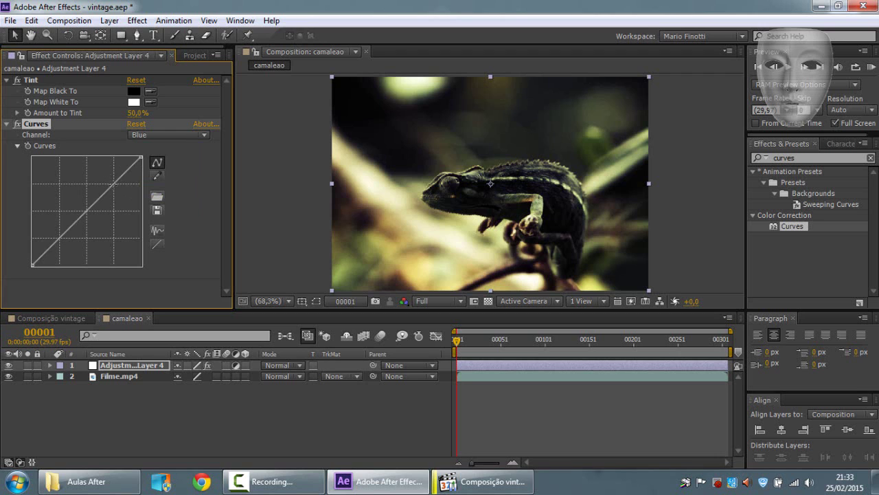
pyautogui.moveTo(115, 184); pyautogui.dragTo(121, 191)
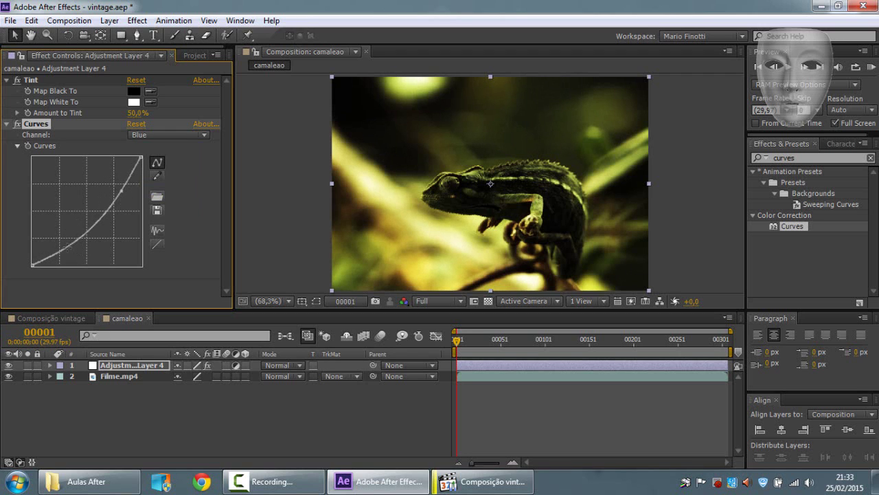
pyautogui.moveTo(66, 248); pyautogui.dragTo(56, 230)
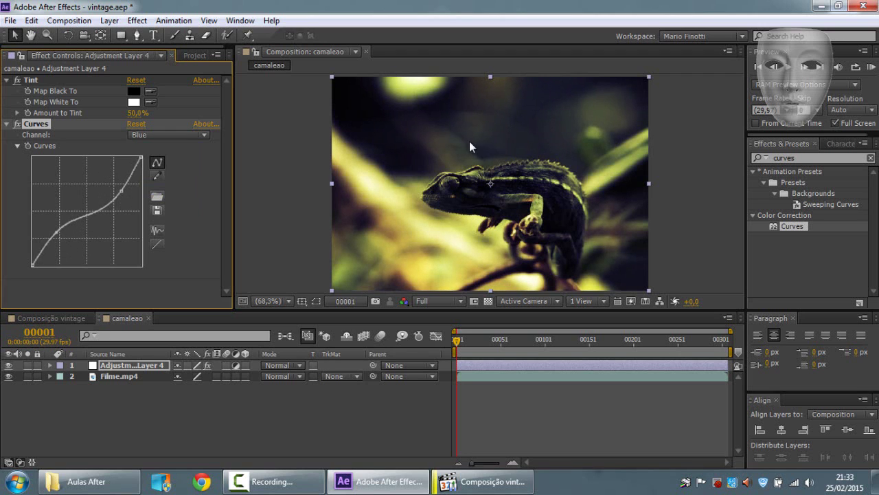
pyautogui.moveTo(125, 197); pyautogui.dragTo(124, 189)
pyautogui.click(148, 136)
pyautogui.click(163, 165)
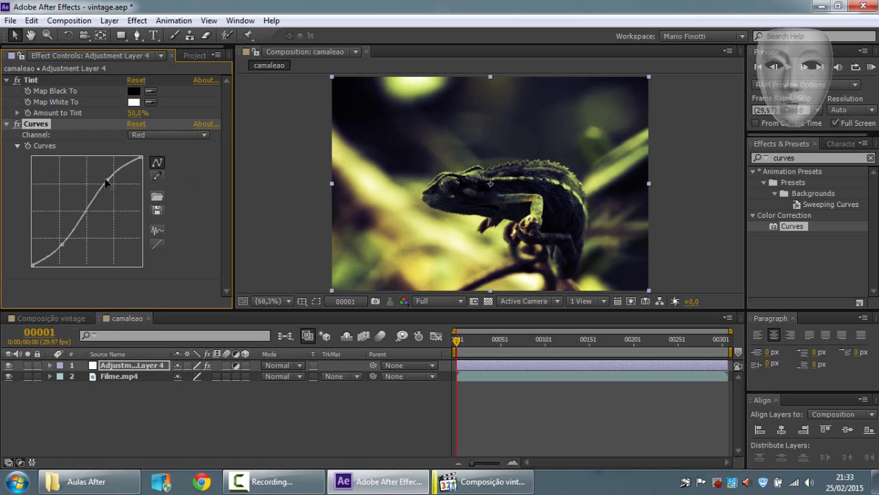
pyautogui.moveTo(107, 182); pyautogui.dragTo(103, 177)
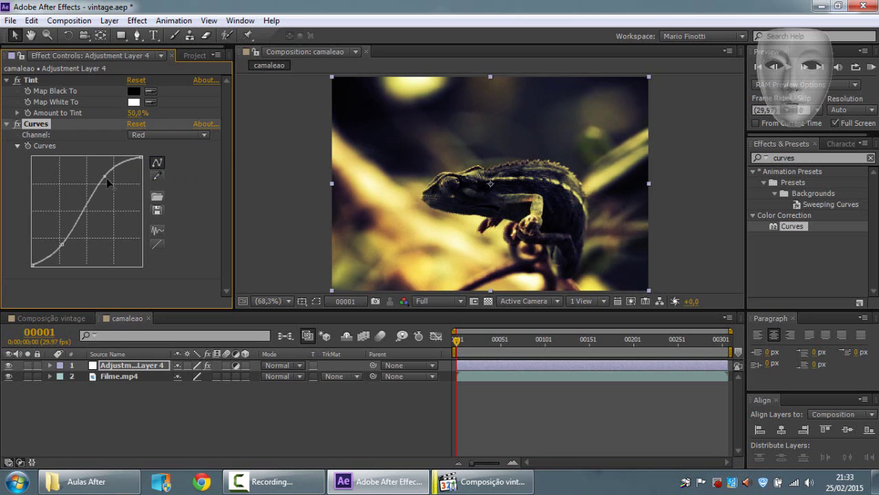
# Preview the graded footage by playing and scrubbing the timeline
pyautogui.click(244, 411)
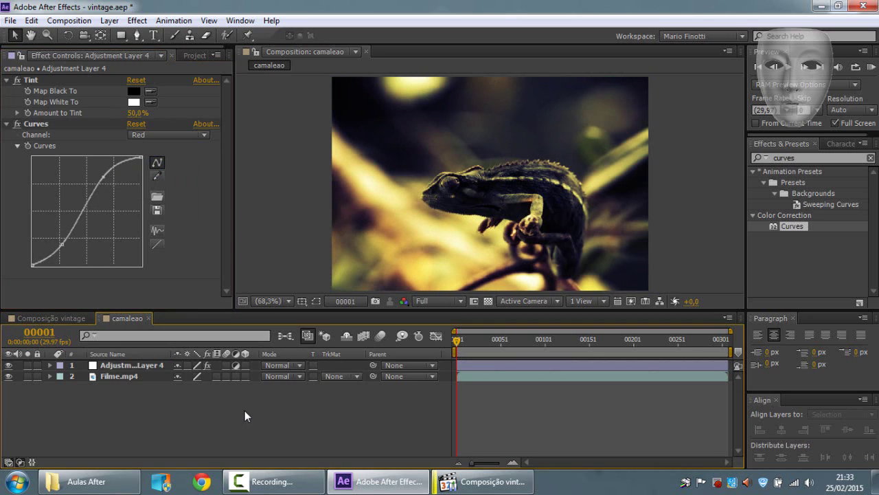
pyautogui.press('space')
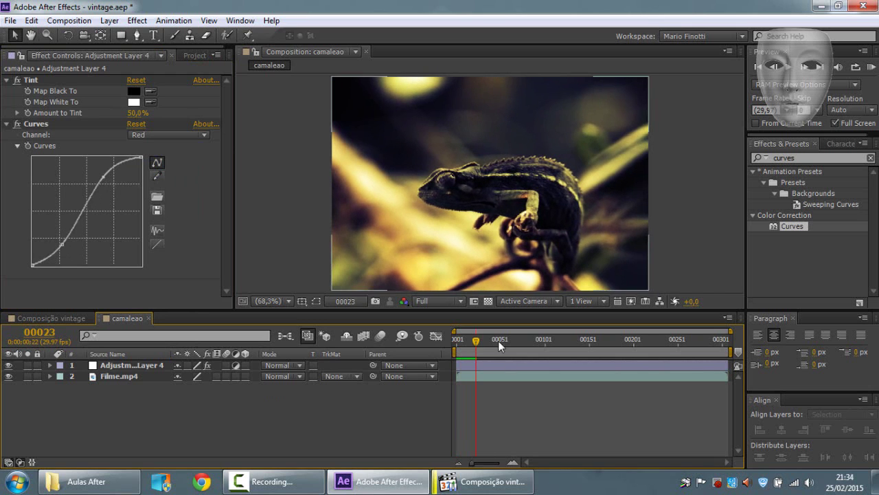
pyautogui.moveTo(473, 338)
pyautogui.mouseDown()
pyautogui.moveTo(521, 346)
pyautogui.moveTo(396, 337)
pyautogui.mouseUp()
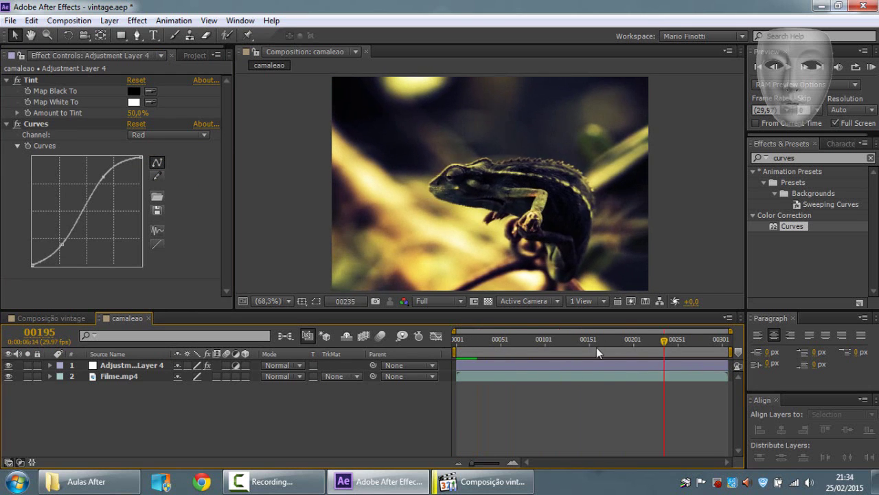
pyautogui.click(124, 367)
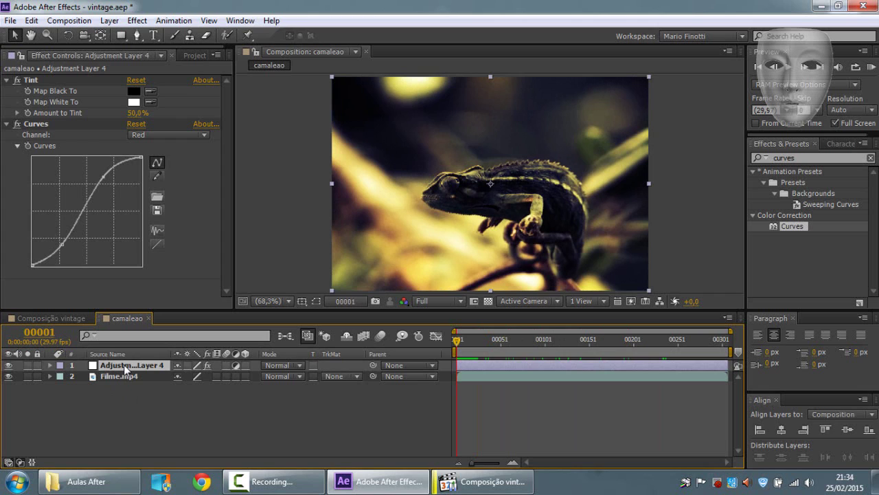
# Apply Add Grain to the adjustment layer
pyautogui.click(810, 158)
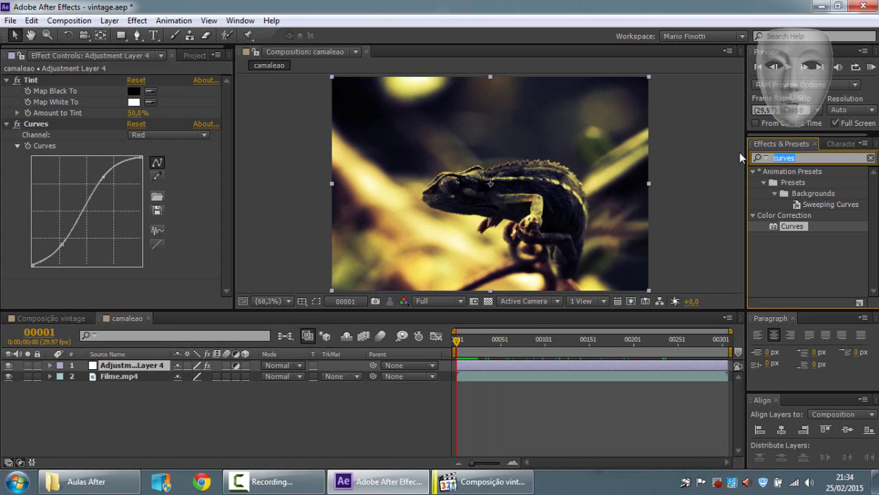
pyautogui.write('grain')
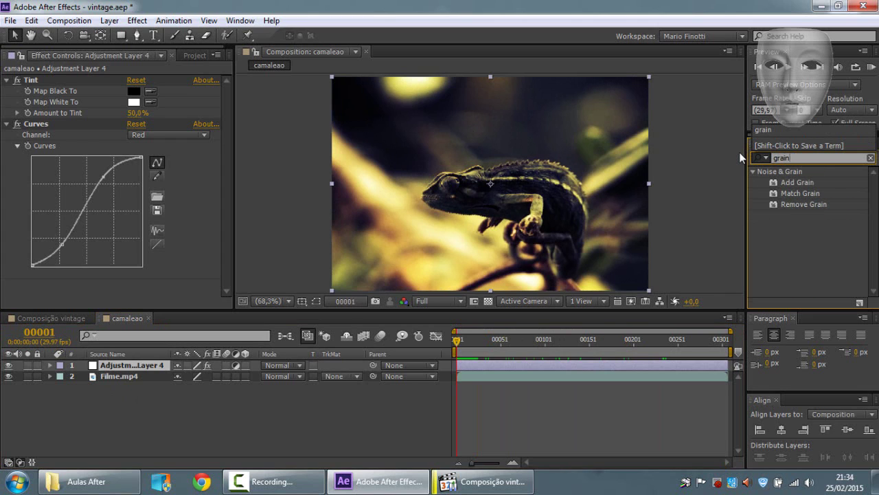
pyautogui.click(796, 182)
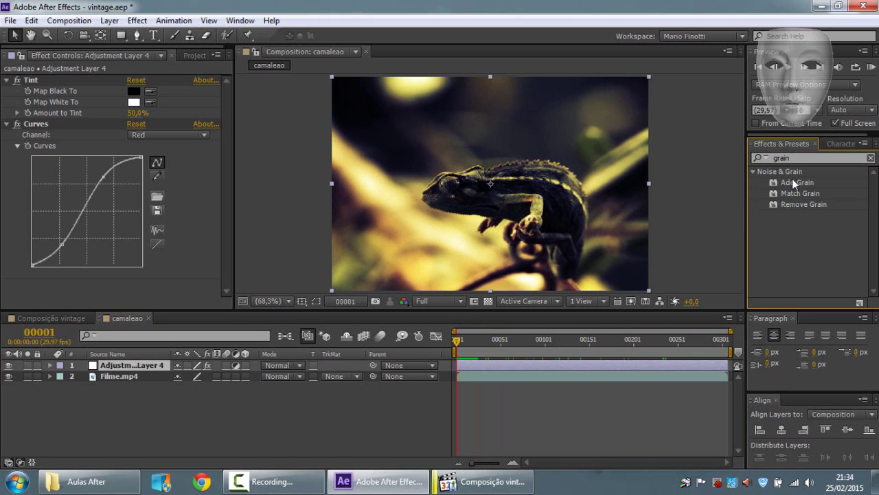
pyautogui.moveTo(769, 196); pyautogui.dragTo(165, 412)
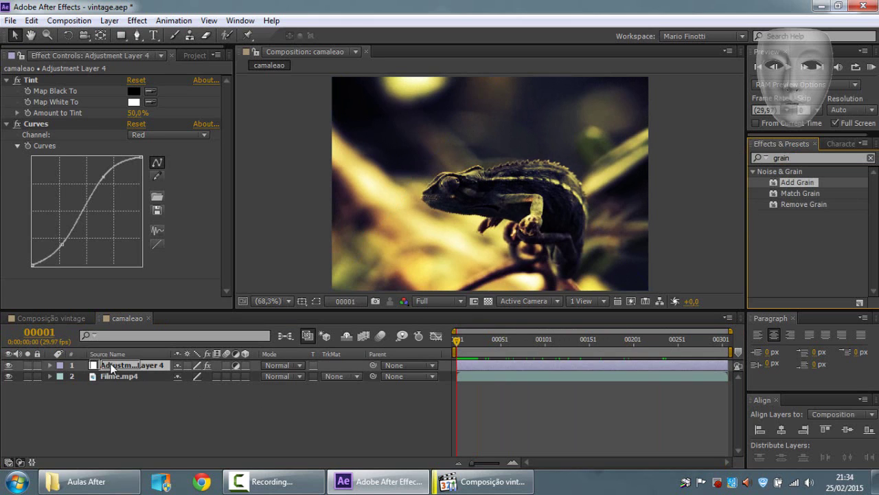
pyautogui.moveTo(110, 369); pyautogui.dragTo(111, 369)
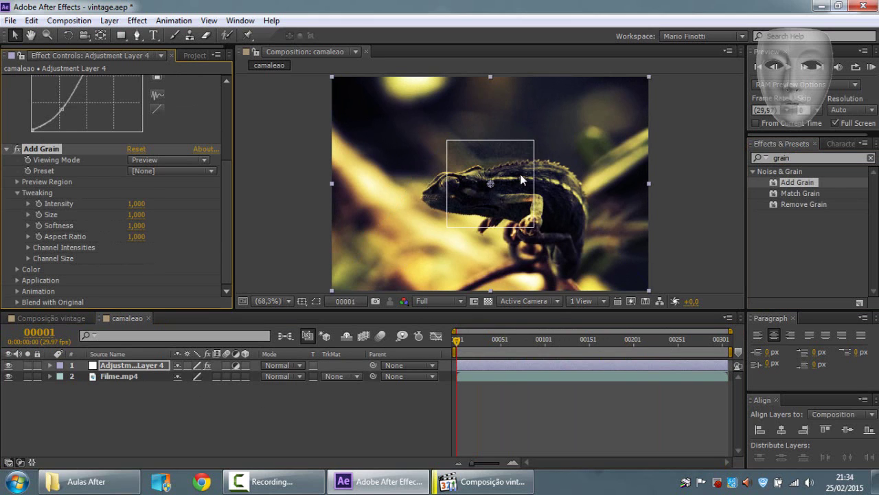
# Set Add Grain to Final Output and settle on the Eastman Color Neg 100T (5254) preset
pyautogui.click(165, 160)
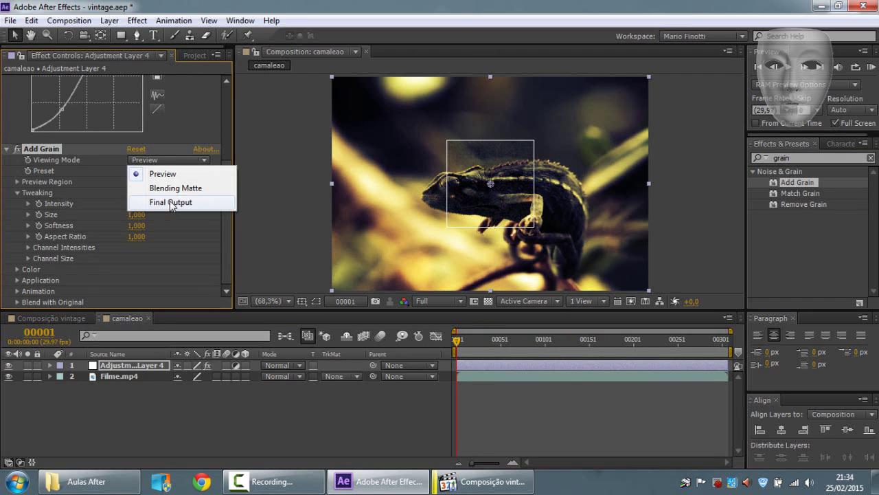
pyautogui.click(172, 202)
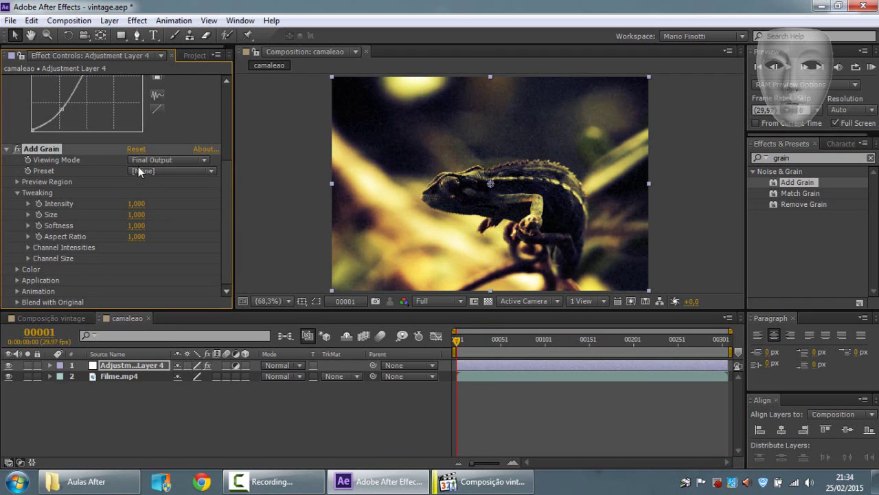
pyautogui.click(156, 171)
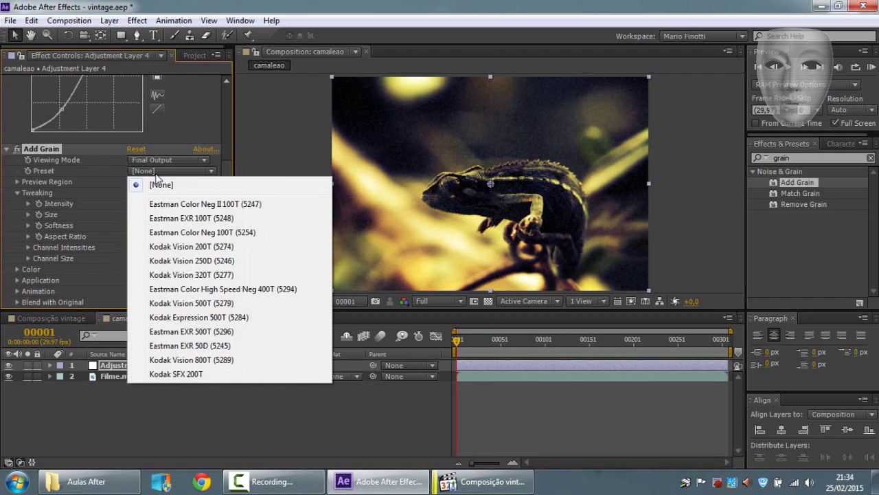
pyautogui.click(217, 275)
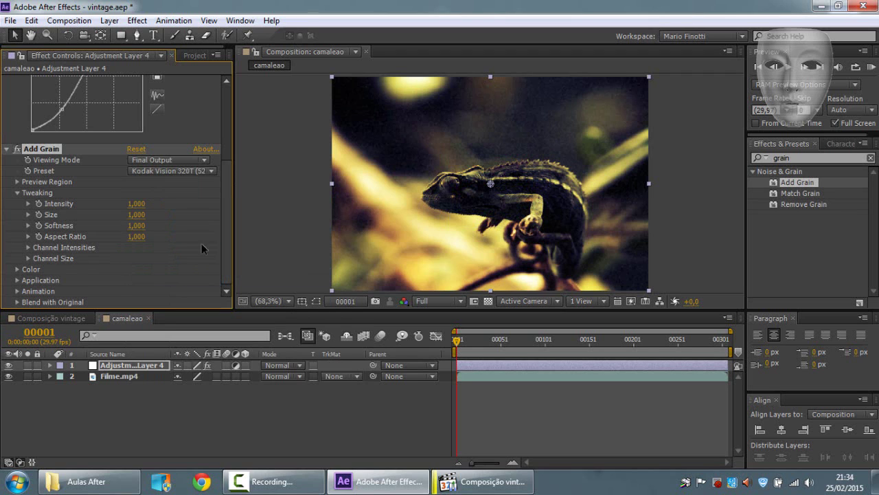
pyautogui.click(181, 173)
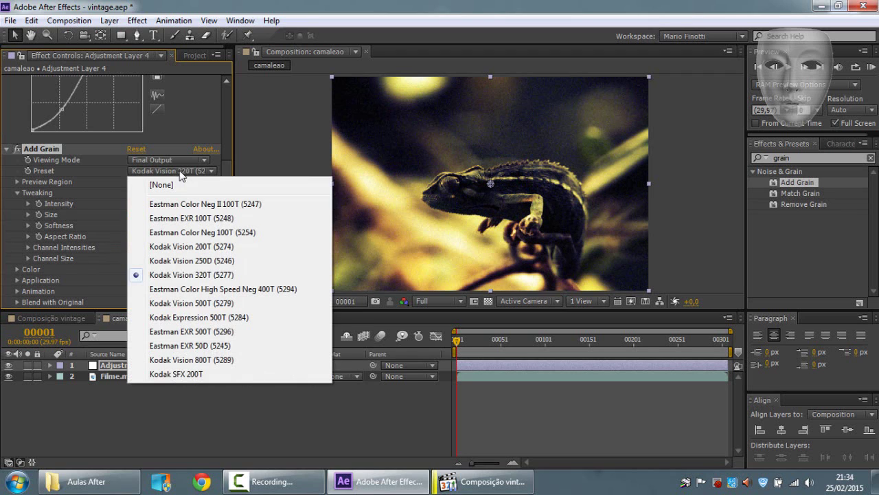
pyautogui.click(181, 289)
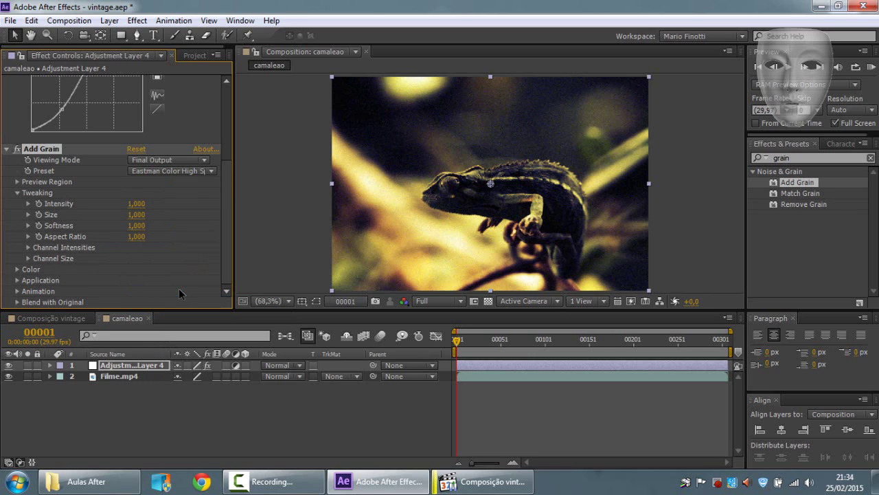
pyautogui.click(173, 172)
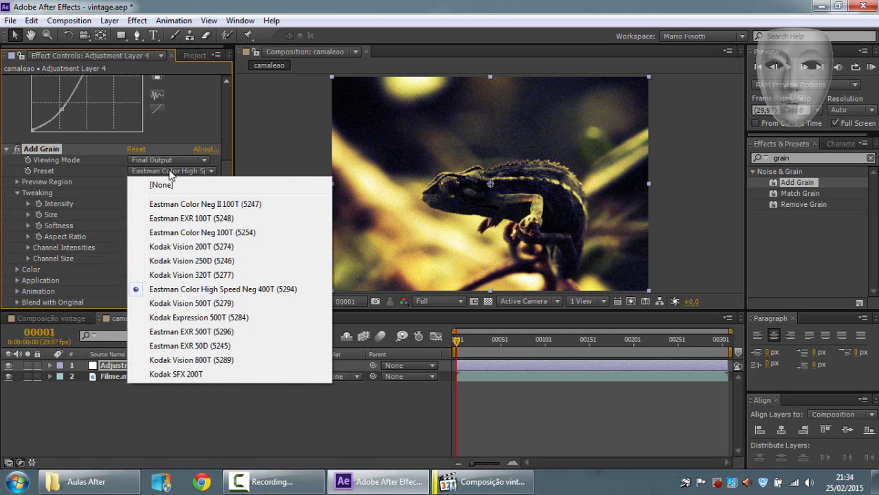
pyautogui.click(198, 376)
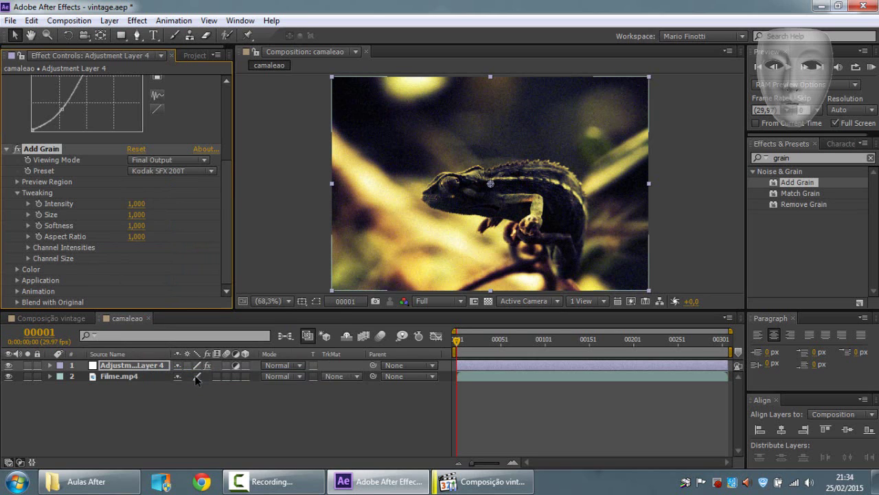
pyautogui.click(191, 170)
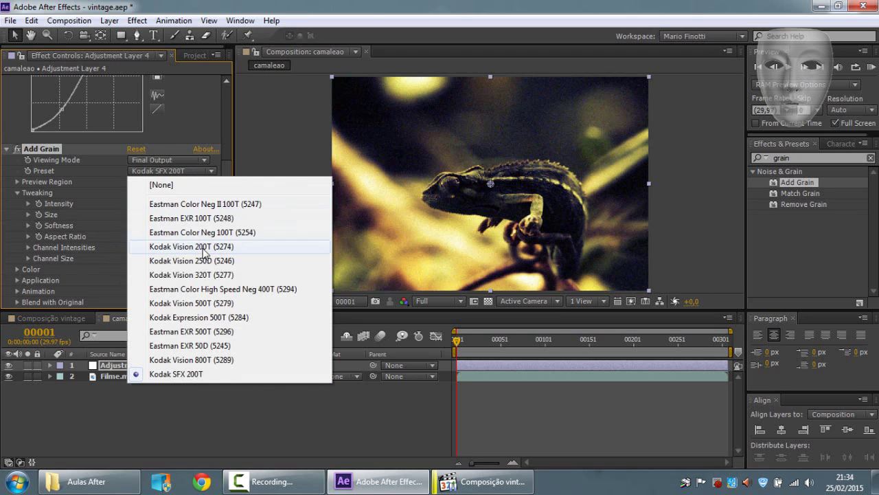
pyautogui.click(205, 233)
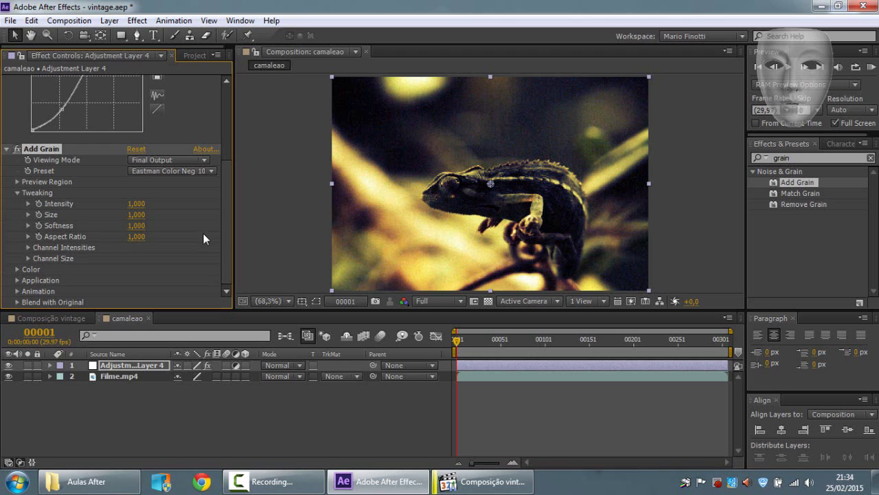
# Preview the grain and move the playhead back near the first frame
pyautogui.click(163, 395)
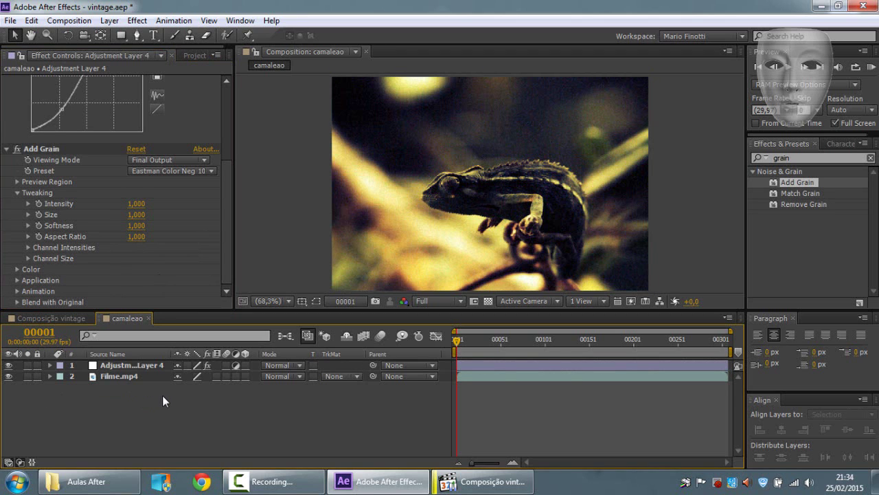
pyautogui.press('space')
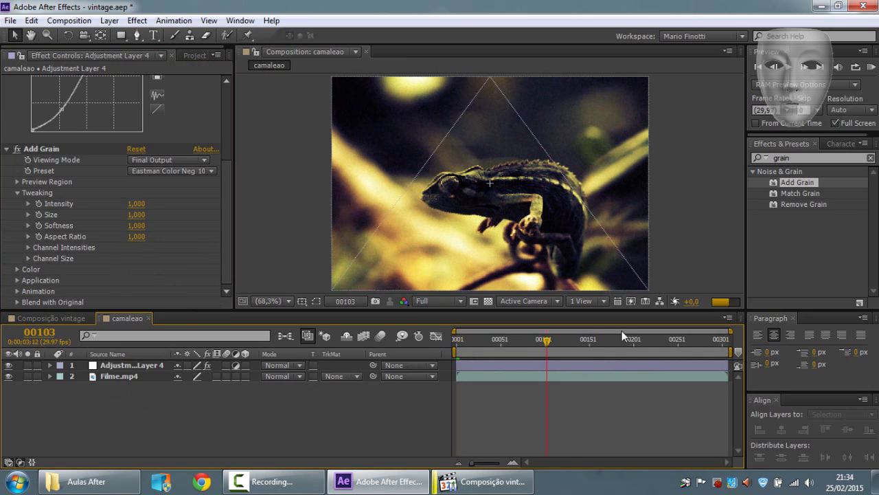
pyautogui.moveTo(622, 337); pyautogui.dragTo(455, 346)
pyautogui.click(127, 365)
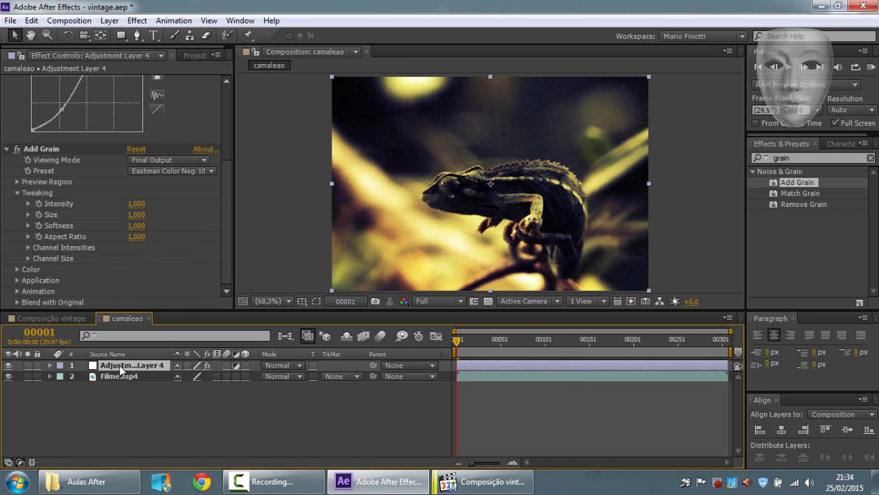
# Reshape the Green curve by lowering its dark end and raising its upper point
pyautogui.moveTo(227, 203); pyautogui.dragTo(218, 120)
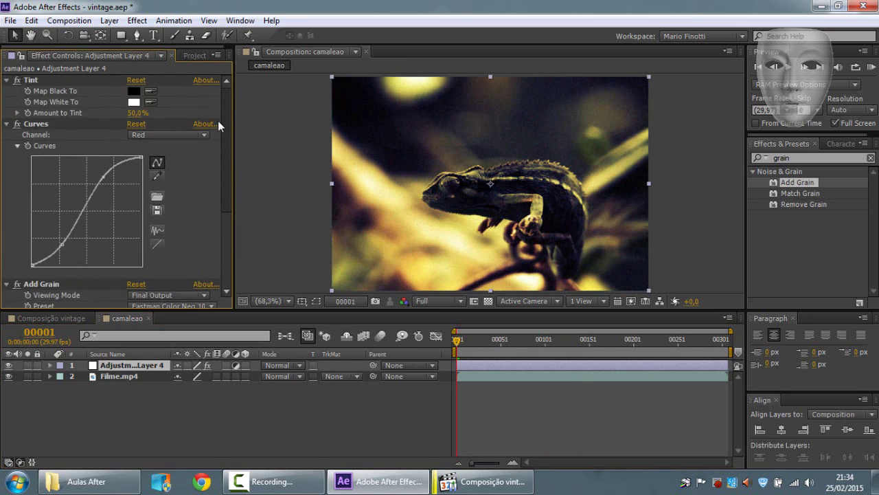
pyautogui.click(140, 135)
pyautogui.click(159, 177)
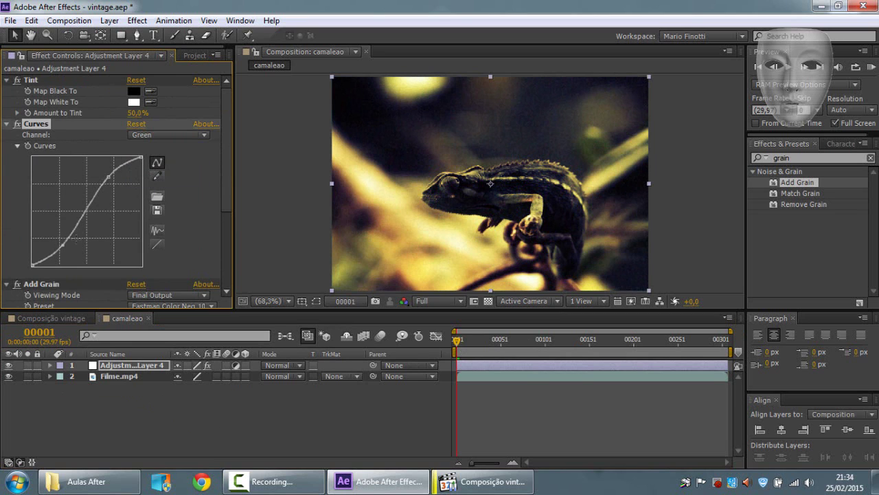
pyautogui.moveTo(62, 244); pyautogui.dragTo(68, 248)
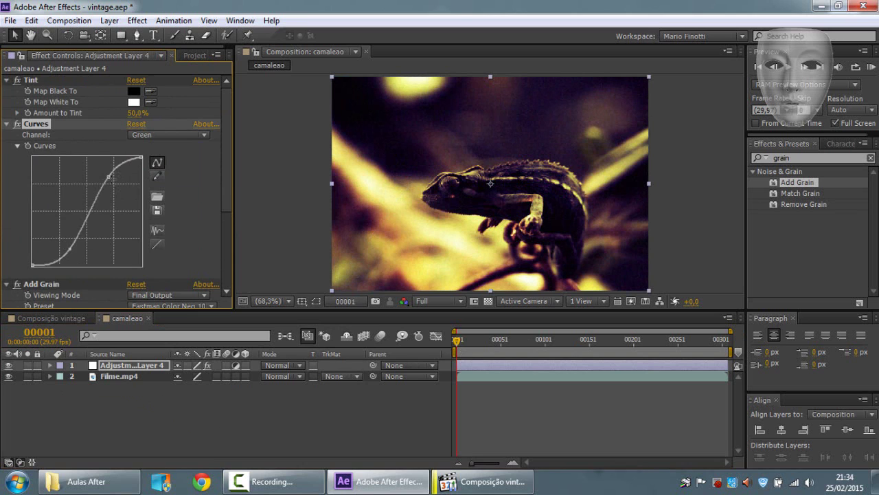
pyautogui.moveTo(110, 178); pyautogui.dragTo(107, 174)
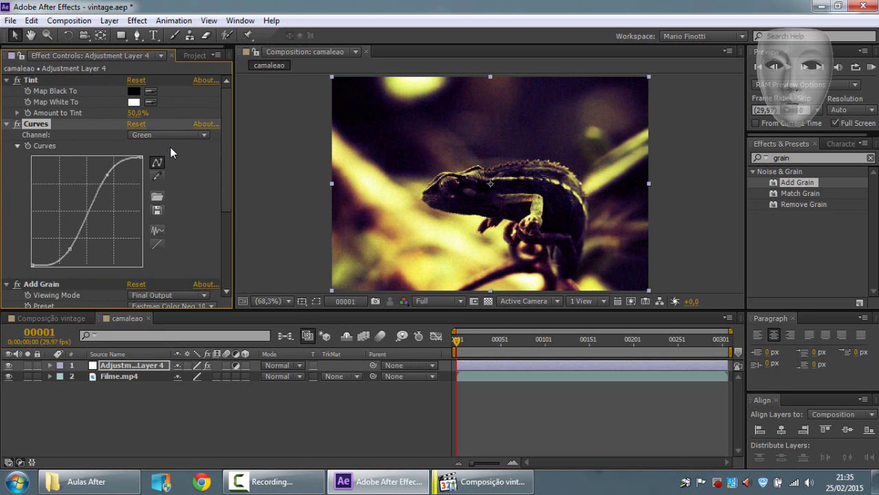
# Bend the Blue curve into a gentle S-curve to soften the yellow cast
pyautogui.click(168, 135)
pyautogui.click(158, 190)
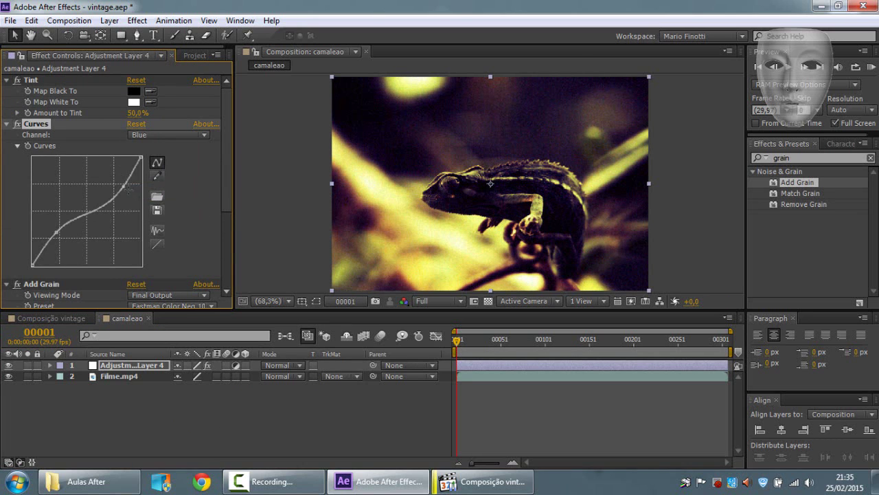
pyautogui.moveTo(123, 186); pyautogui.dragTo(114, 183)
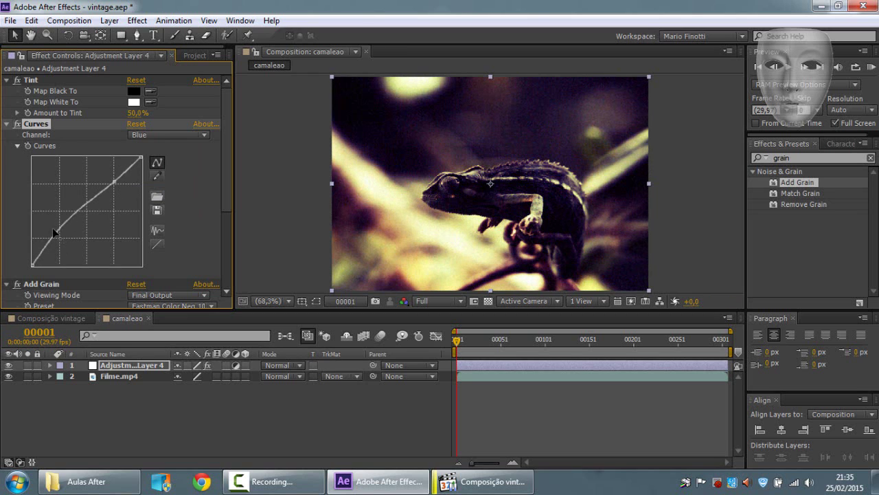
pyautogui.moveTo(55, 233); pyautogui.dragTo(57, 232)
pyautogui.moveTo(114, 182); pyautogui.dragTo(119, 184)
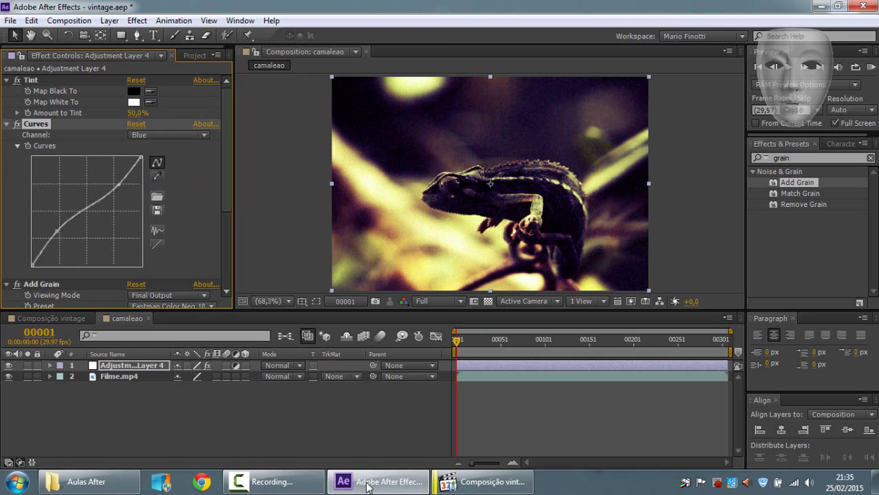
pyautogui.click(262, 418)
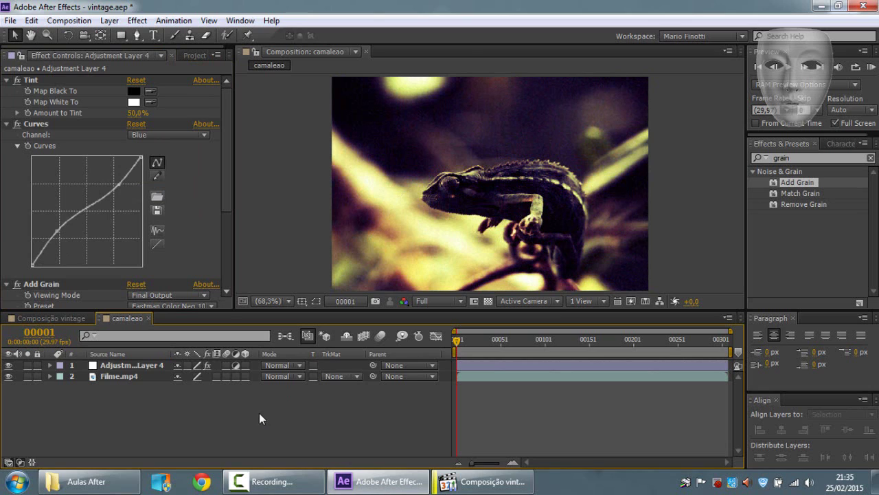
# Create a black (000000) solid layer named linhas
pyautogui.click(121, 377)
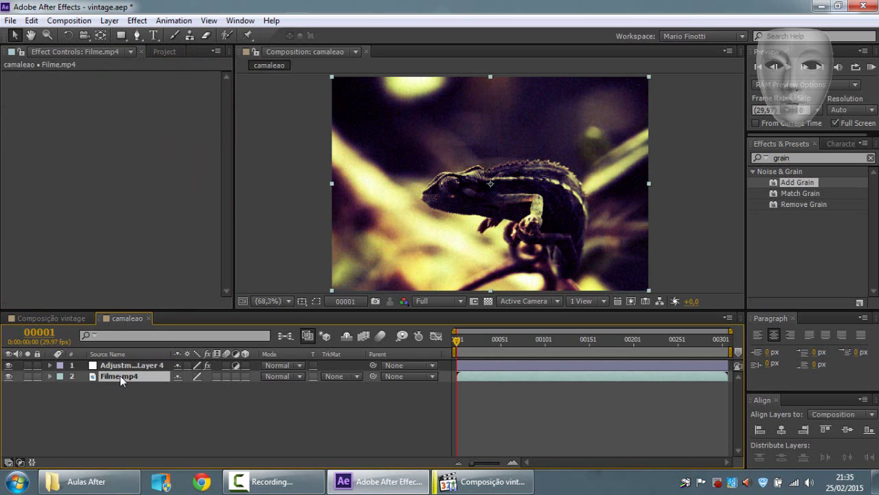
pyautogui.click(163, 53)
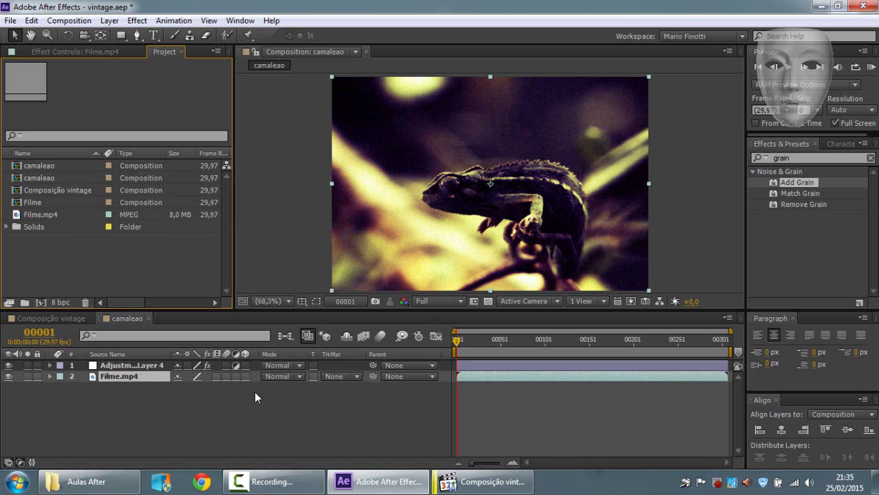
pyautogui.rightClick(232, 411)
pyautogui.moveTo(263, 272)
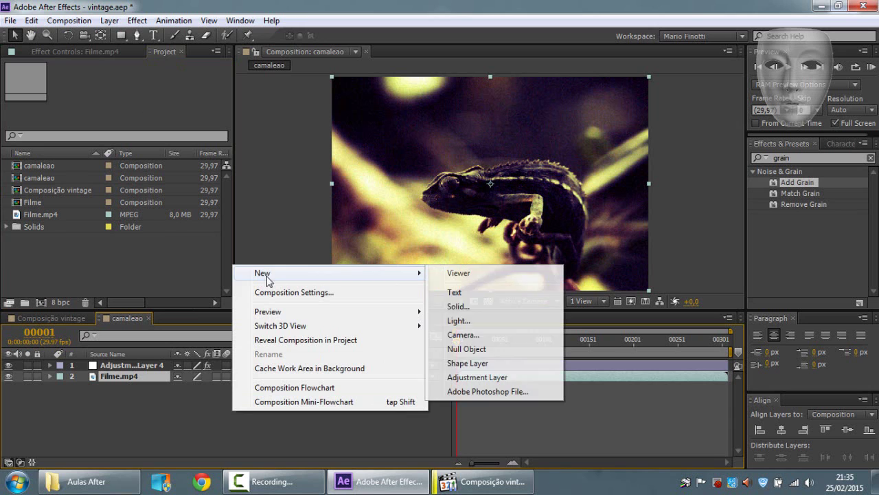
pyautogui.click(457, 306)
pyautogui.click(724, 248)
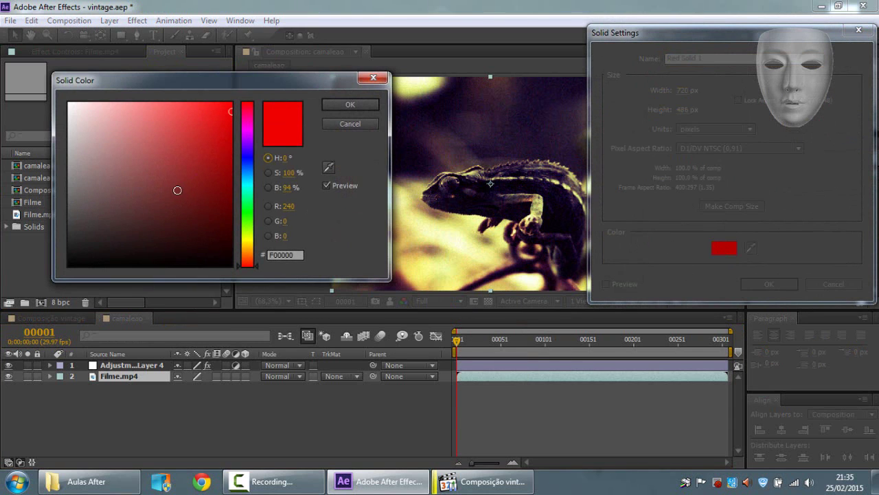
pyautogui.write('000000')
pyautogui.click(350, 105)
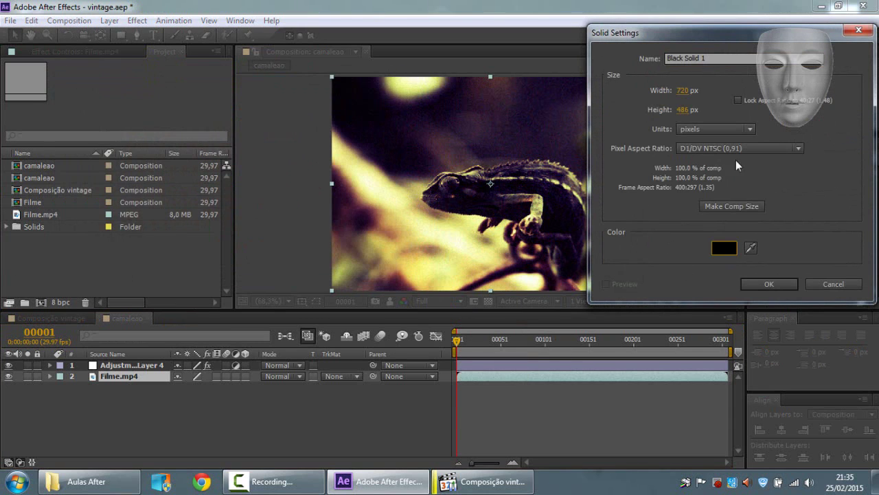
pyautogui.click(707, 58)
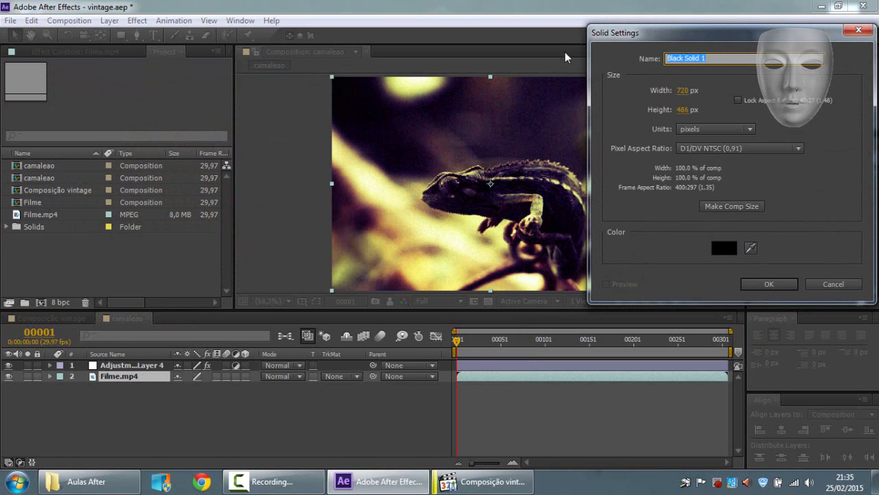
pyautogui.write('linhas')
pyautogui.click(769, 284)
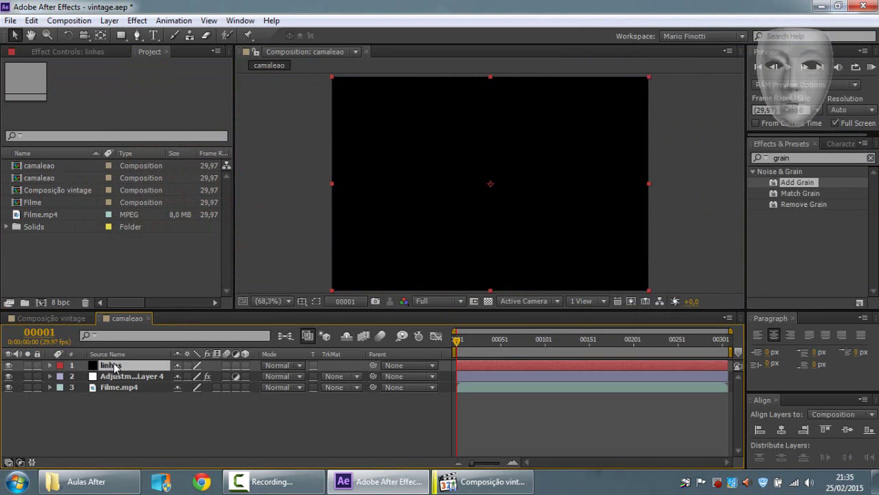
# Move linhas between Adjustment Layer 4 and Filme.mp4
pyautogui.moveTo(114, 366); pyautogui.dragTo(117, 383)
pyautogui.click(144, 414)
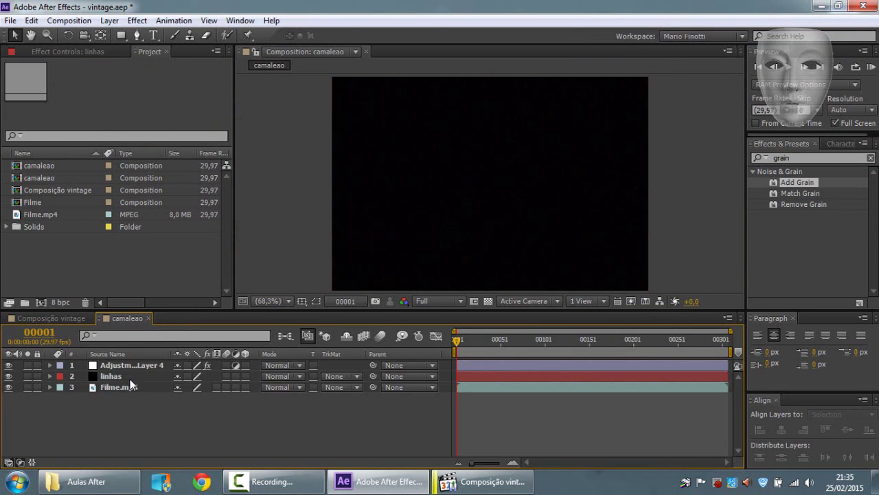
pyautogui.click(123, 367)
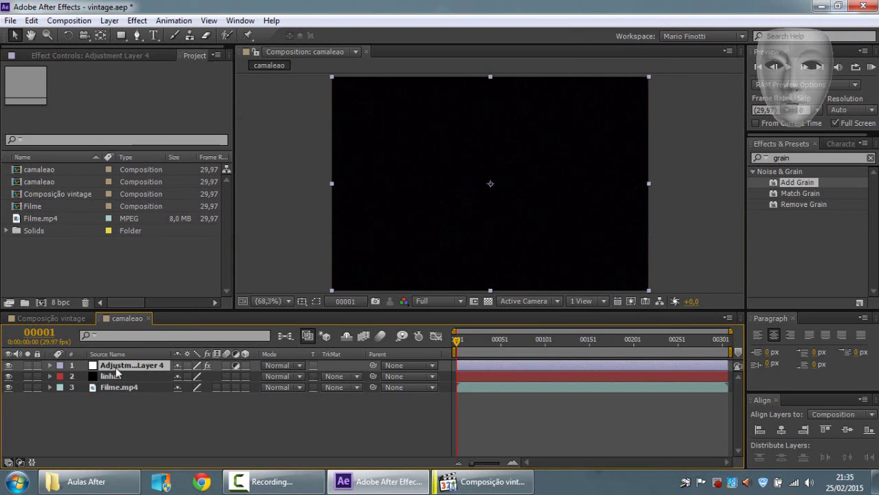
# Set linhas to Add blend mode and apply Fractal Noise to it
pyautogui.click(113, 377)
pyautogui.click(278, 376)
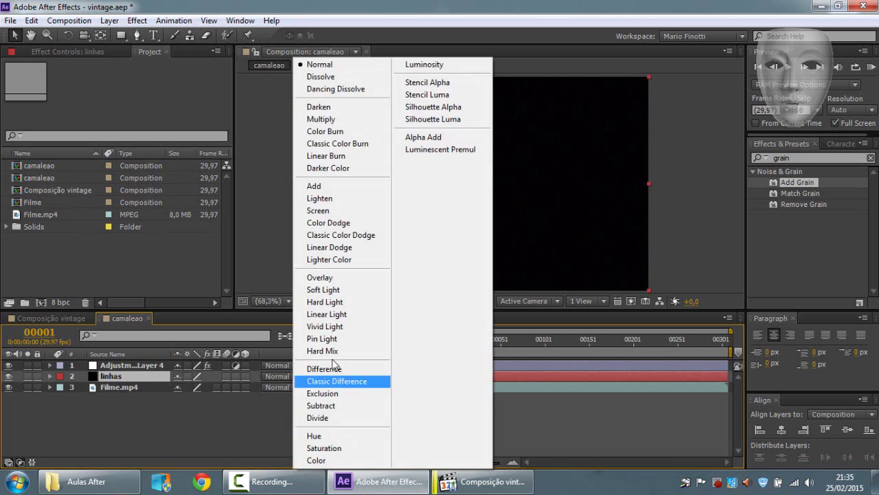
pyautogui.click(317, 190)
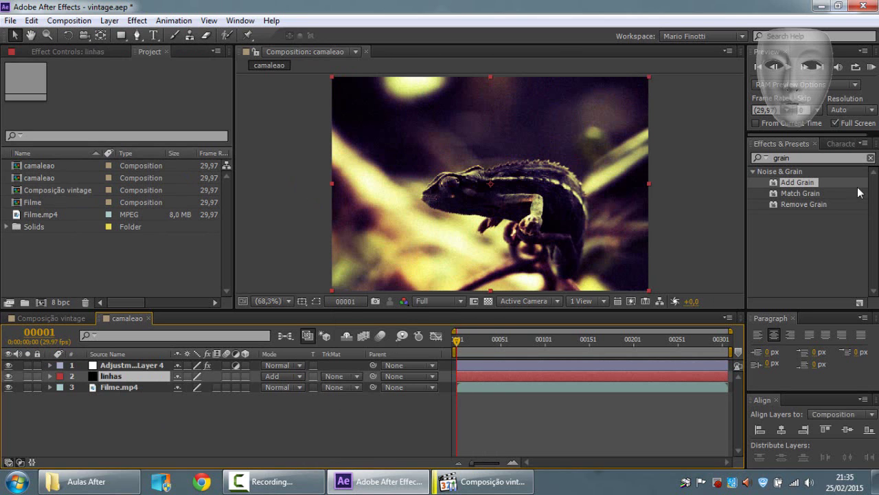
pyautogui.hotkey('ctrl', '5')
pyautogui.write('fractal')
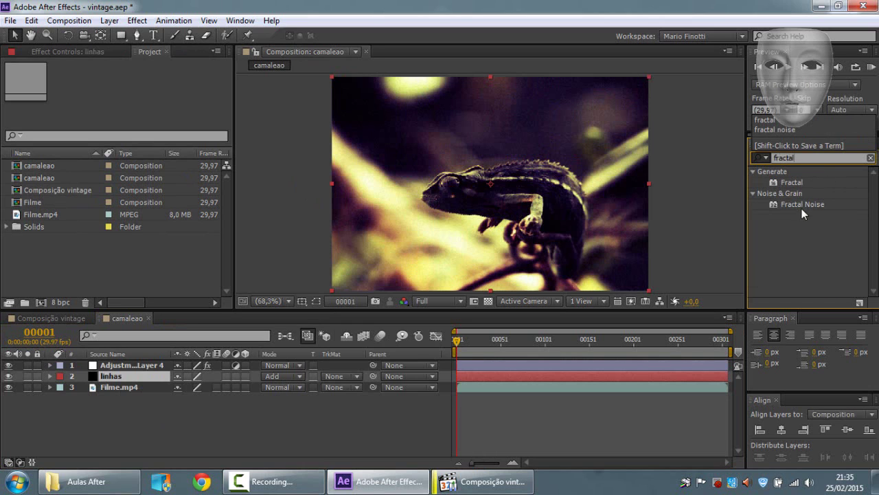
pyautogui.moveTo(802, 208); pyautogui.dragTo(111, 376)
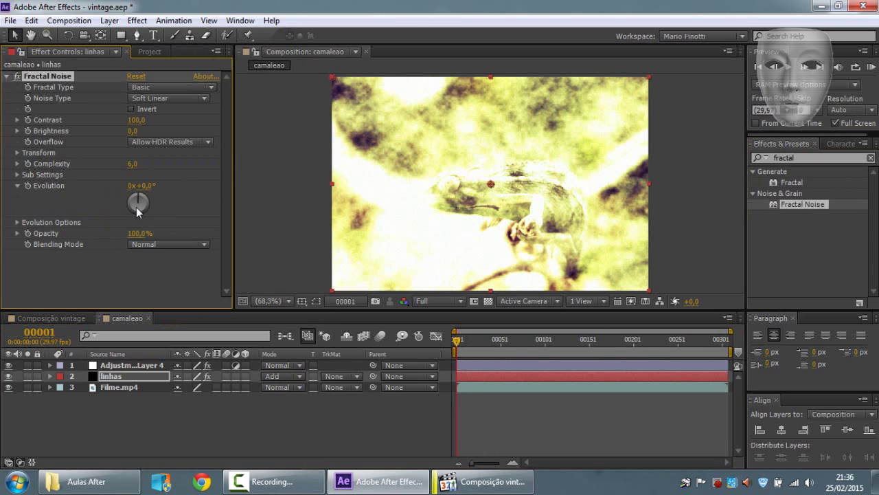
# Set Fractal Noise Contrast to 295 and Brightness to -100
pyautogui.moveTo(133, 120); pyautogui.dragTo(137, 120)
pyautogui.click(135, 120)
pyautogui.write('25')
pyautogui.write('0')
pyautogui.press('Return')
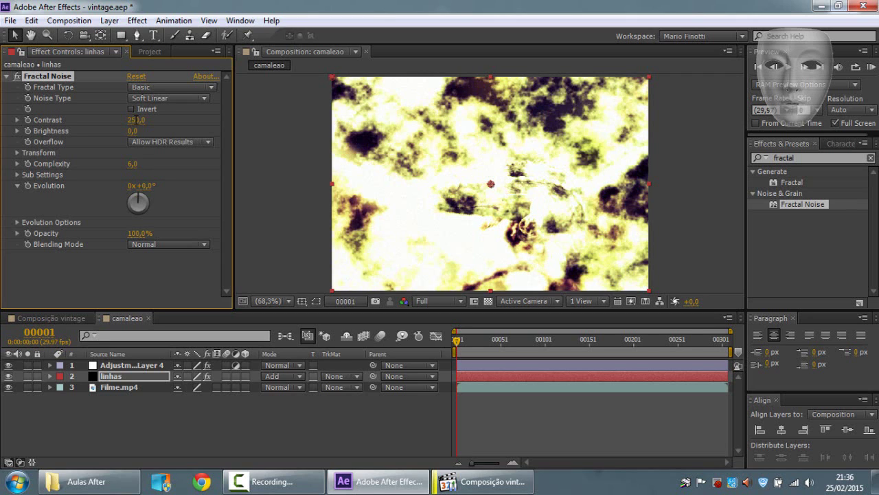
pyautogui.click(132, 130)
pyautogui.write('-100')
pyautogui.press('Return')
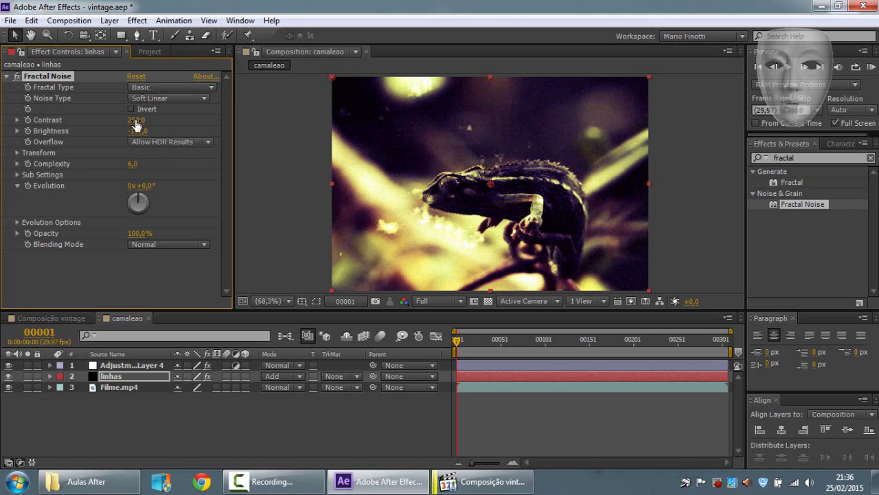
pyautogui.moveTo(136, 119); pyautogui.dragTo(168, 125)
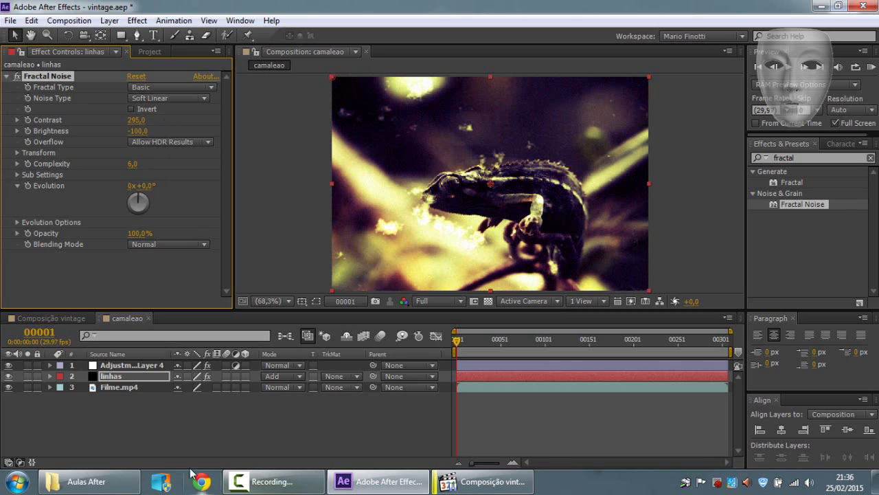
# Set the Fractal Noise Complexity to 4
pyautogui.click(154, 428)
pyautogui.click(108, 377)
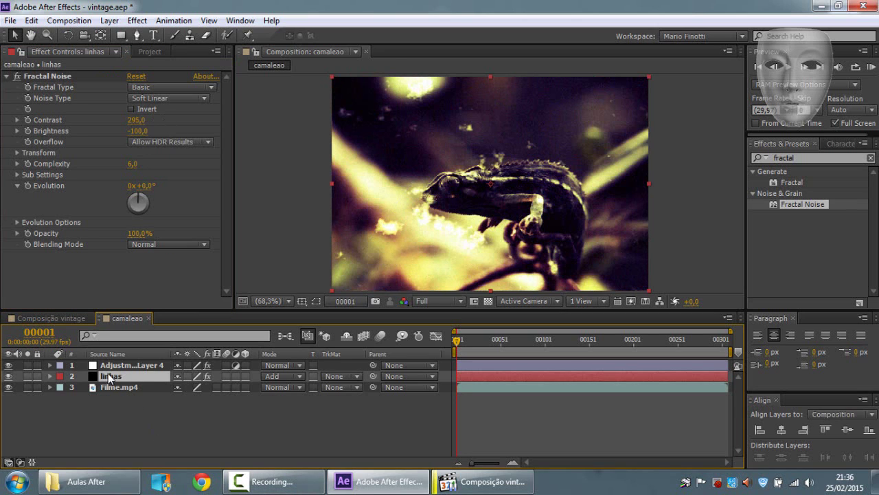
pyautogui.click(131, 164)
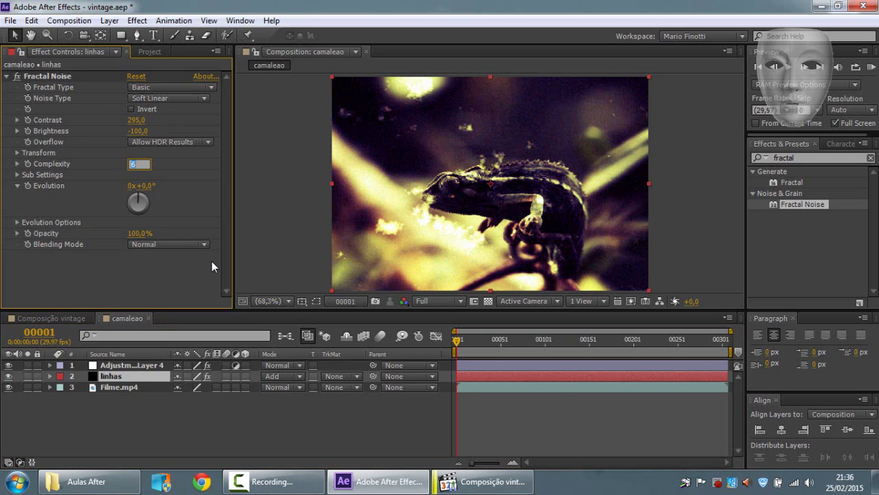
pyautogui.write('4')
pyautogui.press('Return')
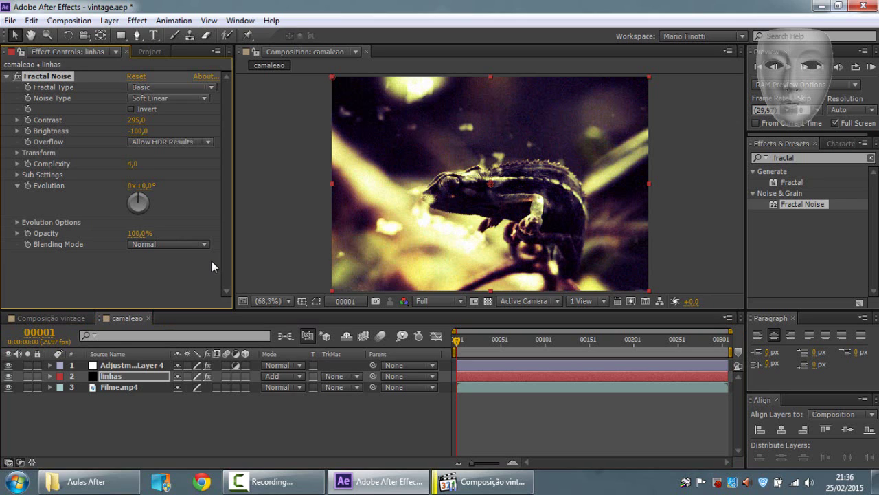
pyautogui.click(110, 377)
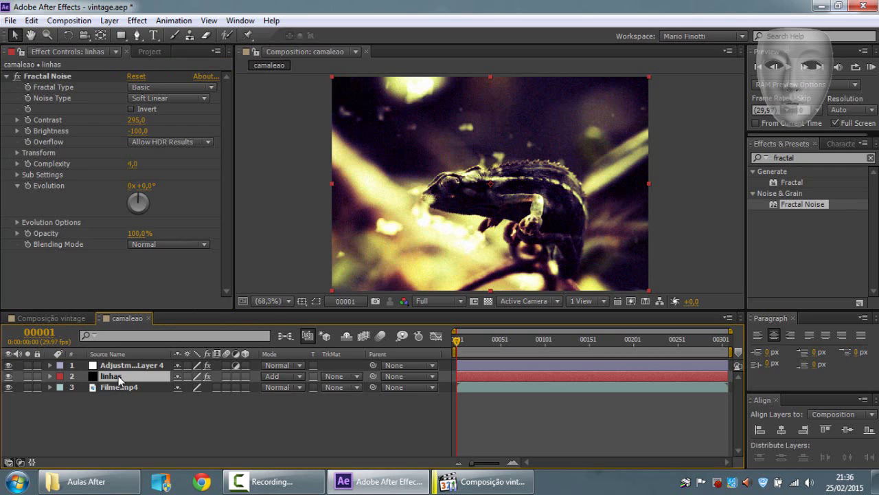
# Apply a second Fractal Noise to the linhas layer and collapse the first one
pyautogui.moveTo(796, 203)
pyautogui.mouseDown()
pyautogui.moveTo(92, 351)
pyautogui.moveTo(114, 377)
pyautogui.mouseUp()
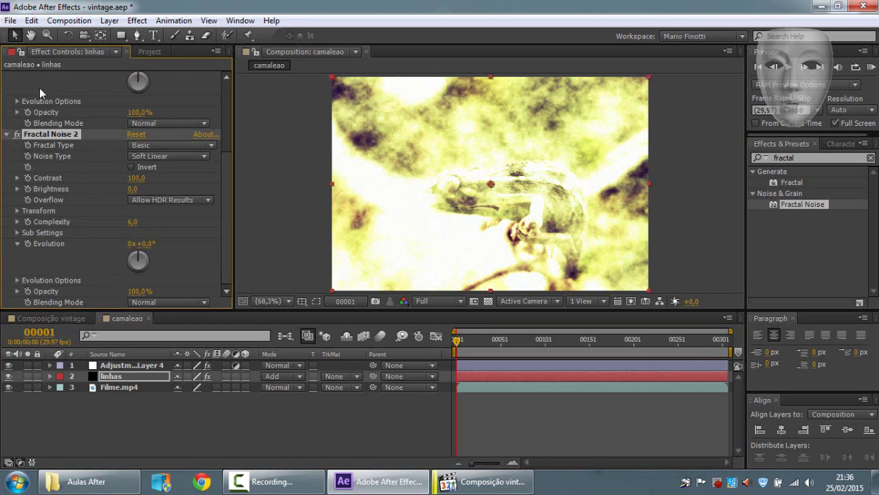
pyautogui.moveTo(224, 189); pyautogui.dragTo(218, 127)
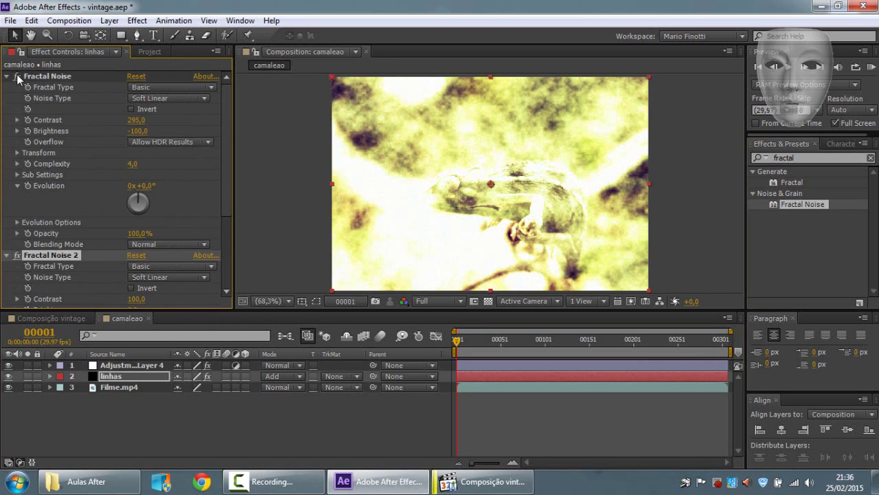
pyautogui.click(7, 76)
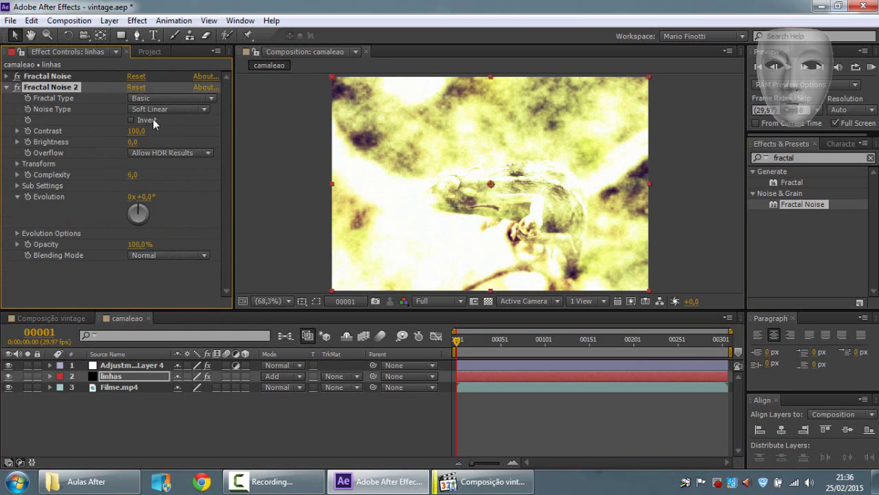
# Set Fractal Noise 2 to Complexity 15, Contrast 250 and Brightness -100
pyautogui.click(132, 174)
pyautogui.write('15')
pyautogui.press('Return')
pyautogui.click(136, 131)
pyautogui.write('250')
pyautogui.press('Return')
pyautogui.click(138, 141)
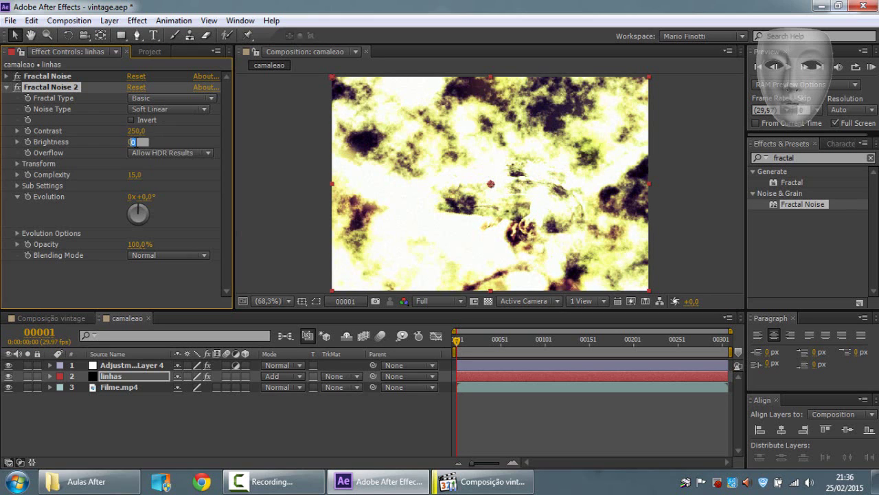
pyautogui.write('-100')
pyautogui.press('Return')
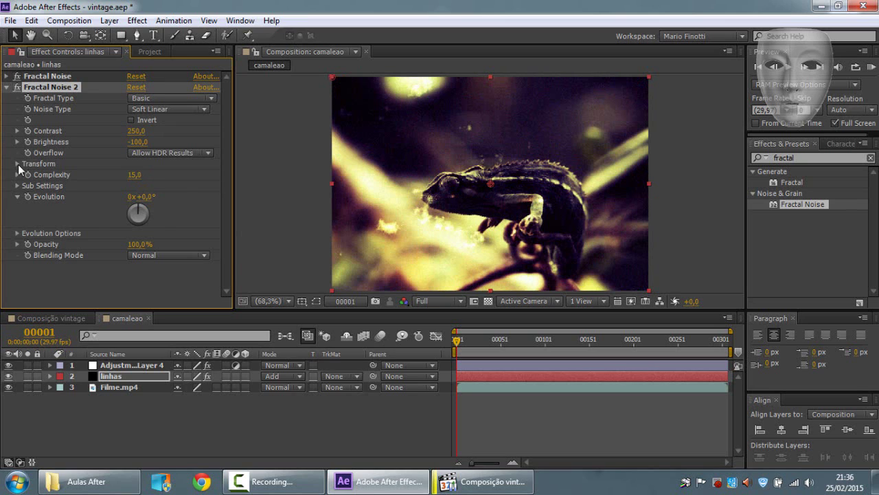
pyautogui.click(18, 164)
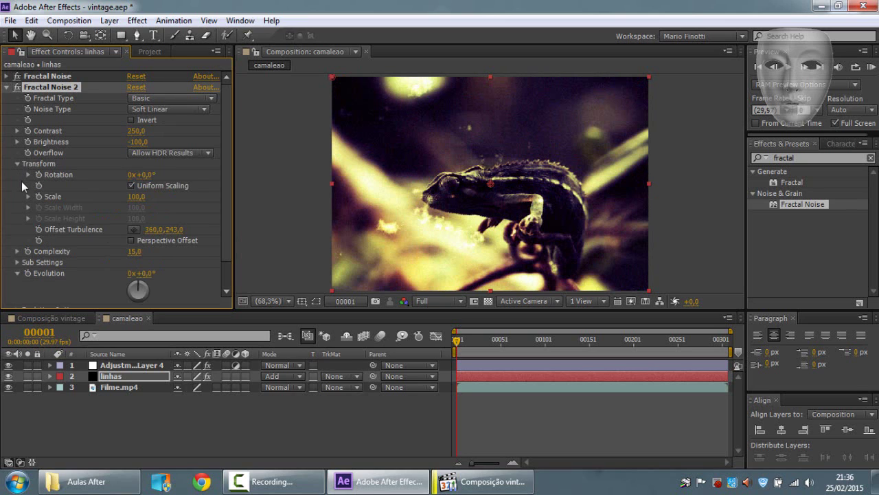
# Turn off Uniform Scaling and set Fractal Noise 2 to Scale Width 20, Scale Height 10000
pyautogui.click(29, 197)
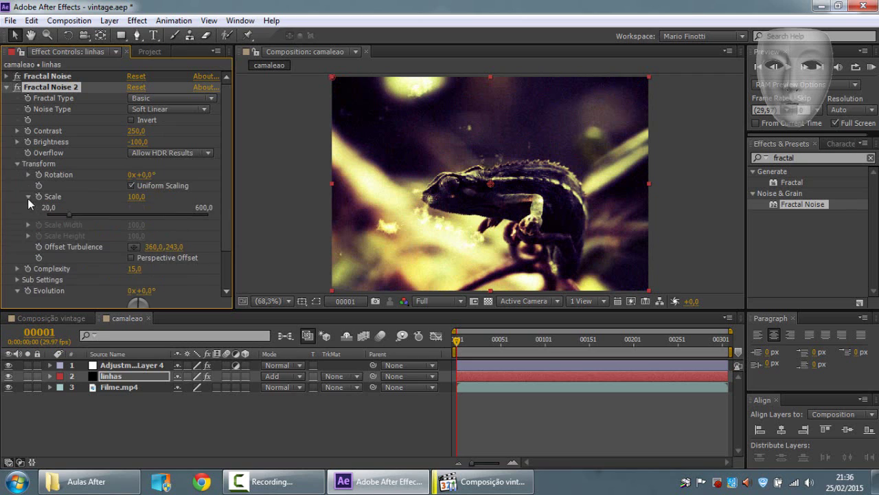
pyautogui.click(131, 186)
pyautogui.moveTo(69, 227); pyautogui.dragTo(33, 220)
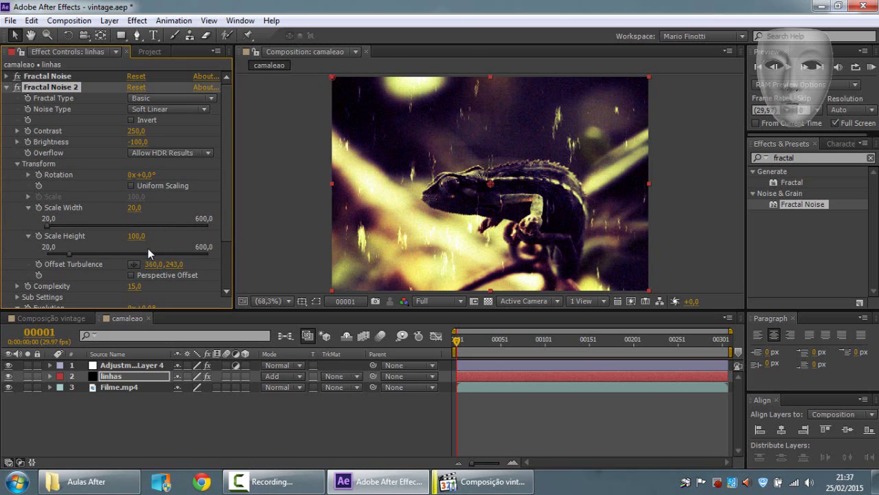
pyautogui.moveTo(70, 255); pyautogui.dragTo(237, 260)
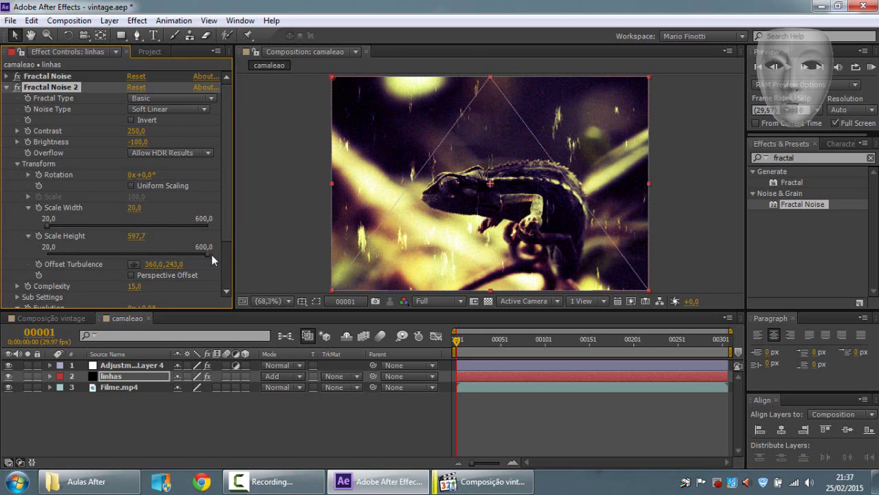
pyautogui.click(136, 236)
pyautogui.write('10000')
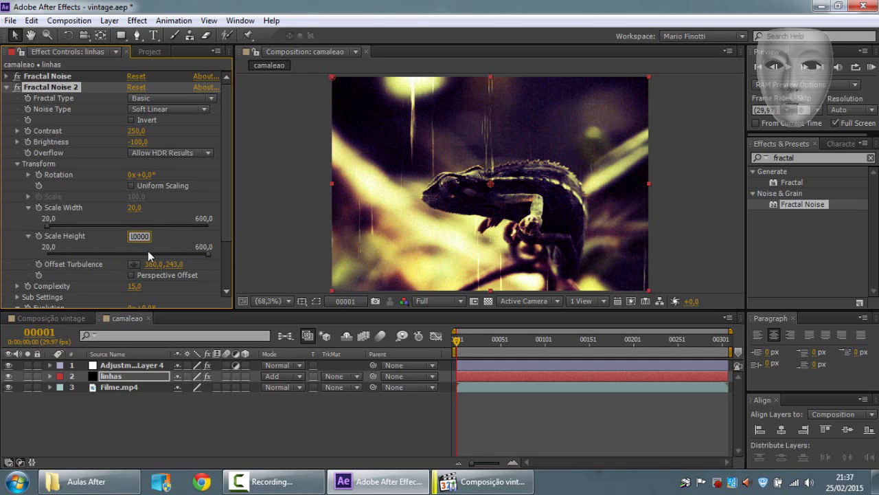
pyautogui.press('Return')
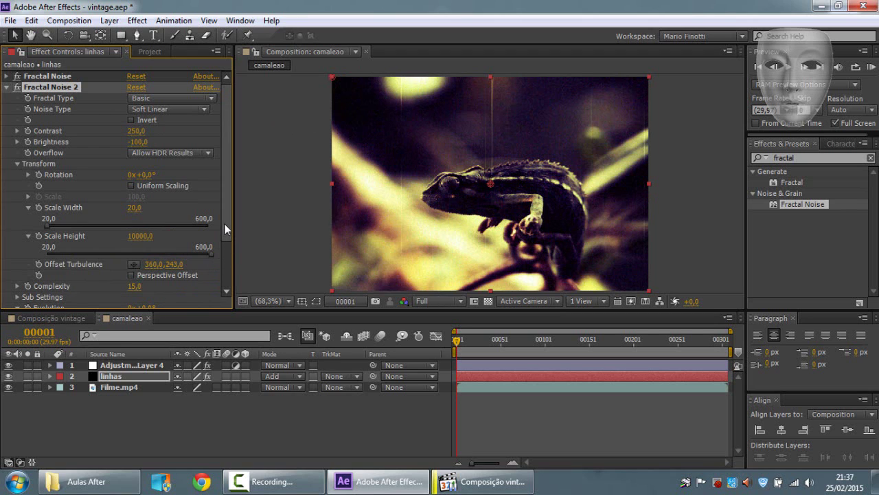
pyautogui.moveTo(226, 226); pyautogui.dragTo(231, 276)
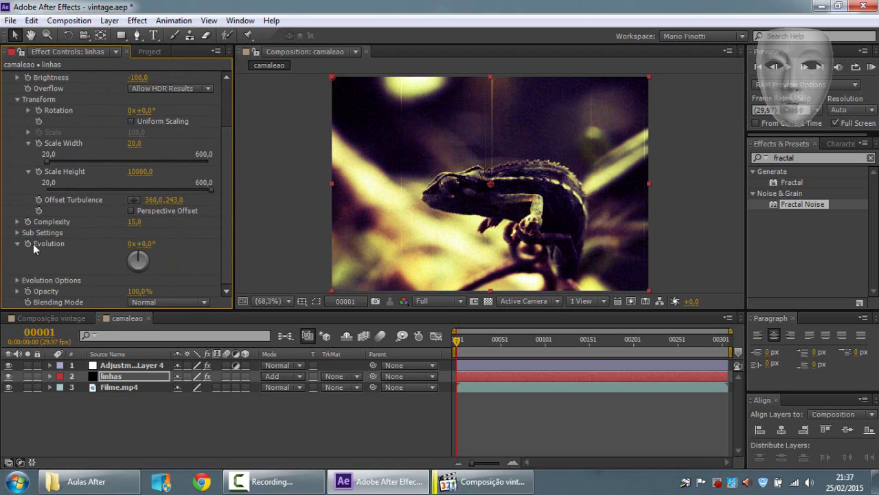
# Drive Fractal Noise 2's Evolution with the expression time*150 and check a later frame
pyautogui.keyDown('alt'); pyautogui.click(28, 243); pyautogui.keyUp('alt')
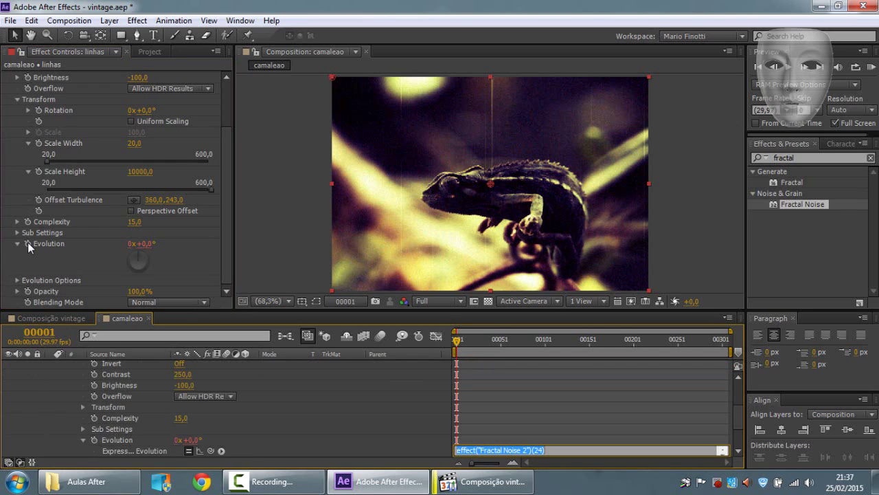
pyautogui.write('time')
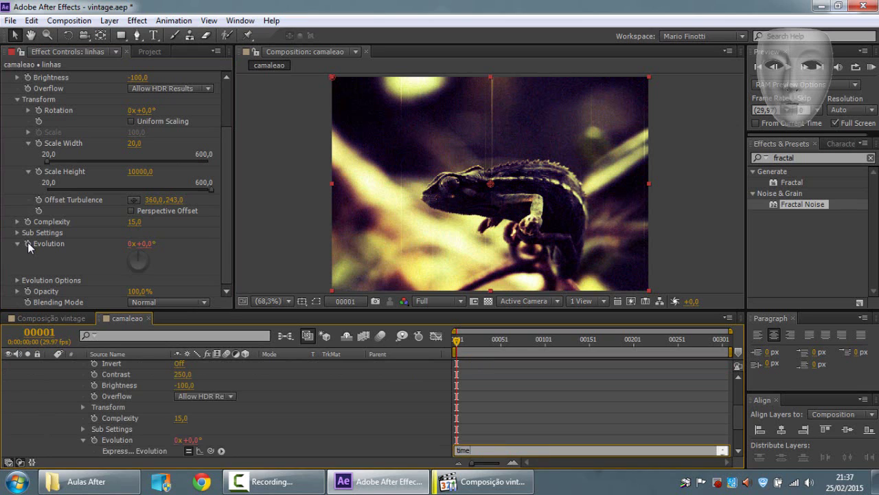
pyautogui.write('8')
pyautogui.press('BackSpace')
pyautogui.write('*150')
pyautogui.press('KP_Enter')
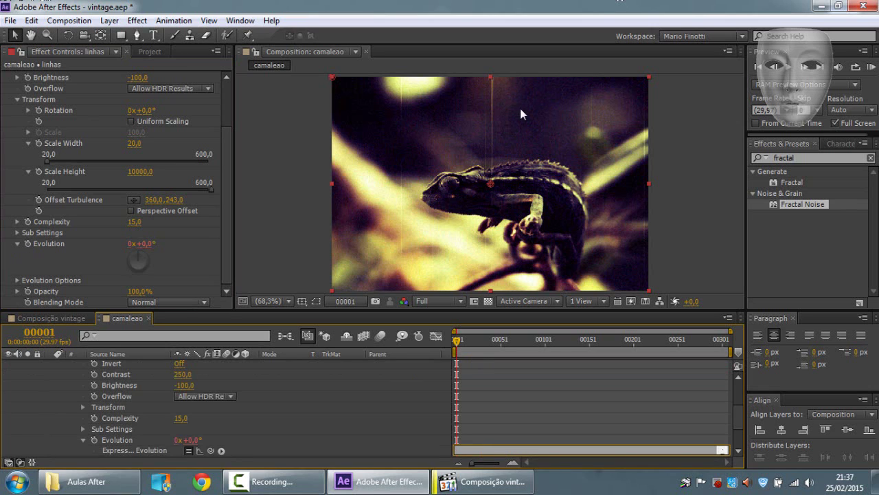
pyautogui.moveTo(481, 347); pyautogui.dragTo(536, 341)
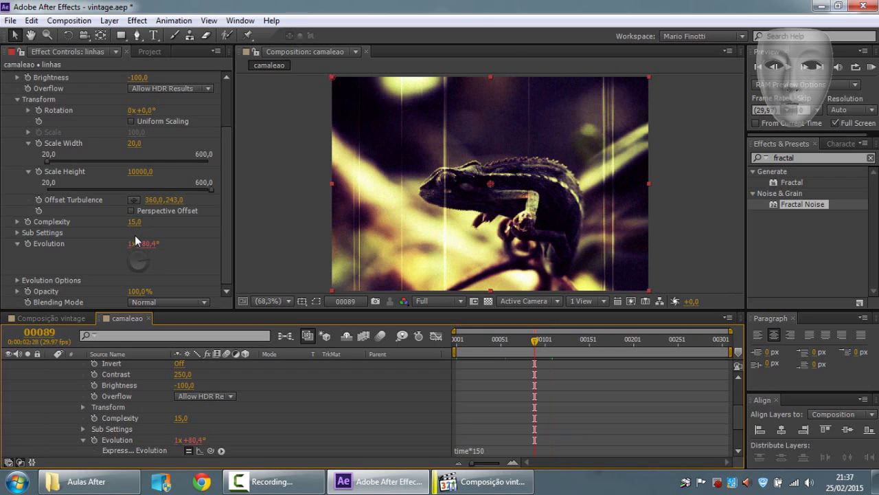
pyautogui.scroll(10, 744, 418)
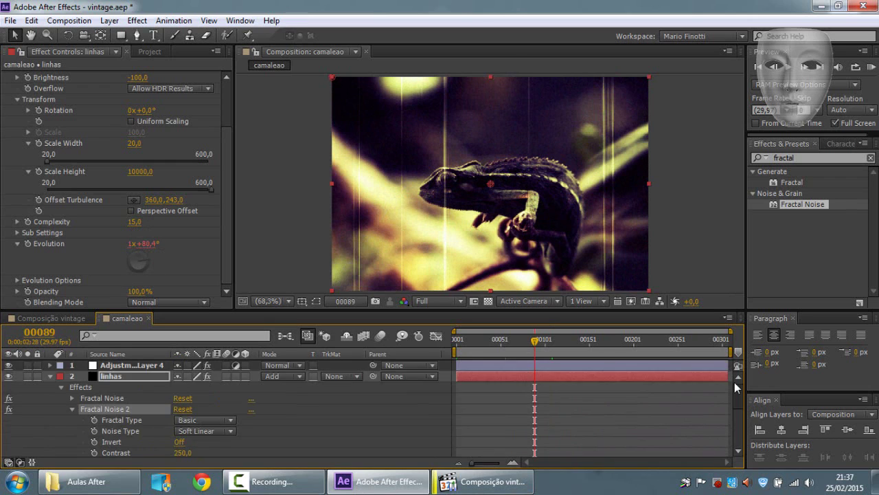
pyautogui.click(50, 376)
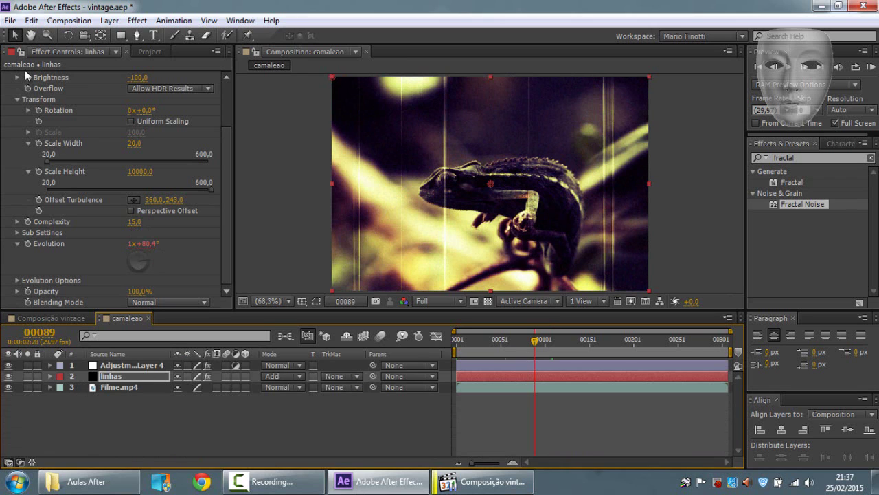
# Set the first Fractal Noise's Opacity to 50%
pyautogui.scroll(3, 214, 193)
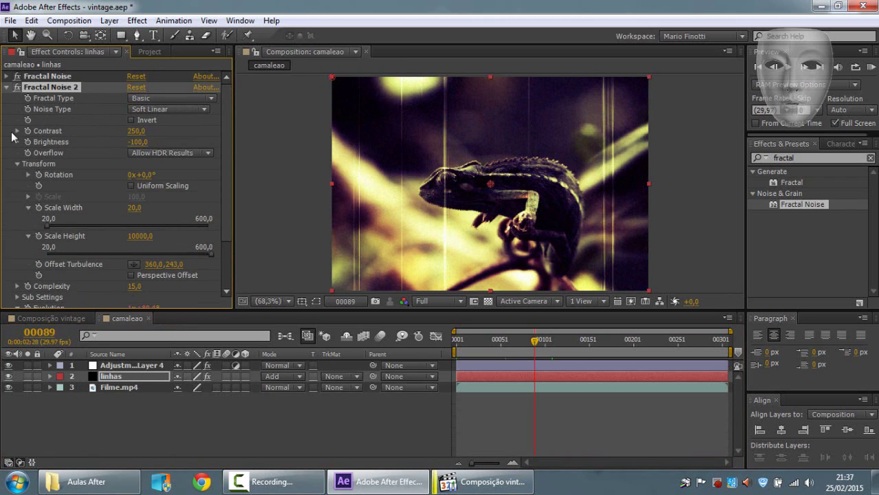
pyautogui.click(5, 87)
pyautogui.click(6, 77)
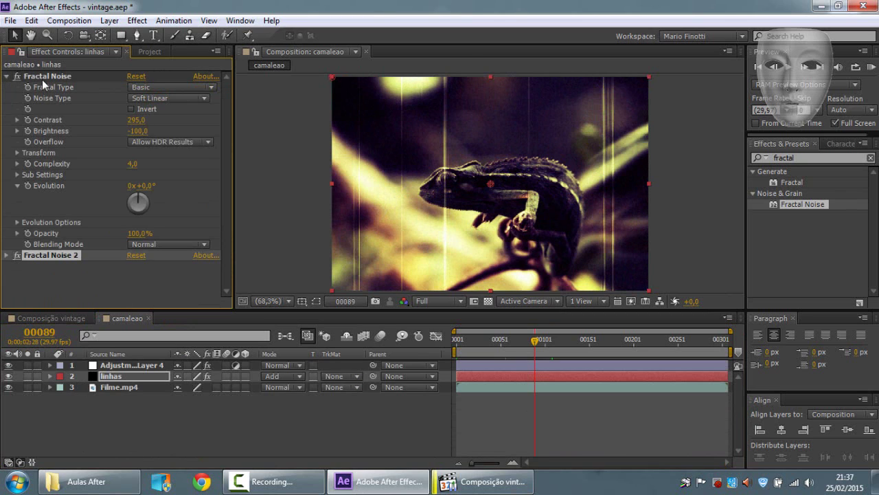
pyautogui.click(136, 233)
pyautogui.write('50')
pyautogui.press('Return')
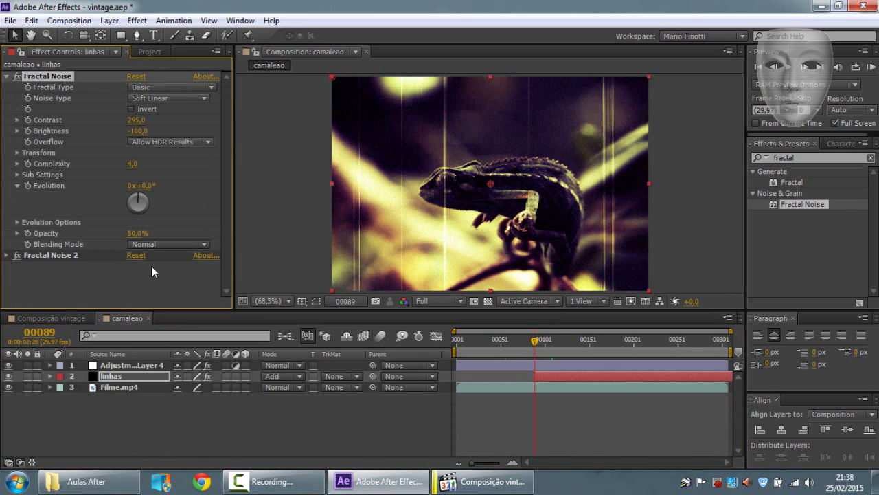
# Drive the first Fractal Noise's Evolution with the expression time*100
pyautogui.keyDown('alt'); pyautogui.click(27, 186); pyautogui.keyUp('alt')
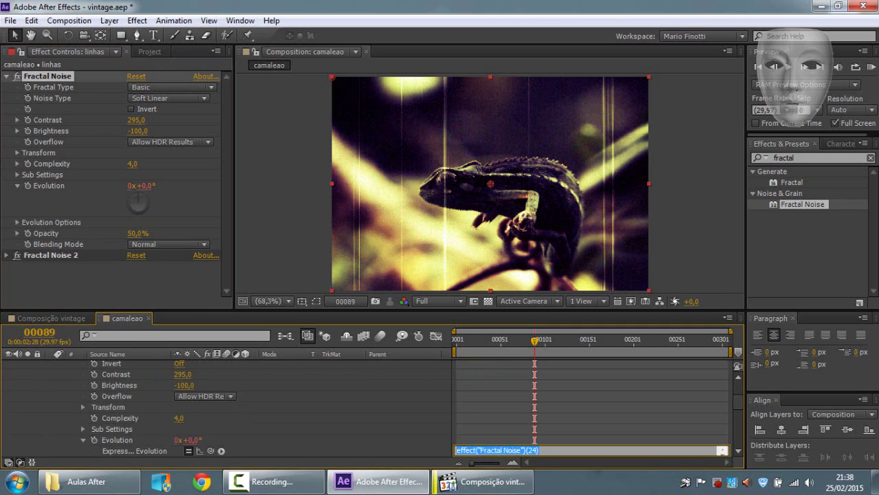
pyautogui.write('time*')
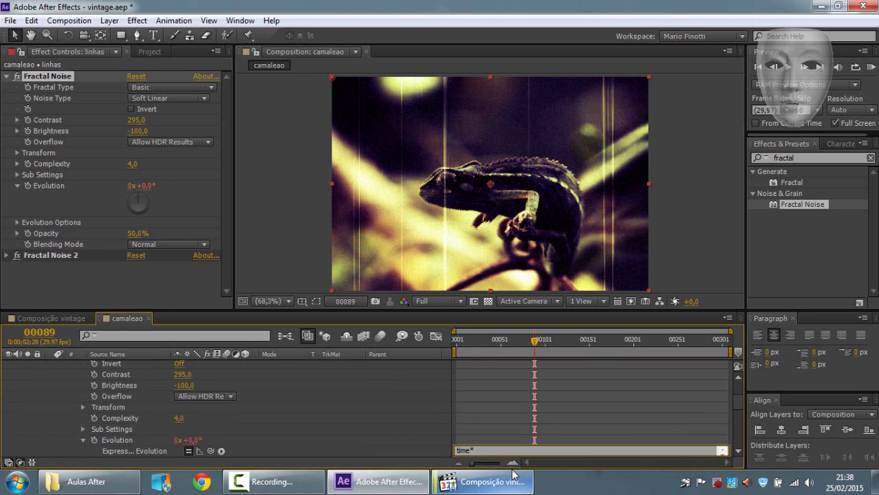
pyautogui.write('100')
pyautogui.click(35, 393)
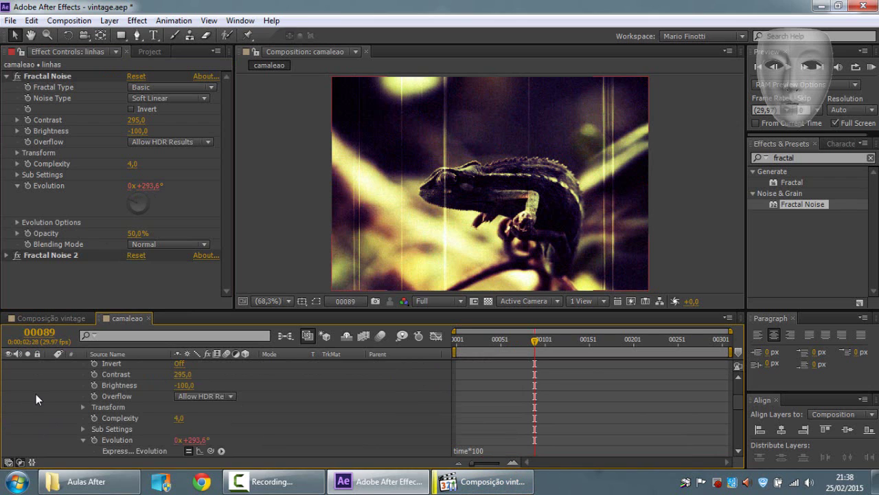
pyautogui.moveTo(539, 342); pyautogui.dragTo(577, 344)
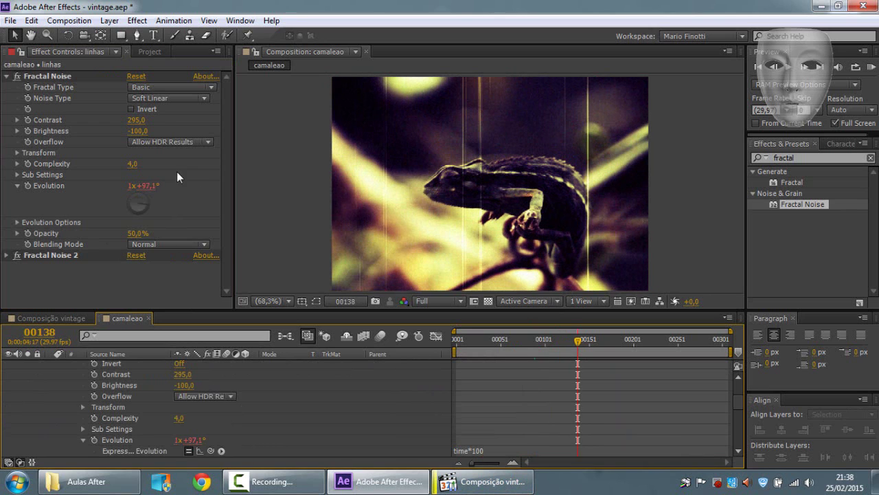
# Try Add blending on the first Fractal Noise, then settle on Screen
pyautogui.click(154, 244)
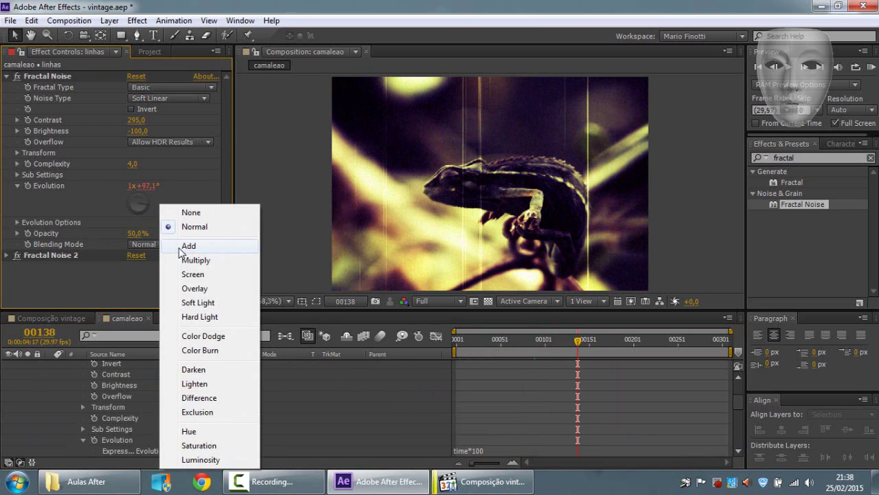
pyautogui.click(179, 248)
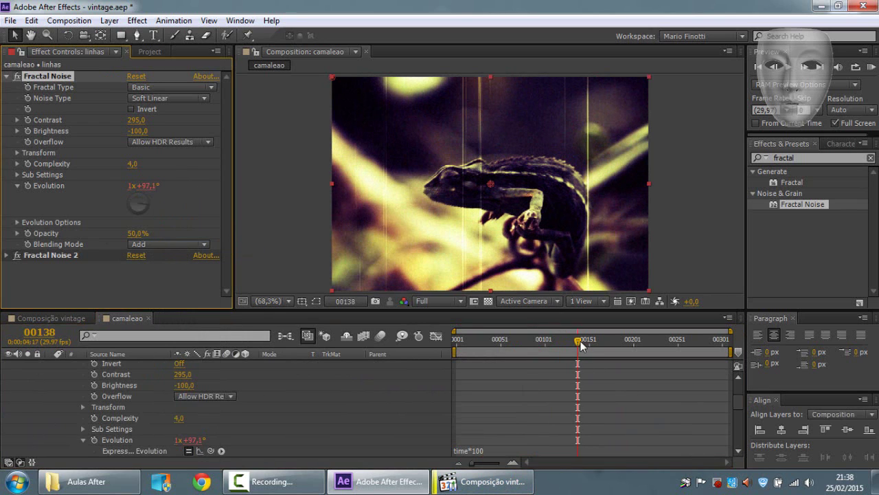
pyautogui.moveTo(580, 341); pyautogui.dragTo(496, 341)
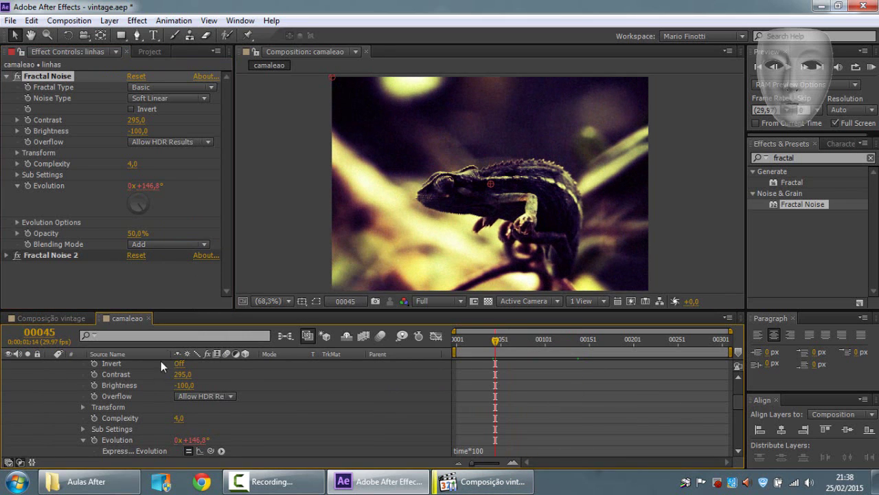
pyautogui.click(156, 247)
pyautogui.click(195, 274)
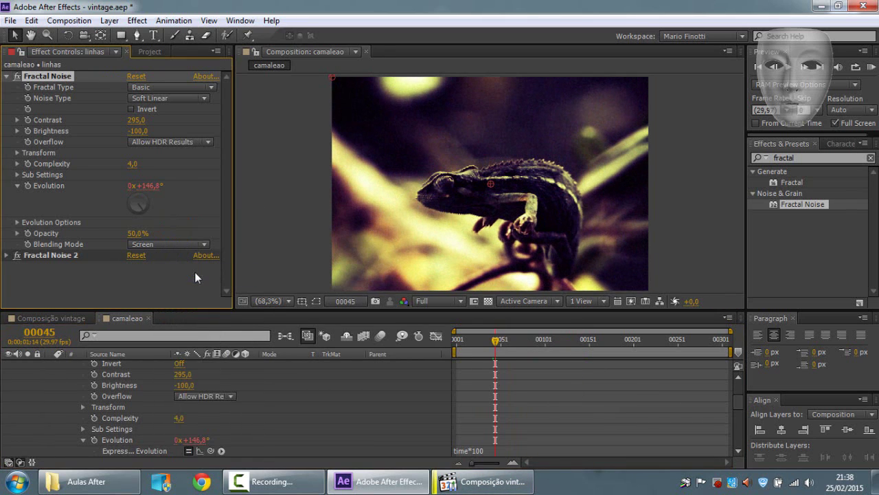
pyautogui.scroll(3, 208, 412)
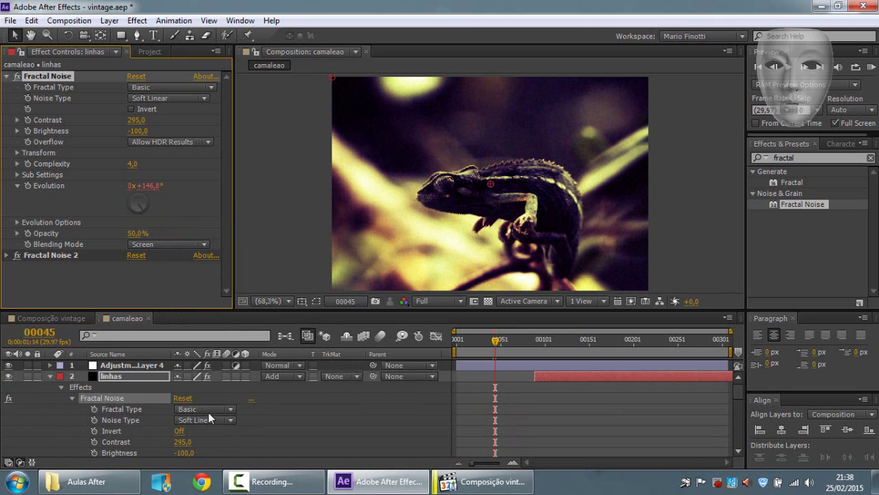
pyautogui.click(50, 376)
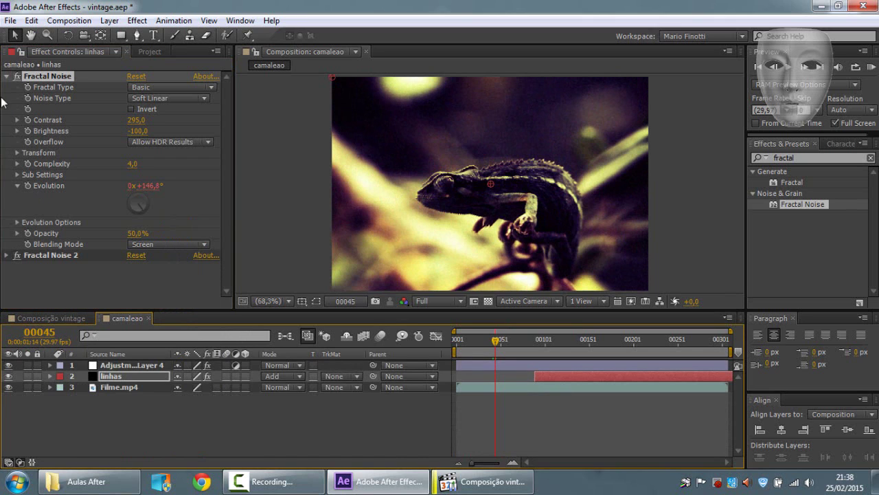
# Move Fractal Noise below Fractal Noise 2 and set Fractal Noise 2's blending to Add
pyautogui.click(7, 76)
pyautogui.moveTo(50, 76); pyautogui.dragTo(60, 120)
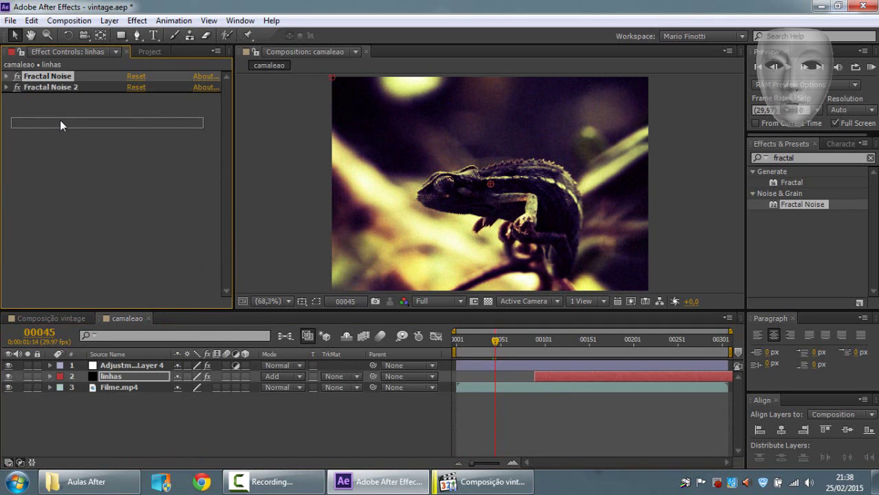
pyautogui.click(29, 76)
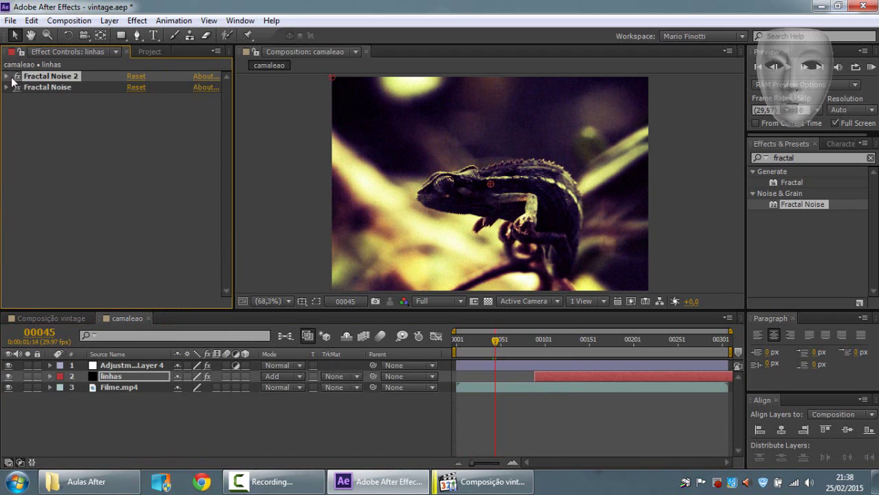
pyautogui.click(6, 76)
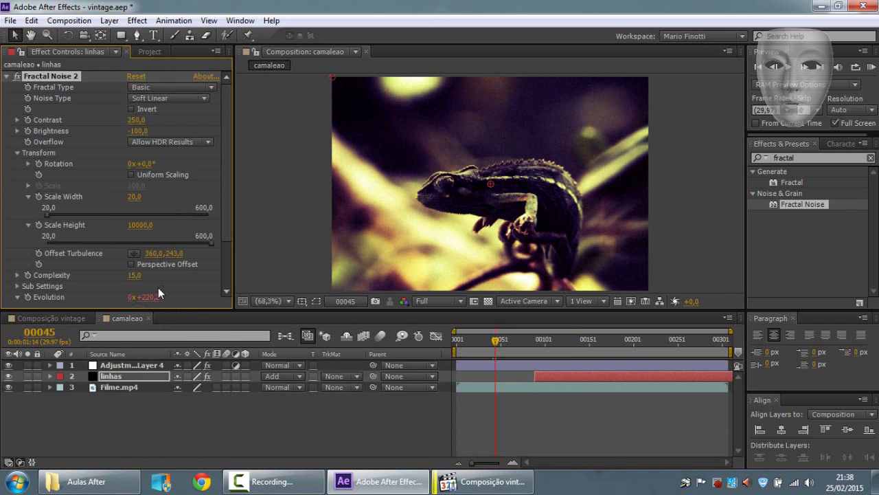
pyautogui.moveTo(228, 222); pyautogui.dragTo(231, 288)
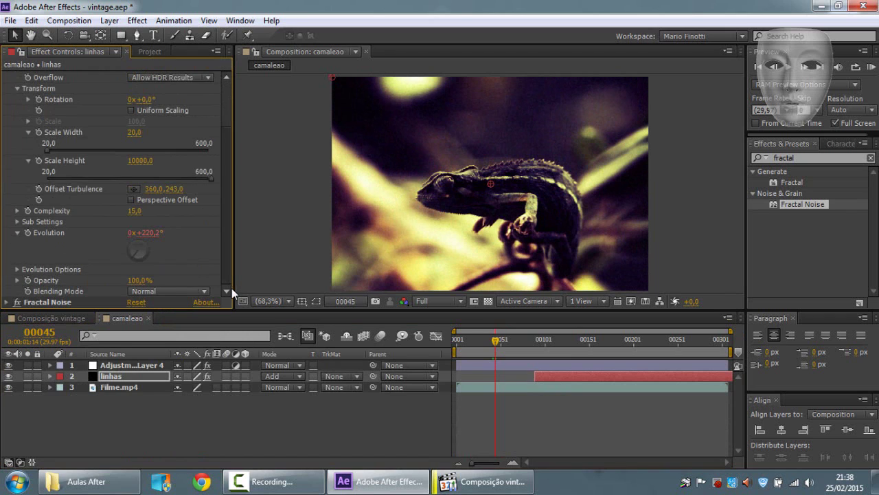
pyautogui.click(151, 289)
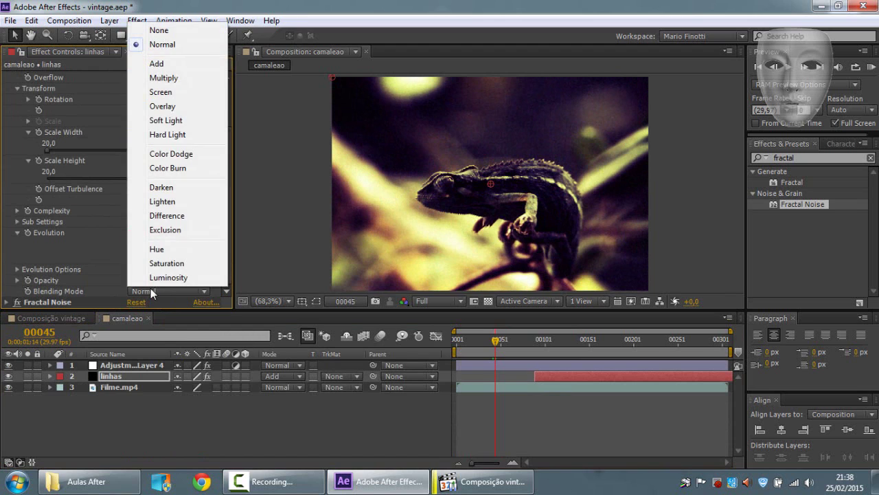
pyautogui.click(166, 66)
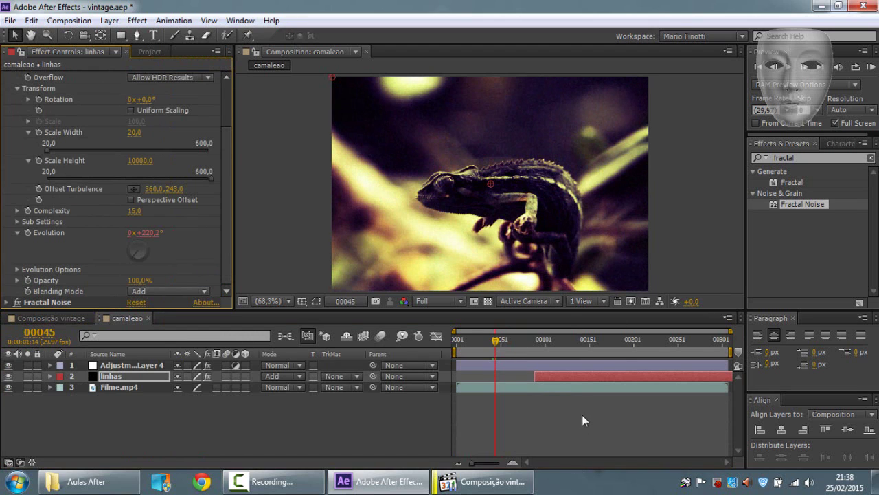
# Shift the linhas layer to start at the beginning and preview the composition
pyautogui.moveTo(588, 377); pyautogui.dragTo(496, 375)
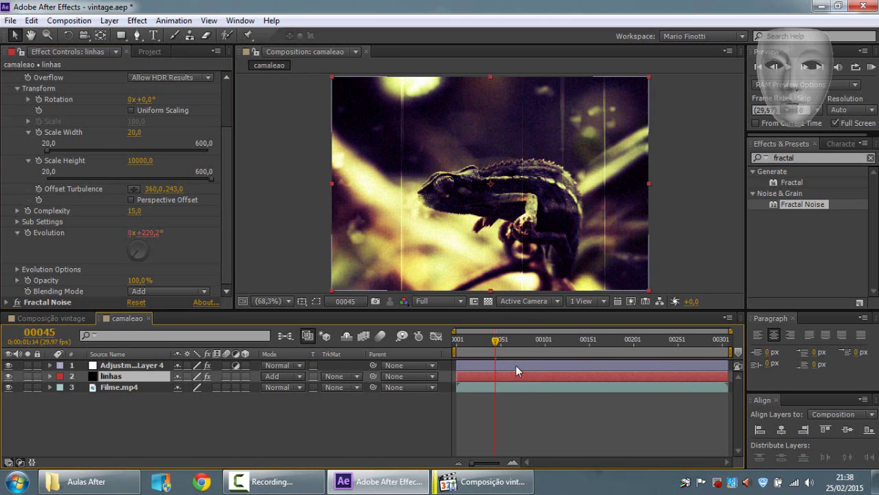
pyautogui.moveTo(507, 343); pyautogui.dragTo(560, 341)
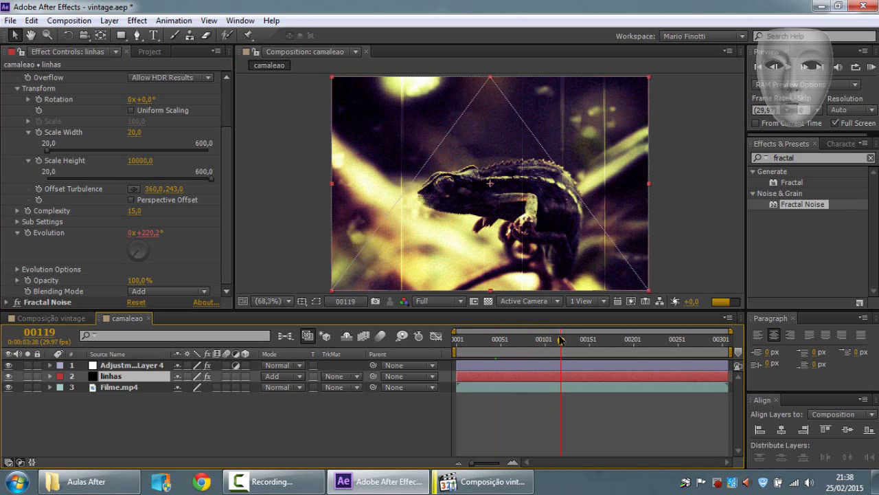
pyautogui.press('space')
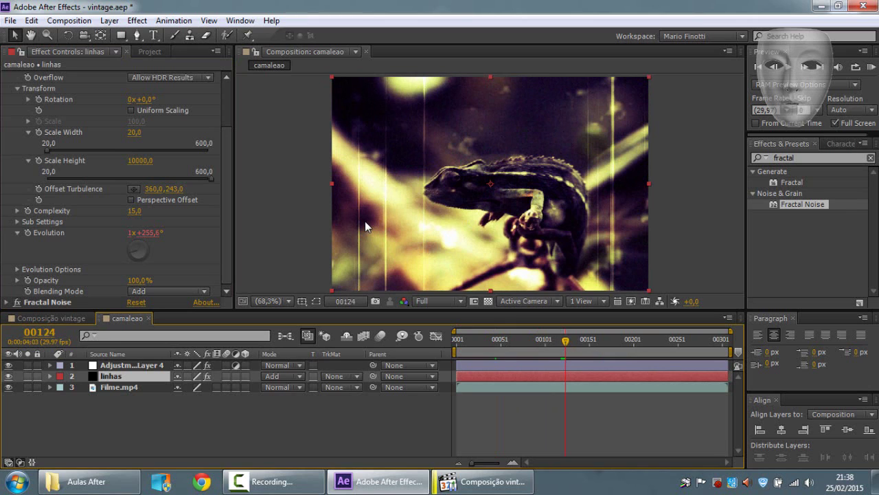
# Lower Fractal Noise 2's Opacity to 50%
pyautogui.click(139, 281)
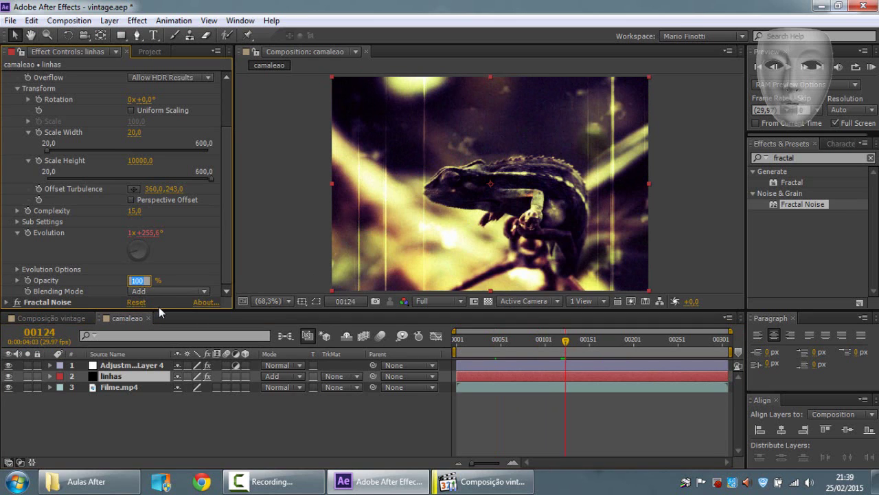
pyautogui.write('50')
pyautogui.press('Return')
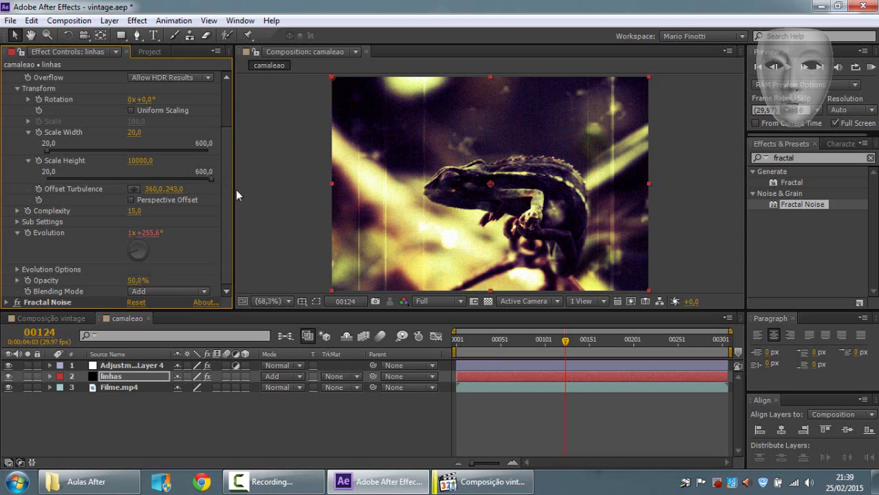
# Give the first Fractal Noise 25% Opacity and Complexity 10
pyautogui.scroll(3, 225, 191)
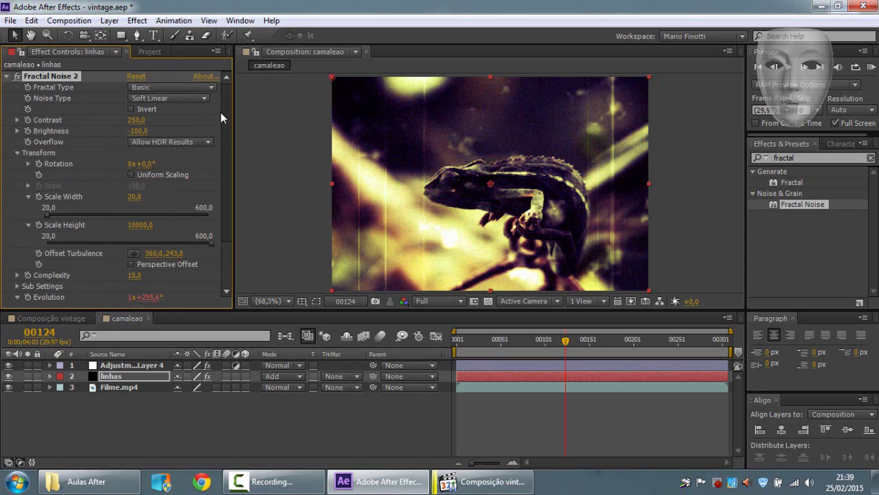
pyautogui.click(7, 77)
pyautogui.click(7, 88)
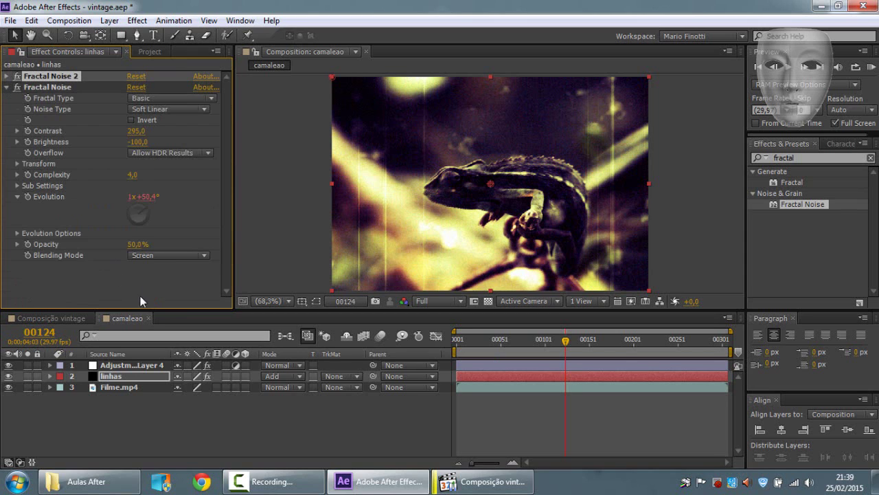
pyautogui.click(135, 244)
pyautogui.write('25')
pyautogui.press('Return')
pyautogui.click(132, 174)
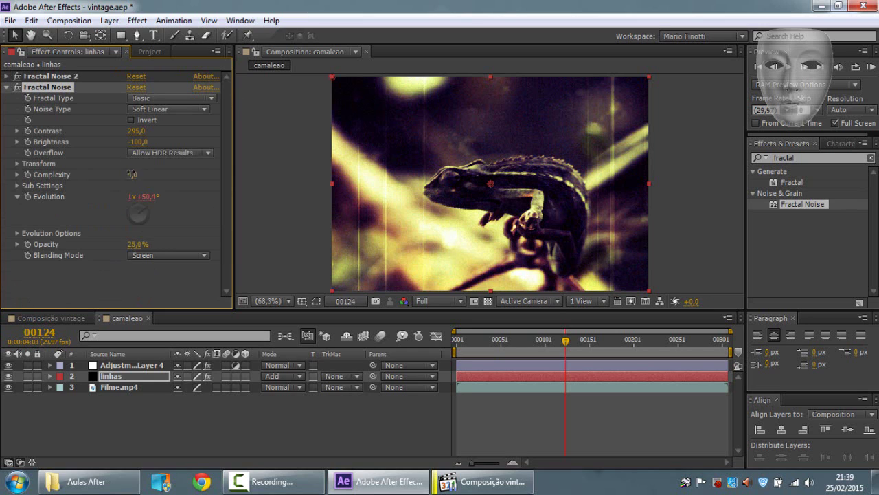
pyautogui.write('1')
pyautogui.write('0')
pyautogui.press('Return')
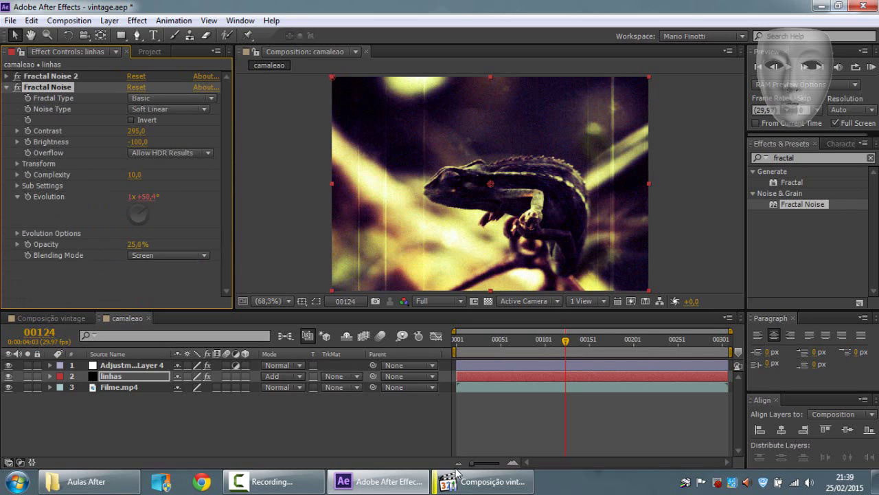
pyautogui.click(342, 423)
pyautogui.click(110, 377)
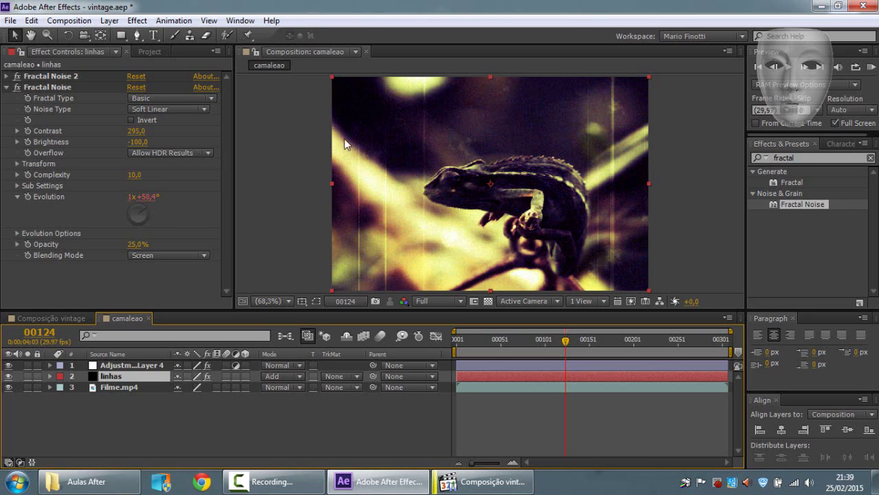
# Create a new black solid named 'vignette' with Ctrl+Y
pyautogui.click(117, 426)
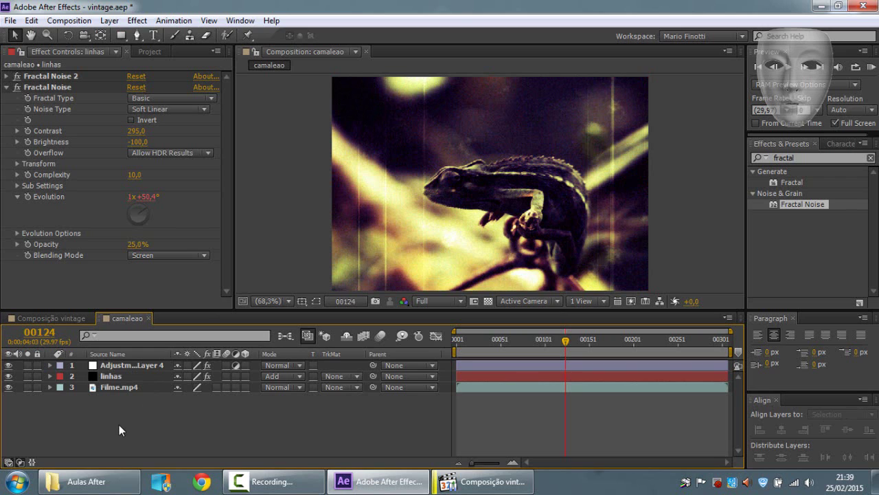
pyautogui.hotkey('ctrl', 'y')
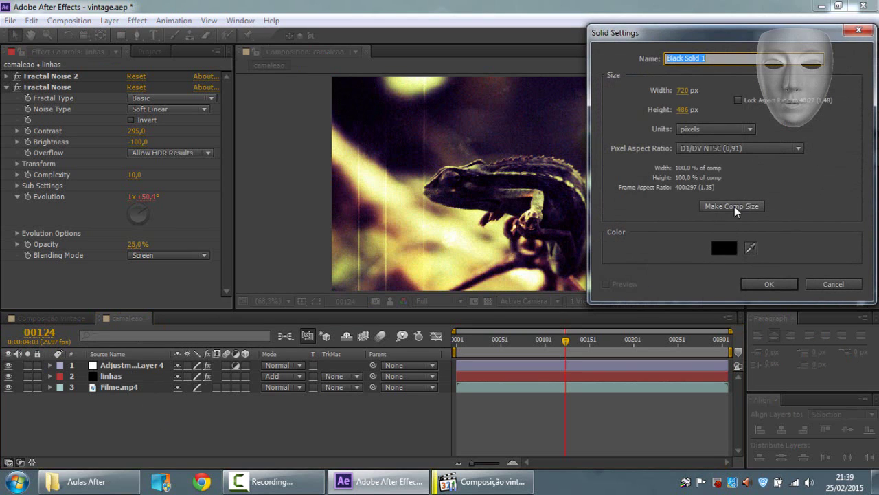
pyautogui.write('vigne')
pyautogui.write('tte')
pyautogui.click(770, 285)
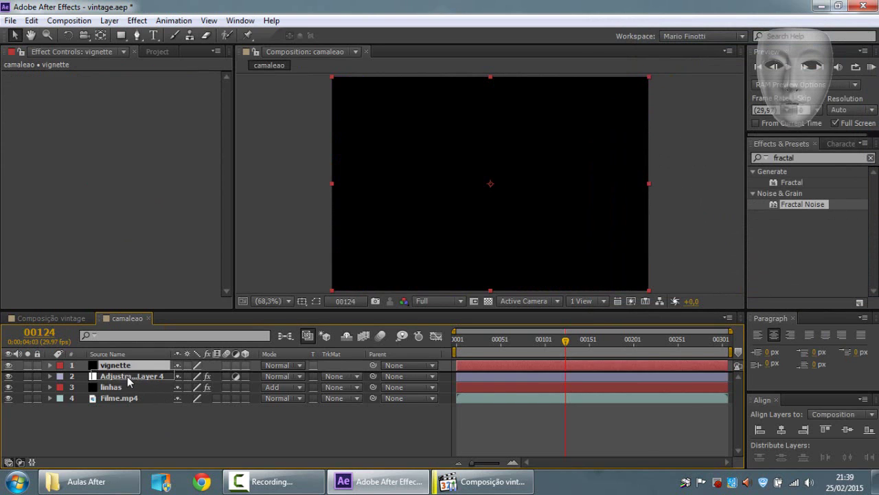
# Move Adjustment Layer 4 above vignette and give vignette a frame-sized ellipse mask
pyautogui.moveTo(131, 377)
pyautogui.mouseDown()
pyautogui.moveTo(128, 385)
pyautogui.moveTo(128, 363)
pyautogui.mouseUp()
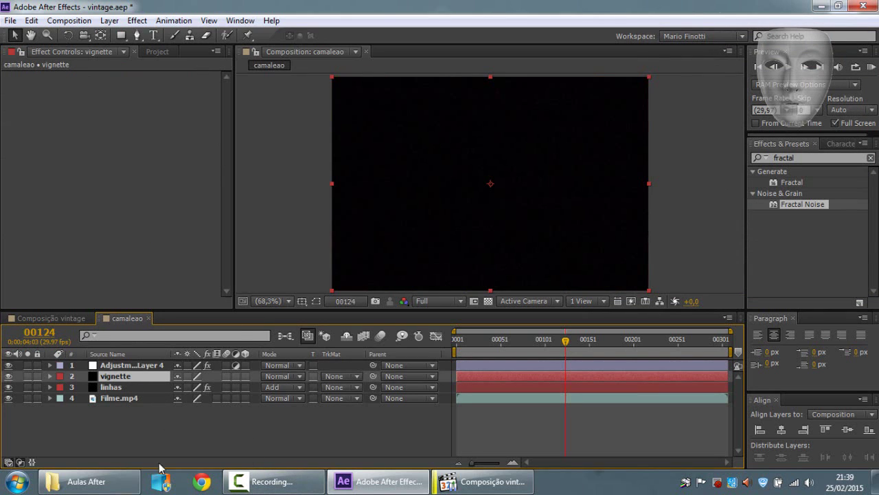
pyautogui.click(122, 37)
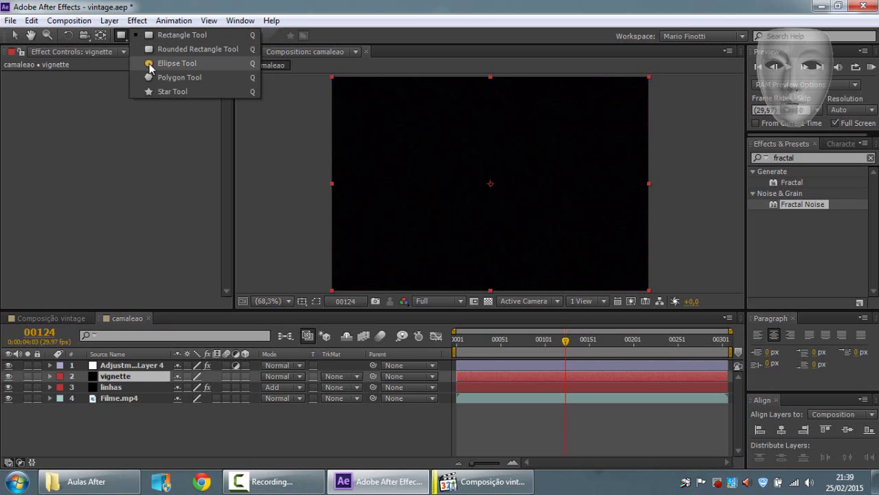
pyautogui.moveTo(124, 37); pyautogui.dragTo(150, 62)
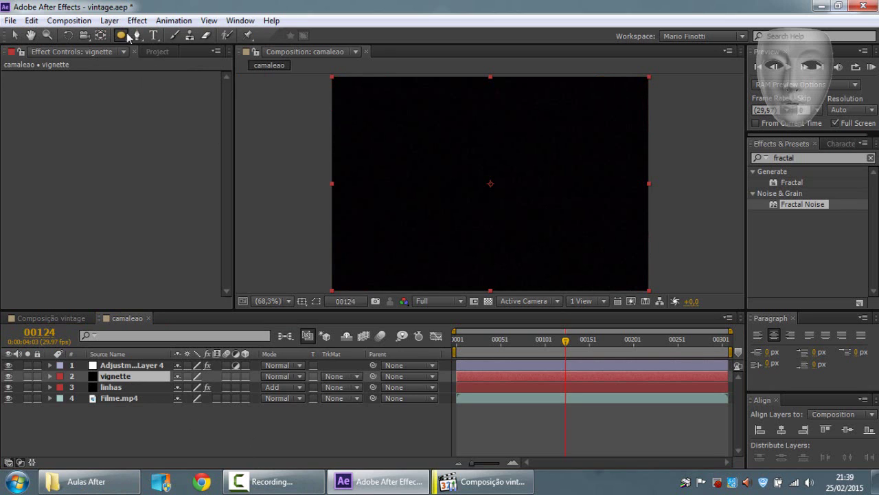
pyautogui.doubleClick(116, 379)
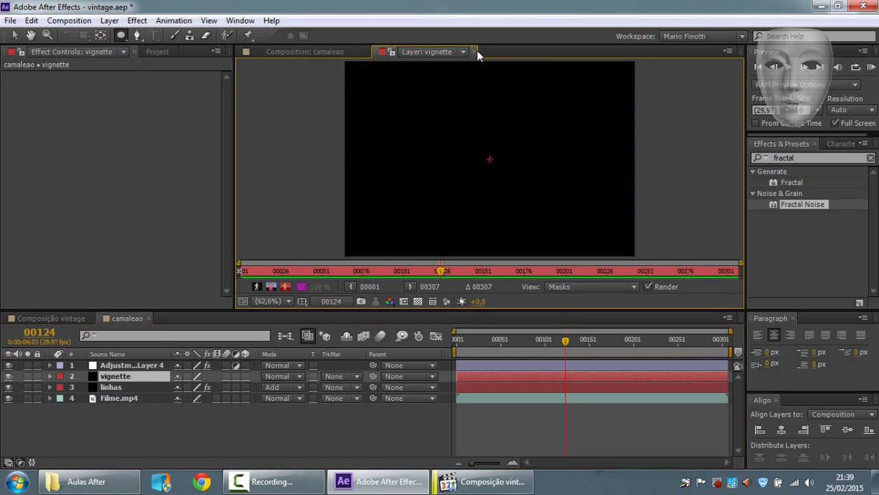
pyautogui.click(474, 51)
pyautogui.click(122, 38)
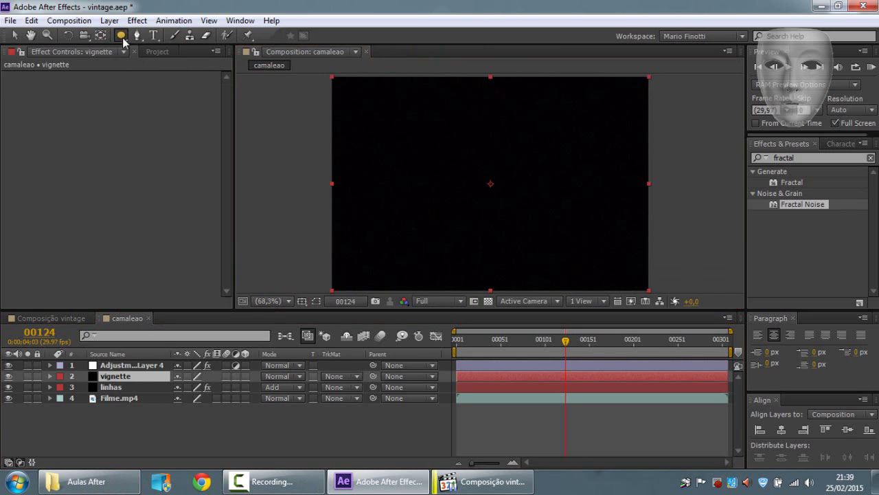
pyautogui.doubleClick(122, 37)
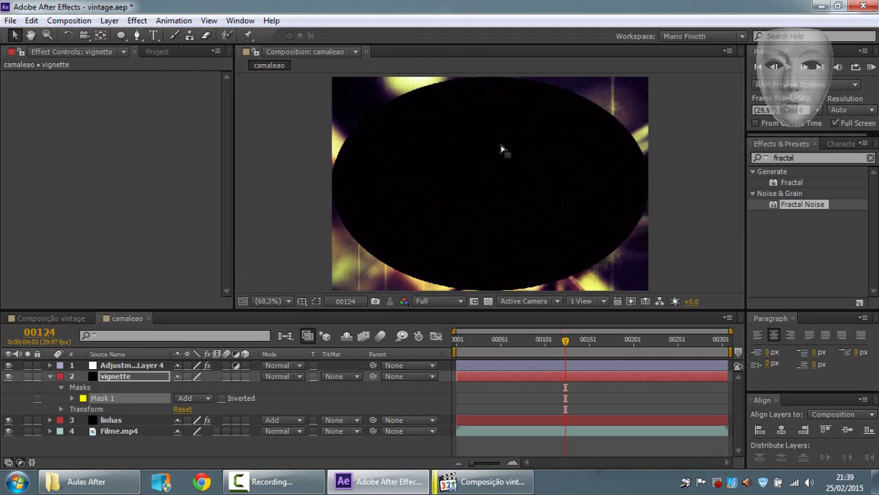
# Invert Mask 1, feather it 60 pixels, and scale the vignette layer past the frame
pyautogui.click(221, 398)
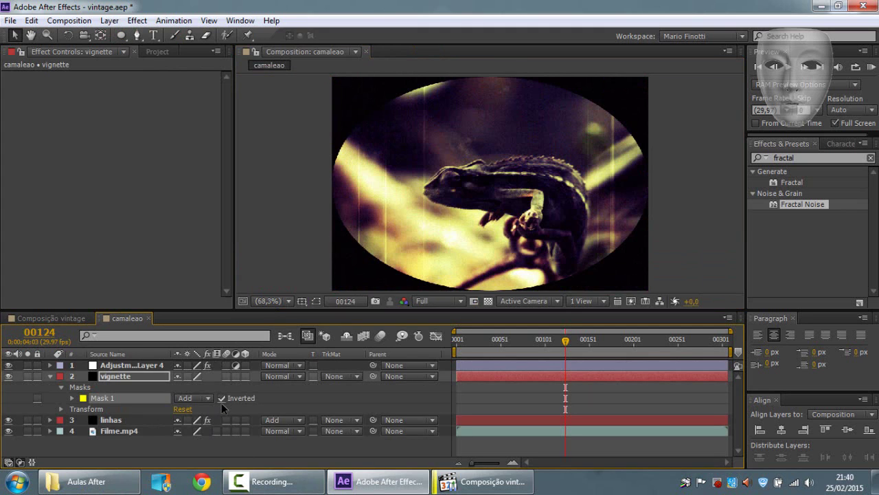
pyautogui.press('f')
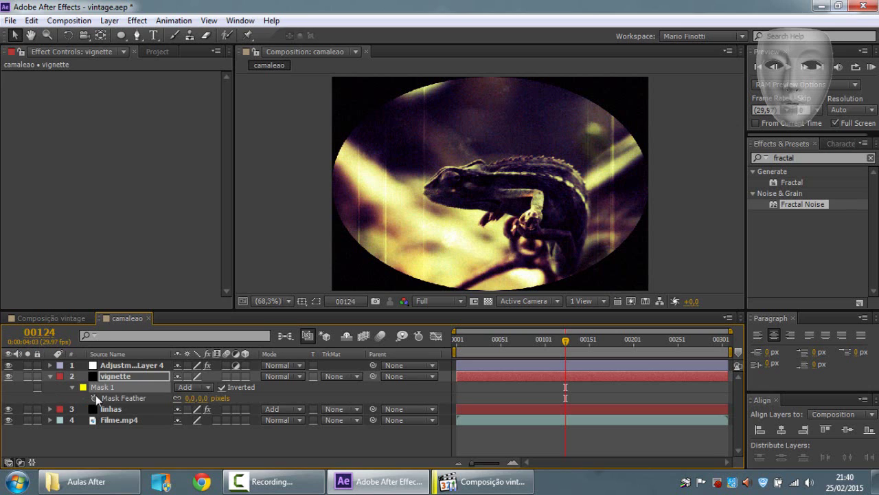
pyautogui.moveTo(189, 398); pyautogui.dragTo(224, 390)
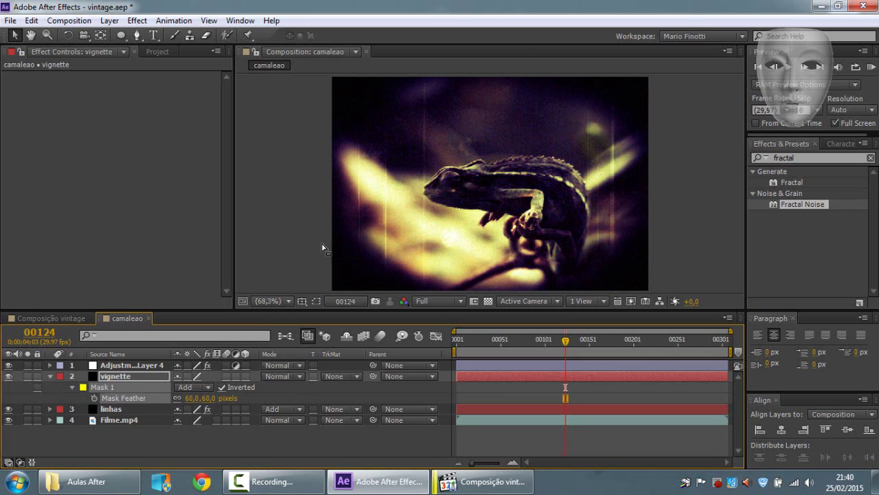
pyautogui.click(317, 301)
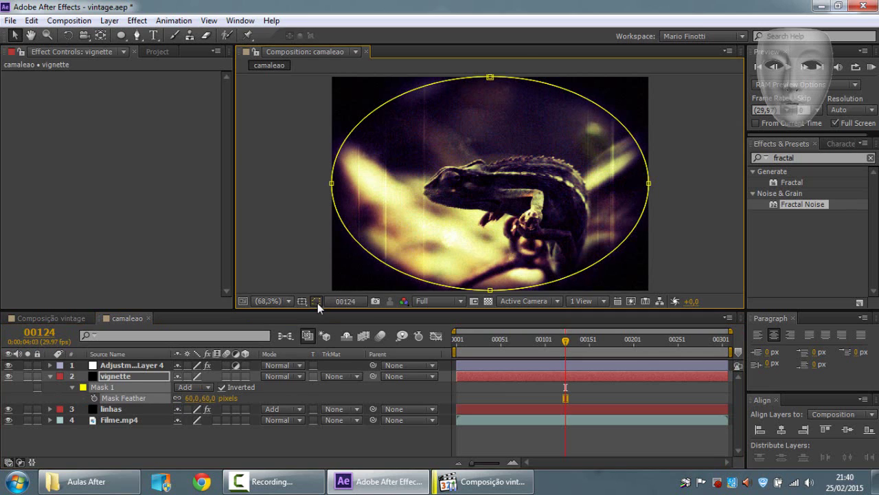
pyautogui.click(364, 246)
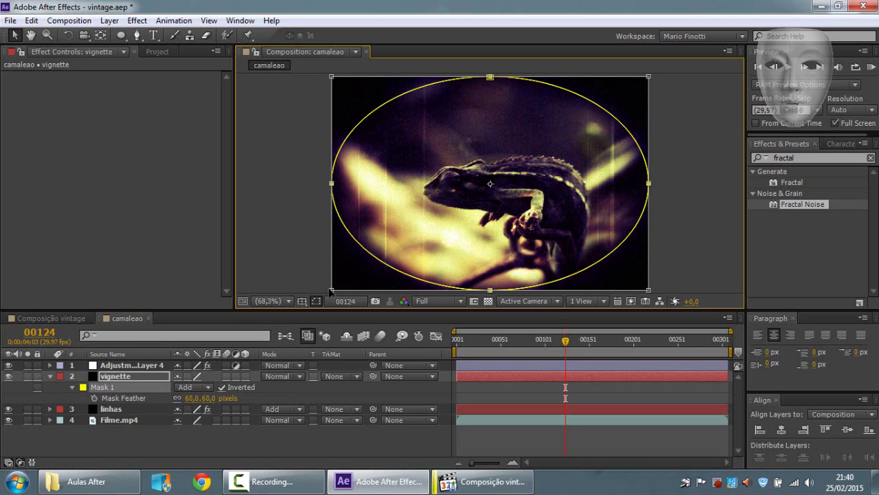
pyautogui.moveTo(332, 291)
pyautogui.mouseDown()
pyautogui.moveTo(288, 340)
pyautogui.moveTo(297, 348)
pyautogui.mouseUp()
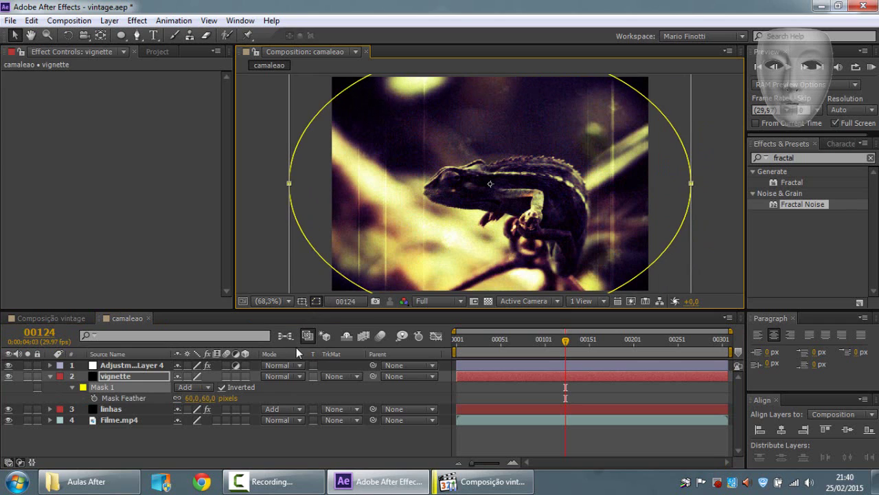
pyautogui.click(241, 449)
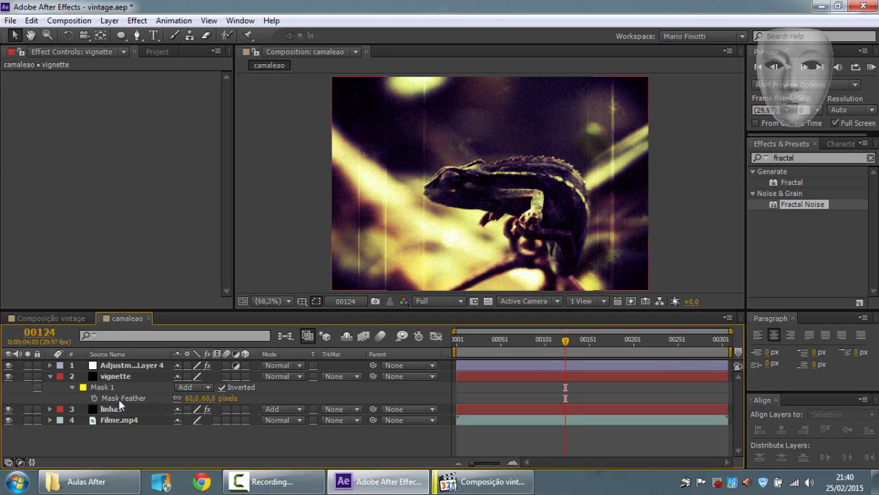
# Shrink vignette's Mask 1 slightly with a negative Mask Expansion
pyautogui.click(72, 388)
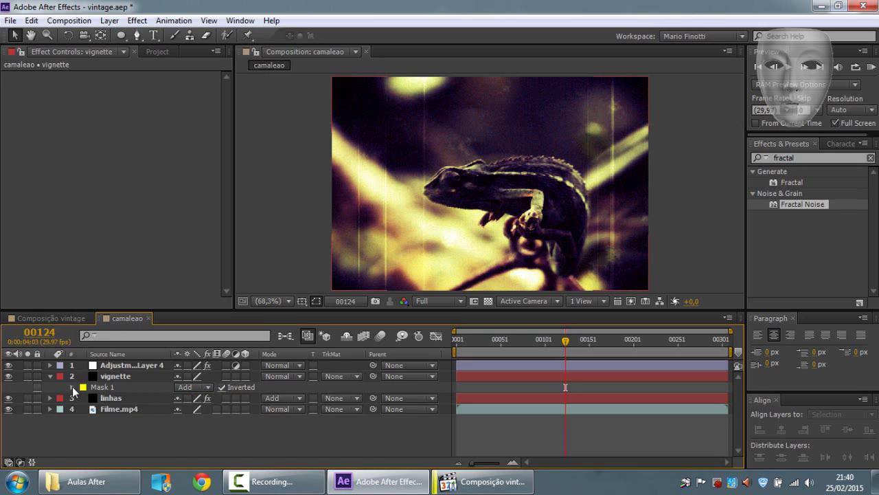
pyautogui.click(72, 387)
pyautogui.moveTo(179, 431); pyautogui.dragTo(151, 420)
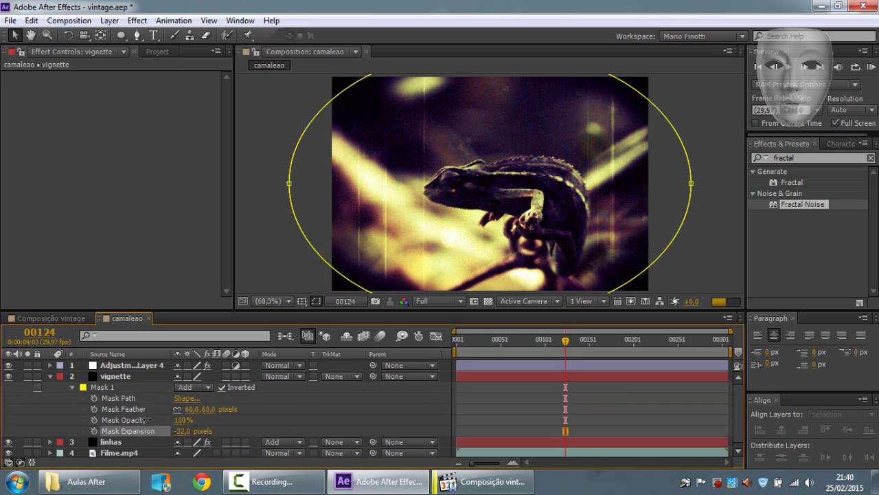
# Set the vignette layer's Opacity to 50% and preview the composition
pyautogui.click(79, 376)
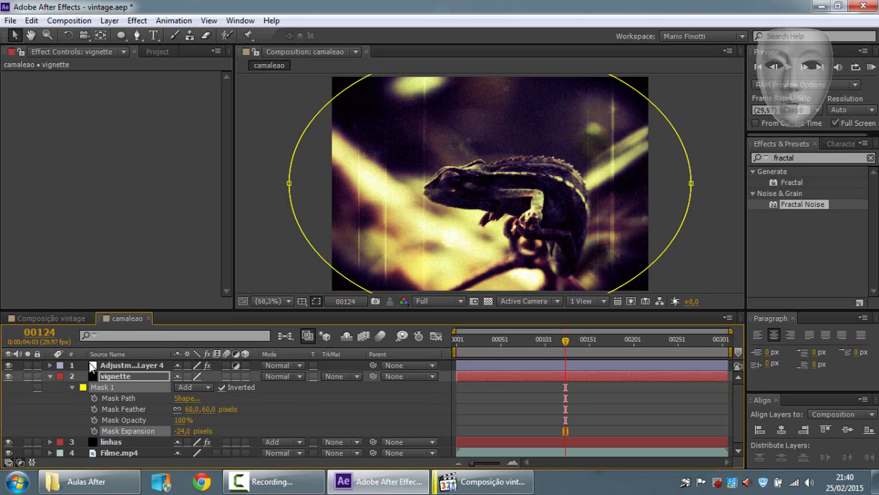
pyautogui.click(50, 376)
pyautogui.click(116, 376)
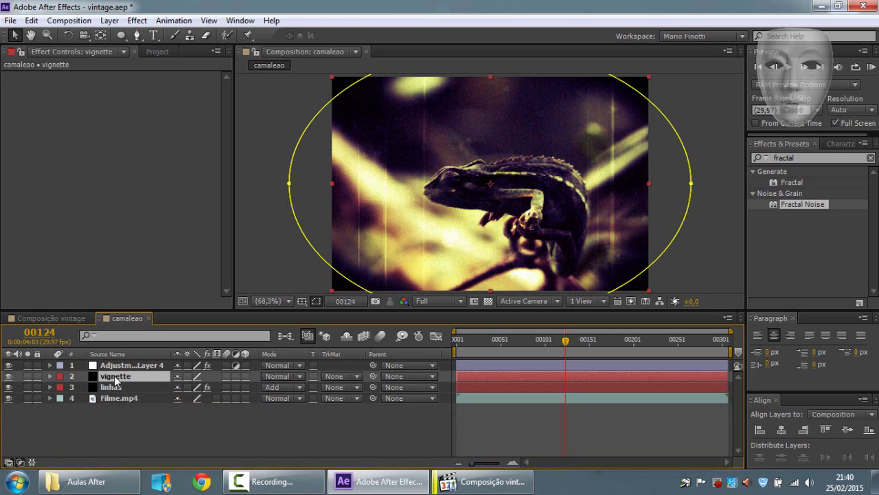
pyautogui.press('t')
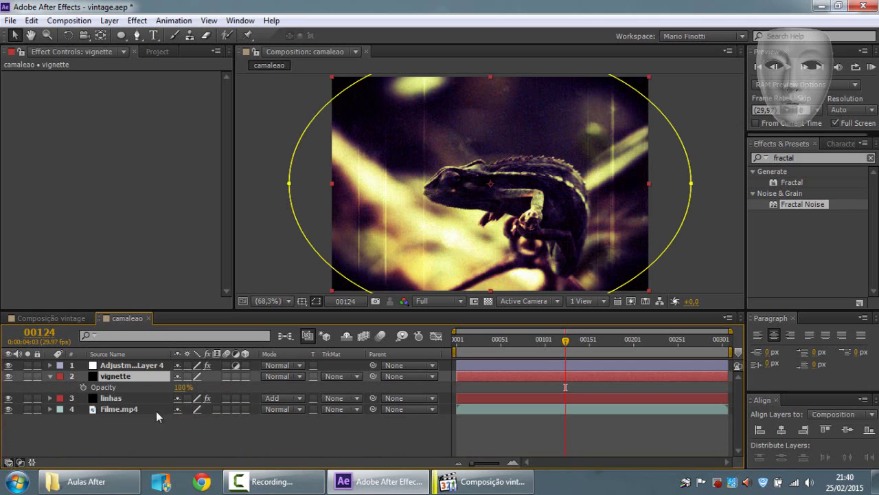
pyautogui.click(183, 387)
pyautogui.write('50')
pyautogui.press('Return')
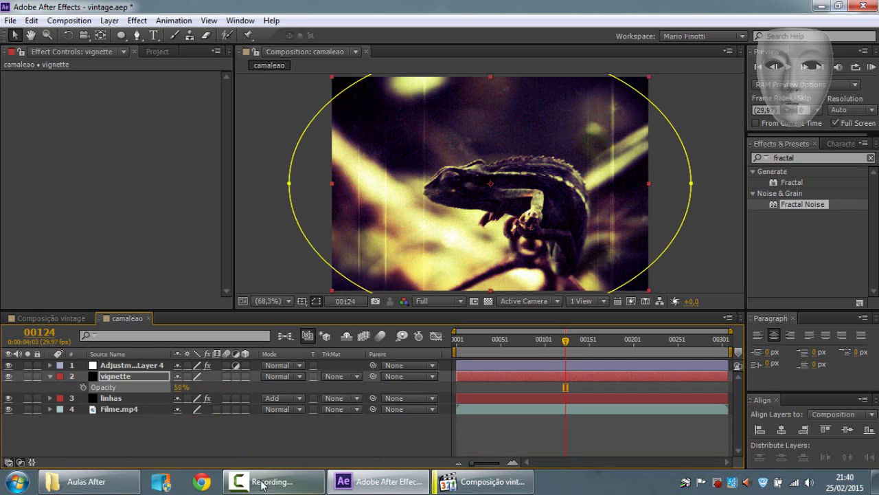
pyautogui.click(194, 432)
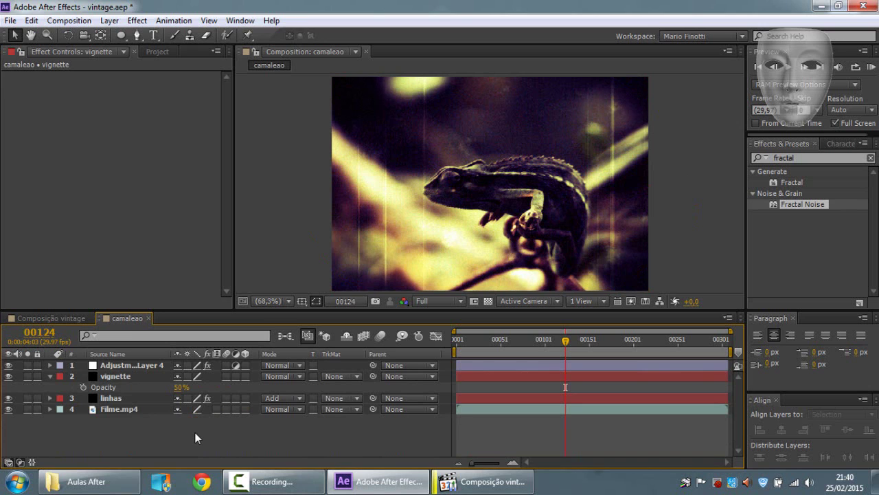
pyautogui.press('space')
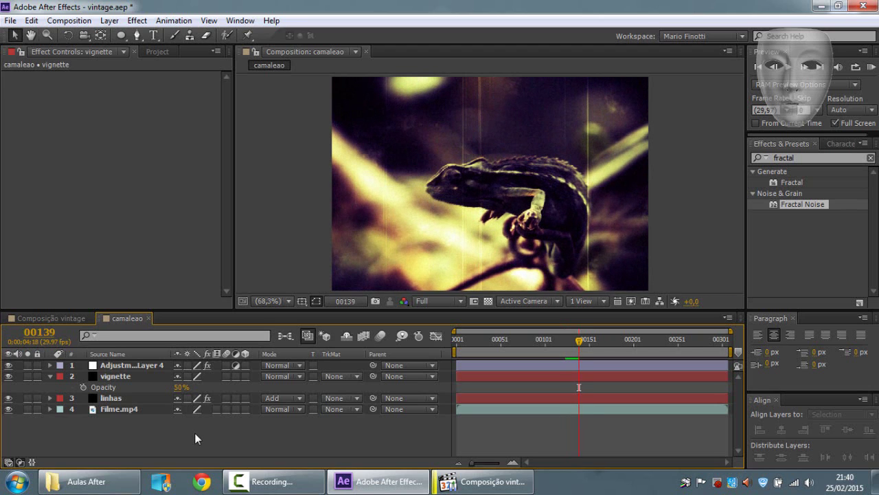
pyautogui.click(50, 375)
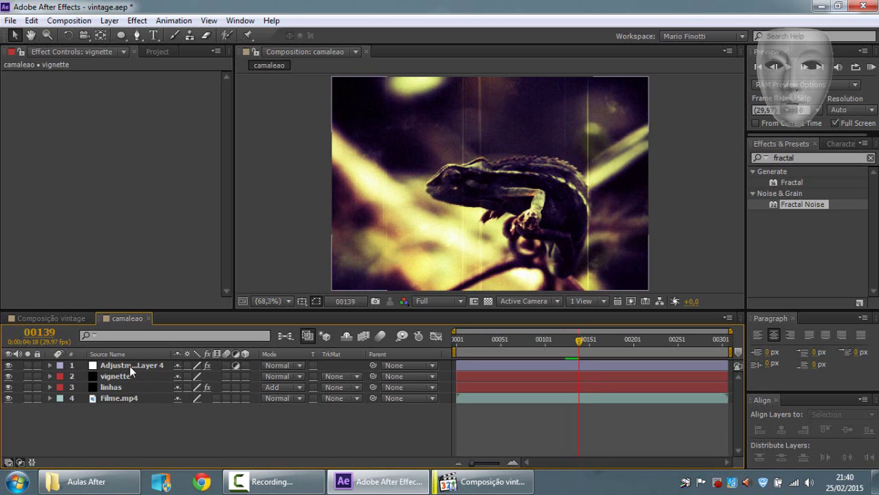
pyautogui.rightClick(160, 429)
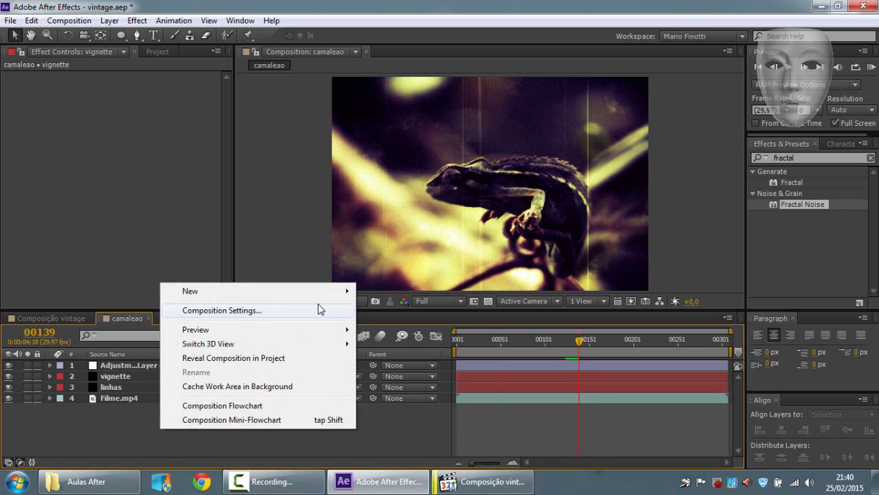
# Add a new adjustment layer and drive its Position with a wiggle(2,15) expression
pyautogui.moveTo(316, 292)
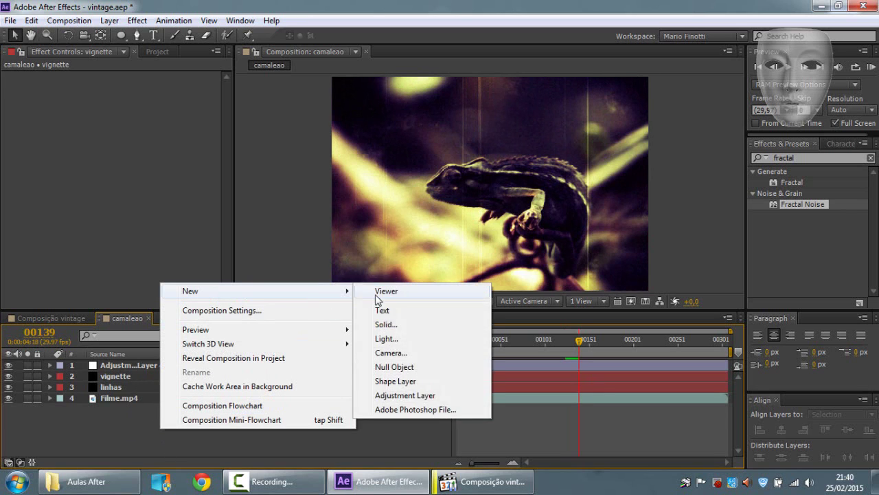
pyautogui.click(427, 396)
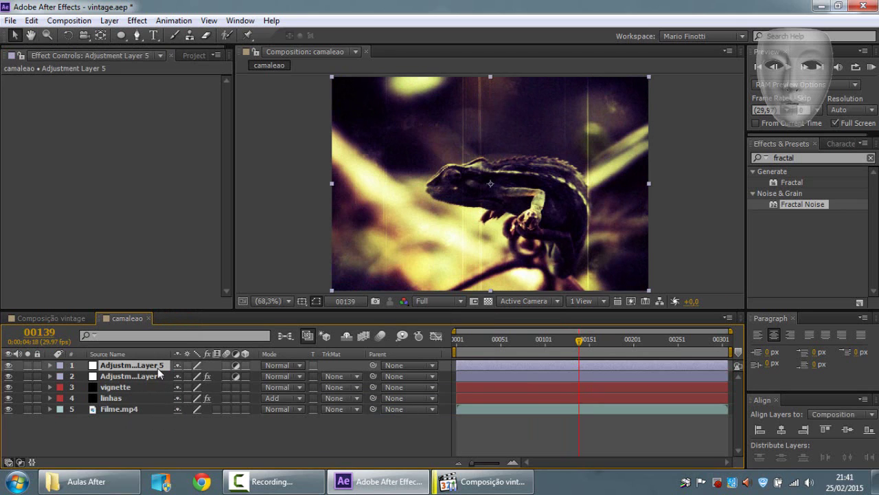
pyautogui.press('p')
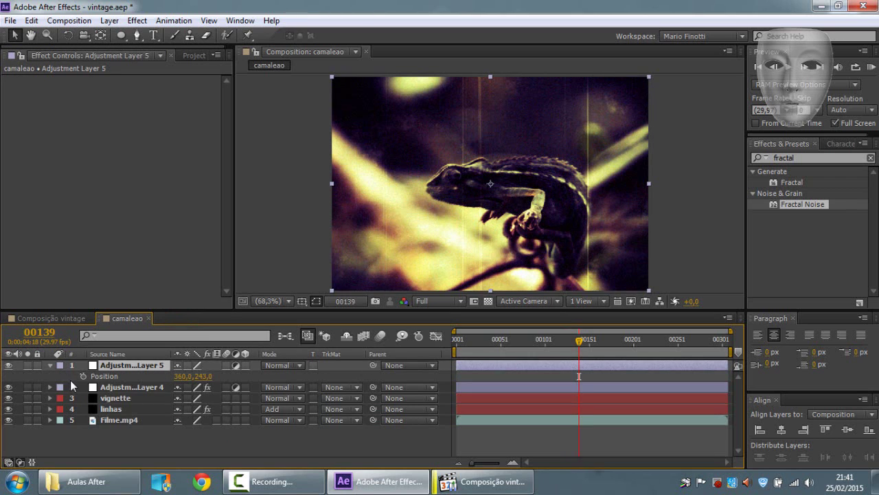
pyautogui.keyDown('alt'); pyautogui.click(83, 376); pyautogui.keyUp('alt')
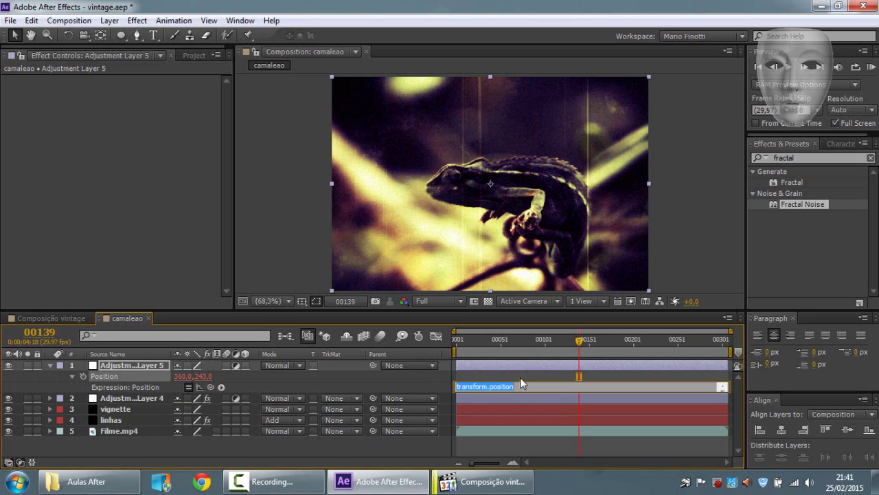
pyautogui.write('wiggl')
pyautogui.write('e(')
pyautogui.write('2,15')
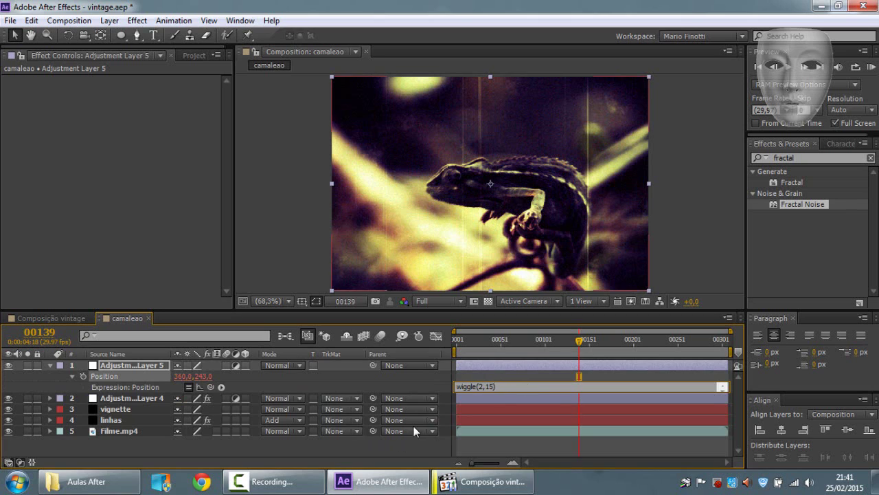
pyautogui.click(391, 448)
# Preview the shaking footage, restarting playback from the first frame
pyautogui.press('space')
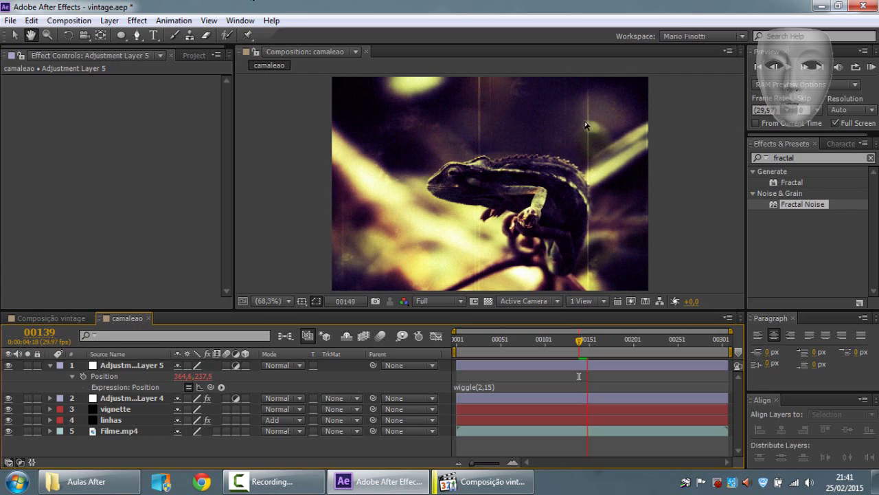
pyautogui.press('space')
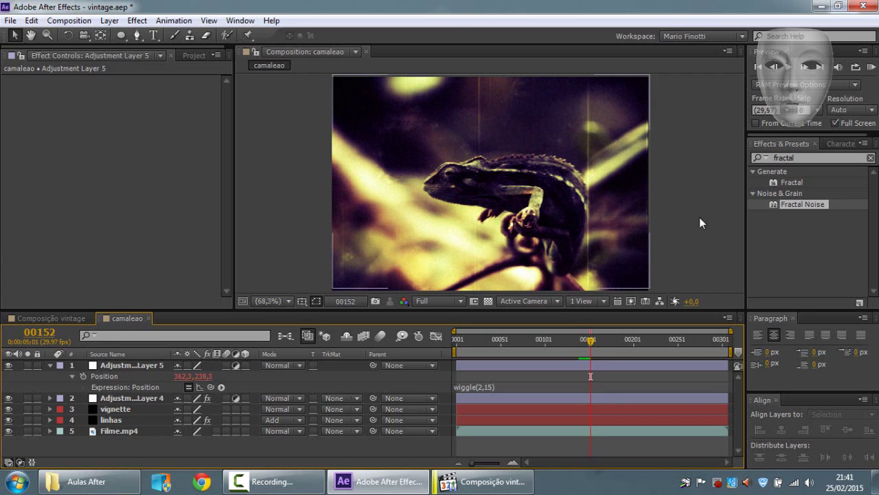
pyautogui.press('Home')
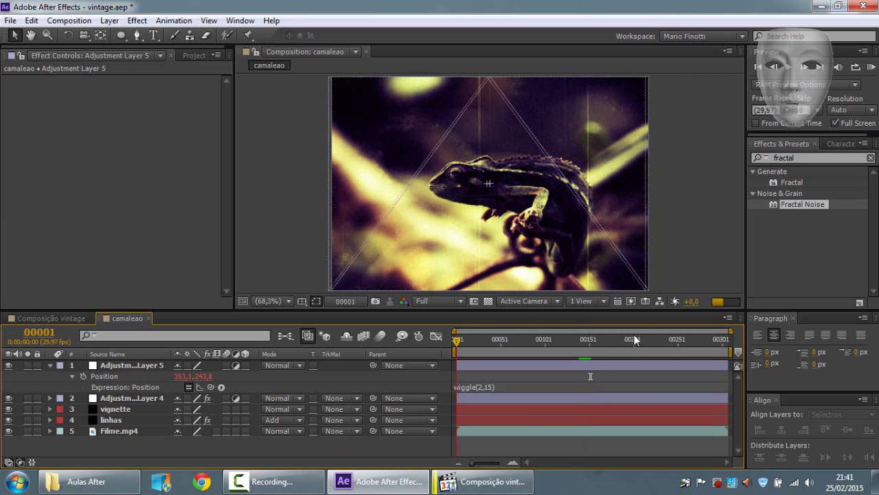
pyautogui.press('space')
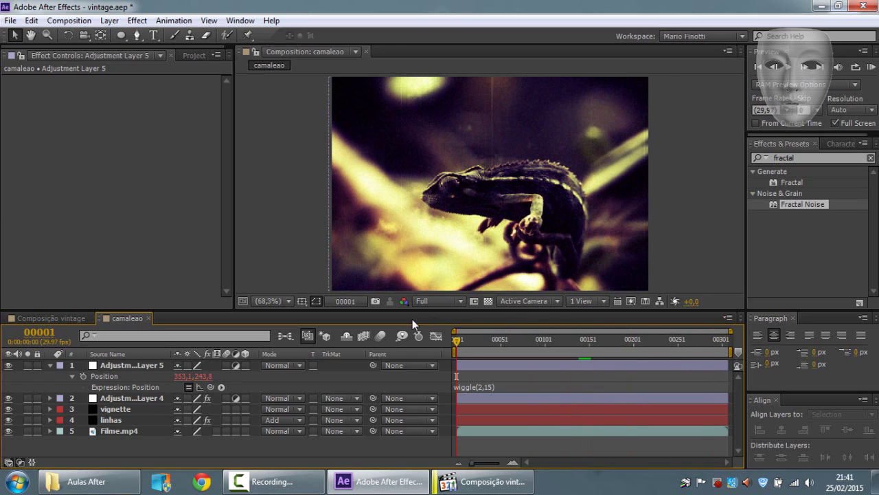
# Duplicate the Filme.mp4 layer and apply Fast Blur with blurriness 9,0 to the copy
pyautogui.click(117, 430)
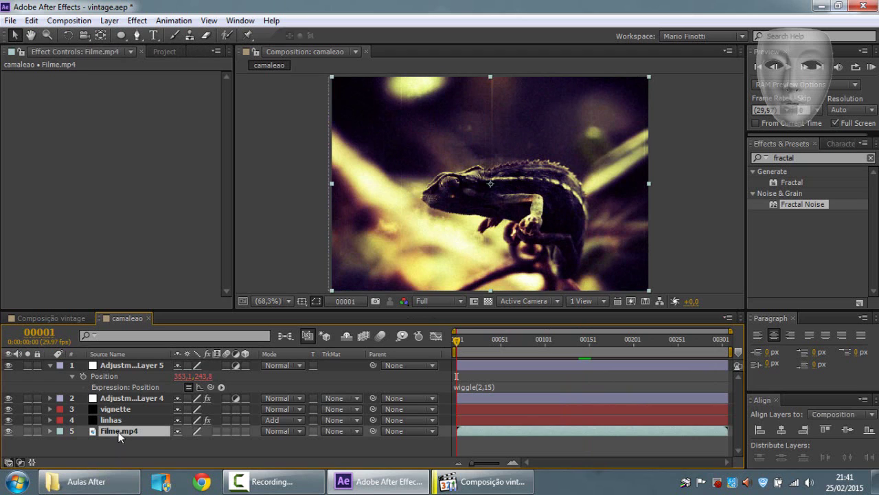
pyautogui.hotkey('ctrl', 'd')
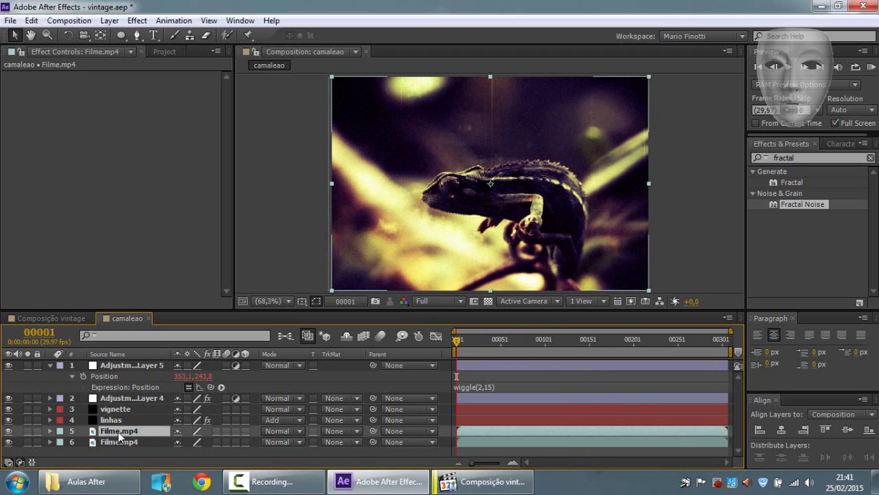
pyautogui.click(803, 157)
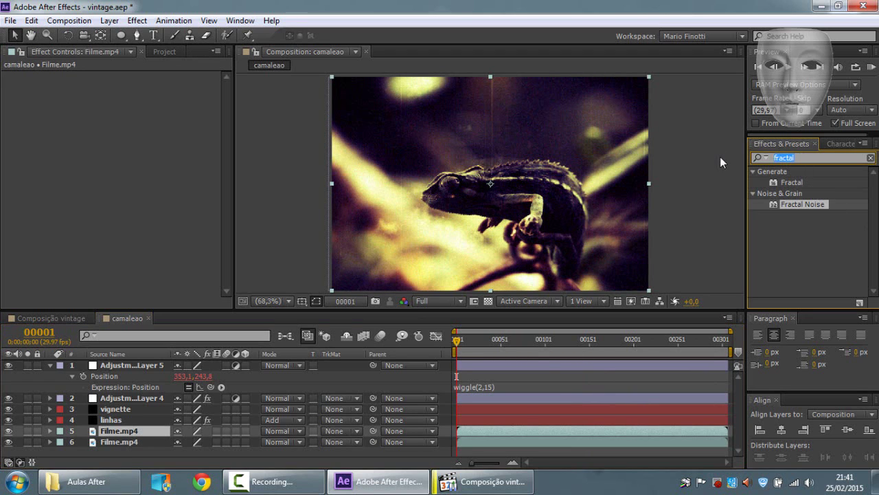
pyautogui.write('fast')
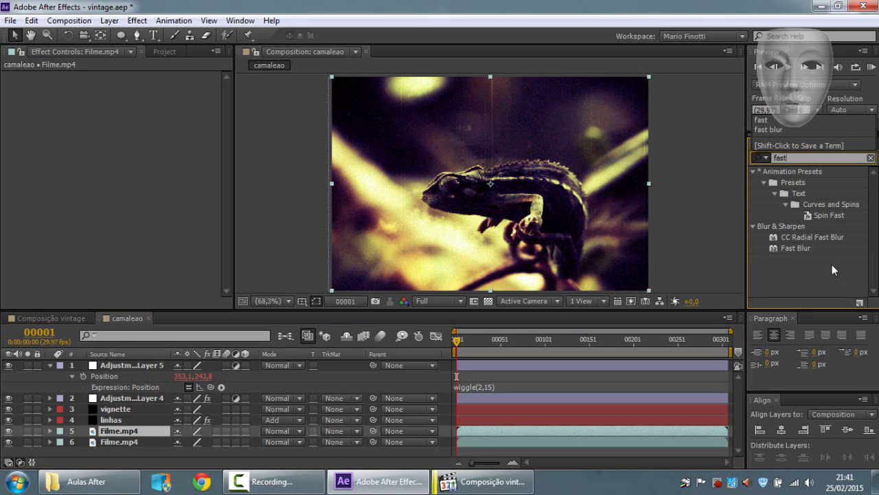
pyautogui.click(799, 249)
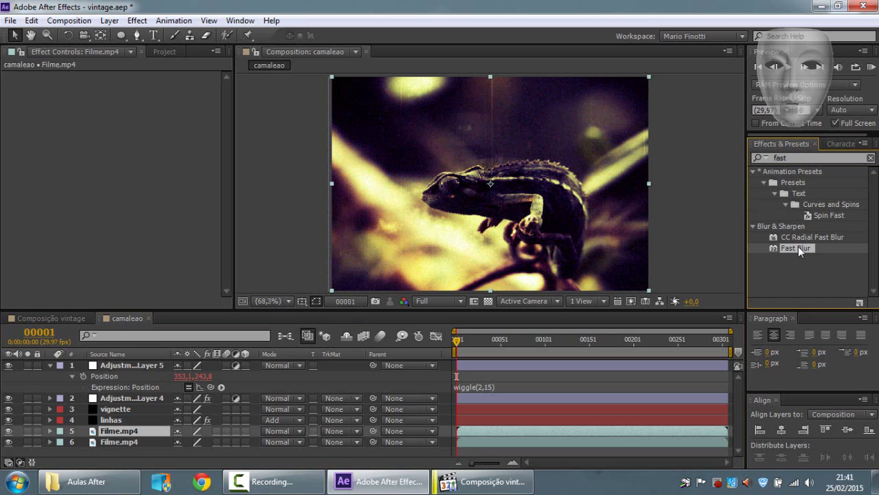
pyautogui.doubleClick(797, 248)
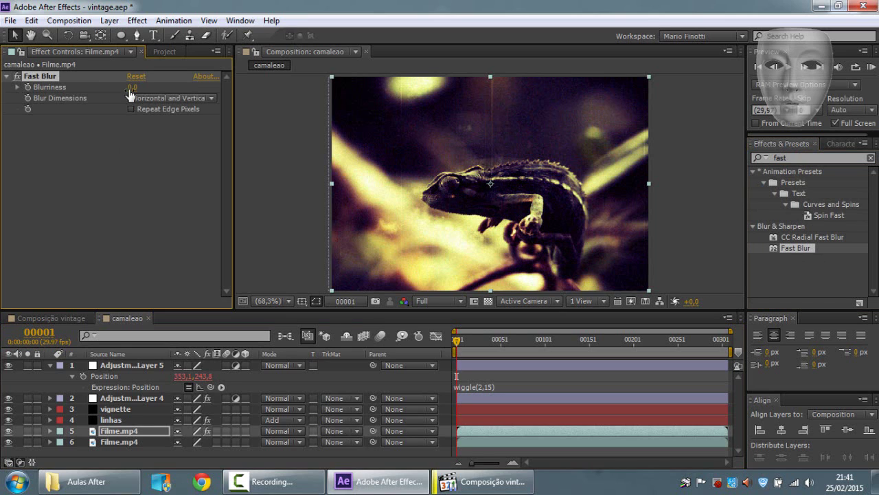
pyautogui.moveTo(129, 94); pyautogui.dragTo(576, 231)
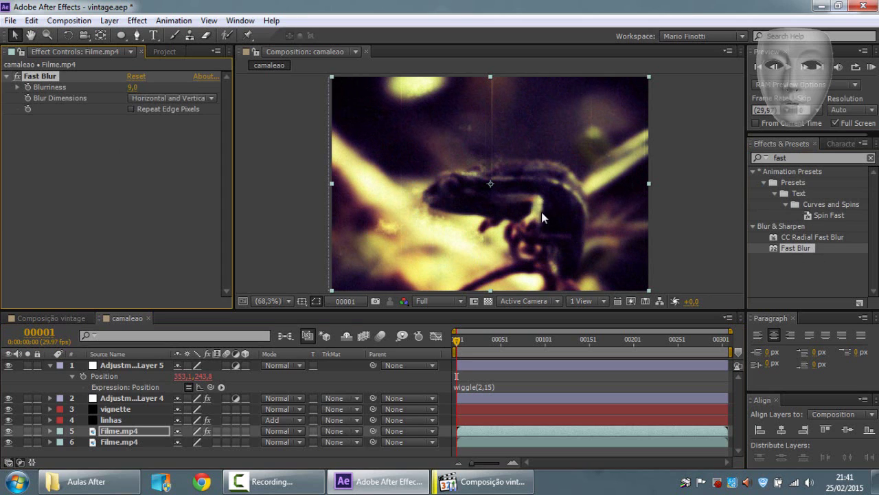
# Add an inverted elliptical mask feathered 50 pixels so only the edges blur, then collapse the layers
pyautogui.doubleClick(121, 35)
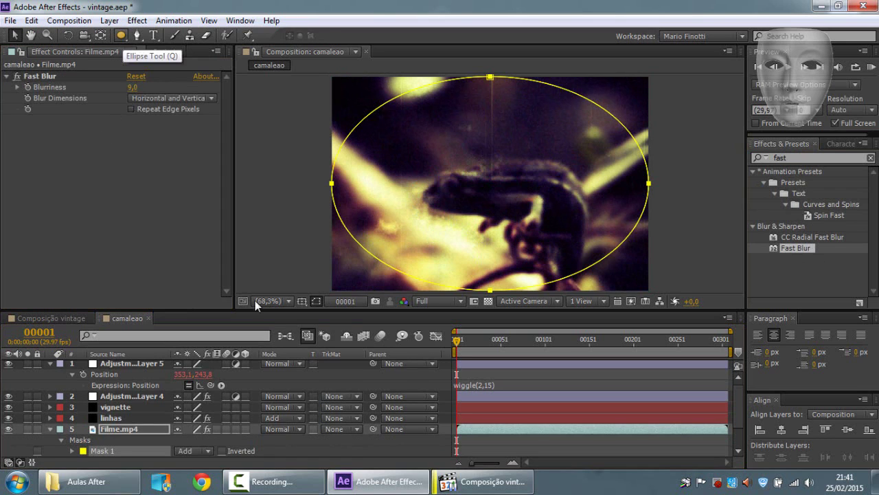
pyautogui.click(221, 451)
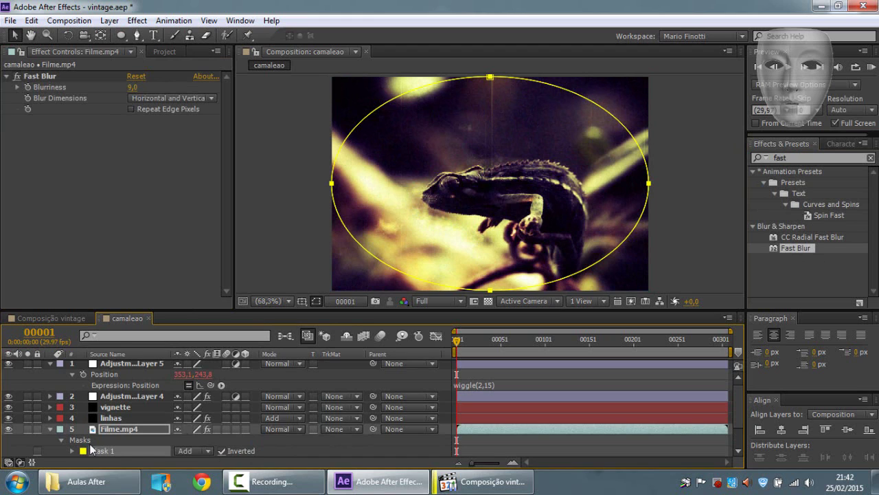
pyautogui.press('f')
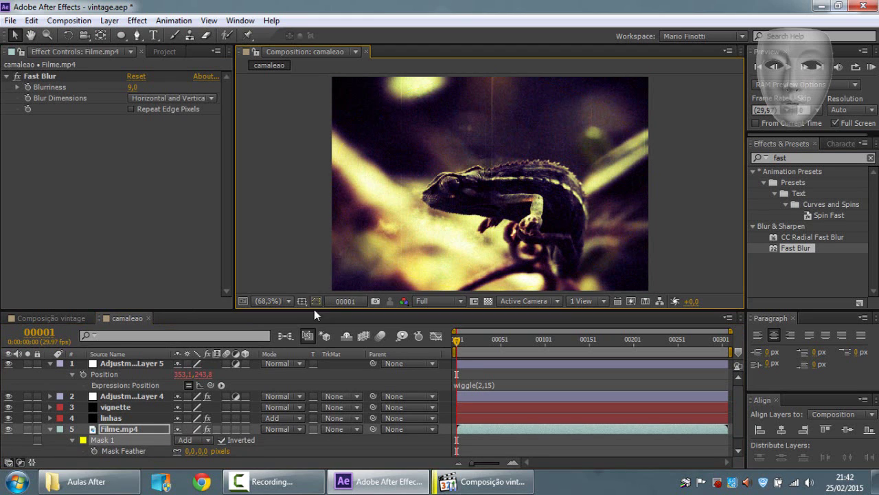
pyautogui.click(316, 301)
pyautogui.moveTo(201, 457); pyautogui.dragTo(235, 453)
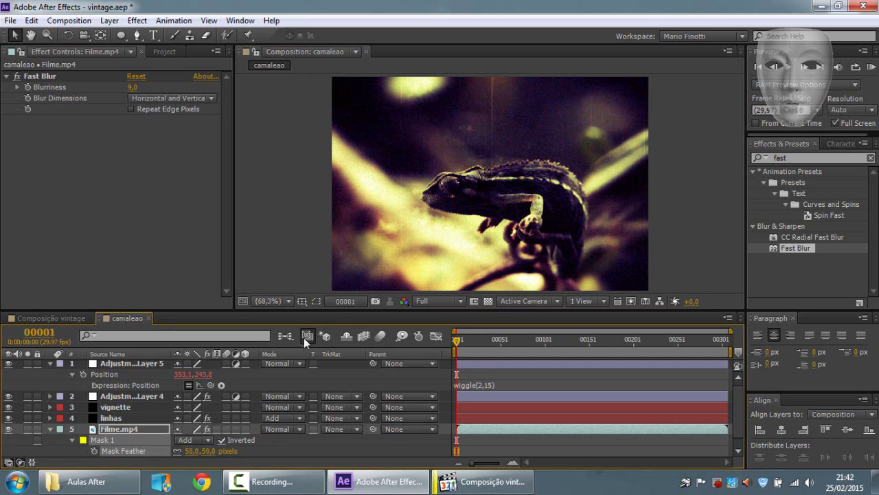
pyautogui.click(326, 302)
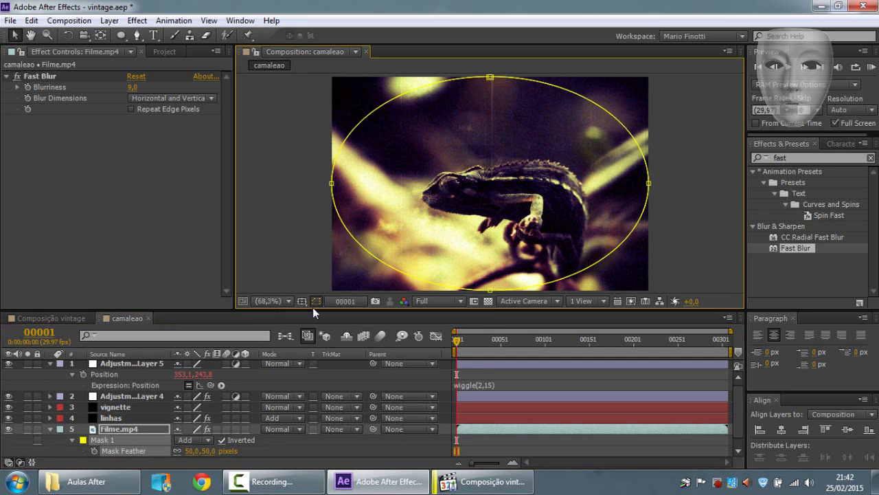
pyautogui.click(222, 441)
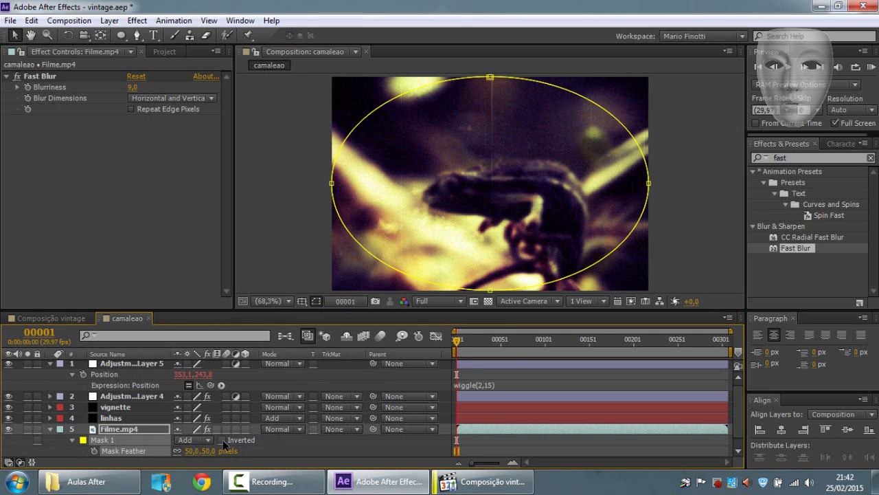
pyautogui.click(222, 440)
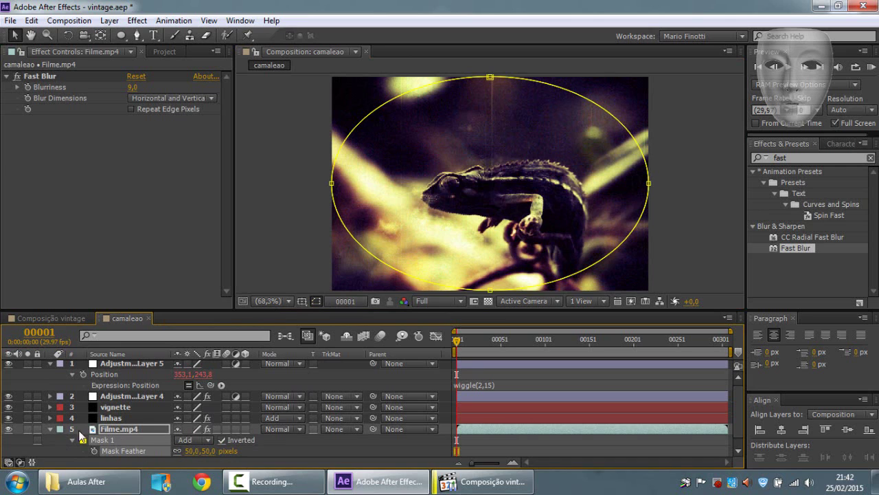
pyautogui.click(49, 429)
pyautogui.click(82, 450)
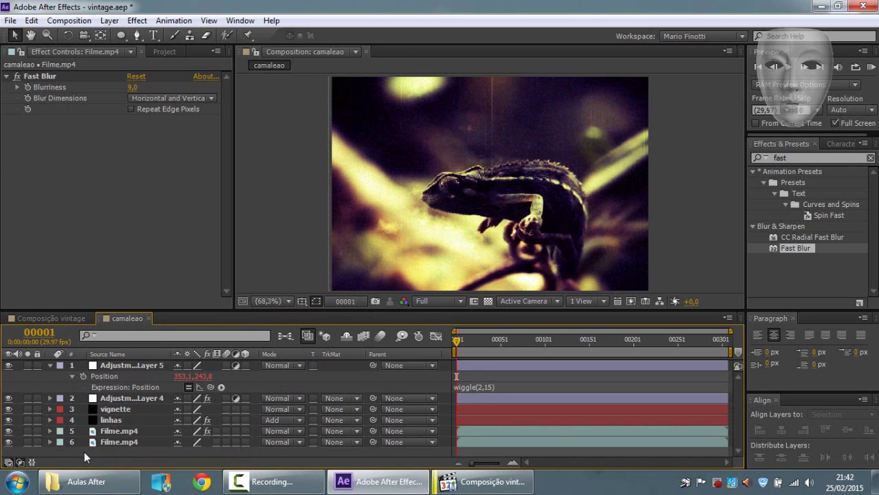
pyautogui.click(50, 365)
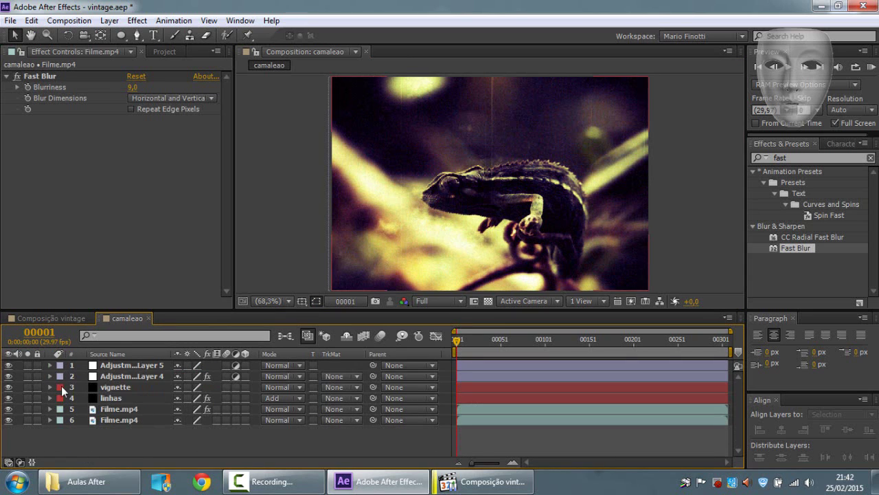
# Set Adjustment Layer 4's Curves to RGB and pull the midpoint down to darken midtones
pyautogui.click(127, 365)
pyautogui.click(127, 376)
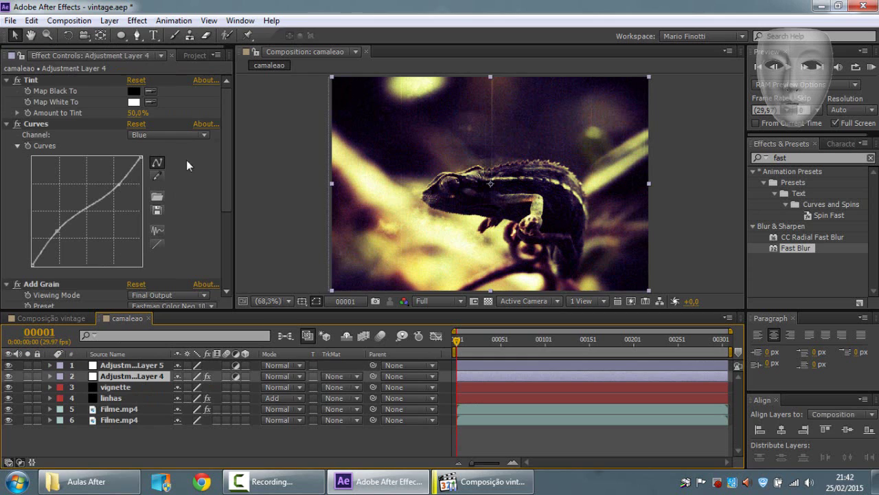
pyautogui.click(154, 133)
pyautogui.click(156, 145)
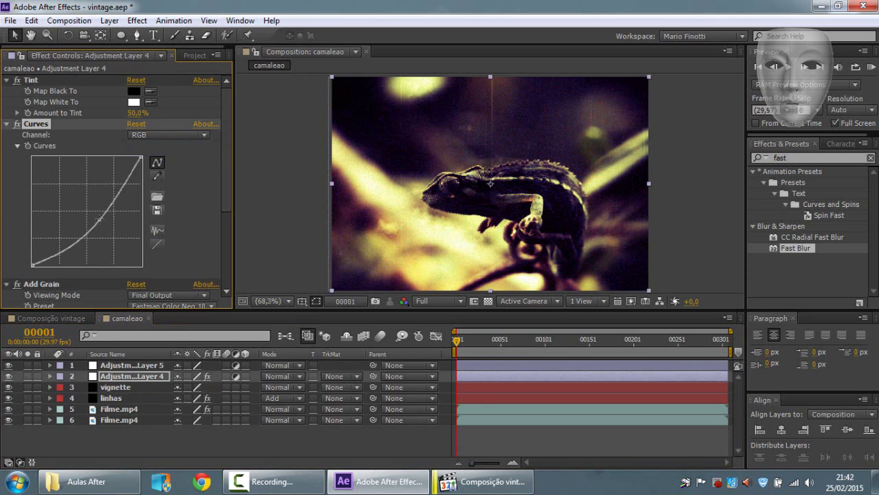
pyautogui.moveTo(99, 219); pyautogui.dragTo(94, 218)
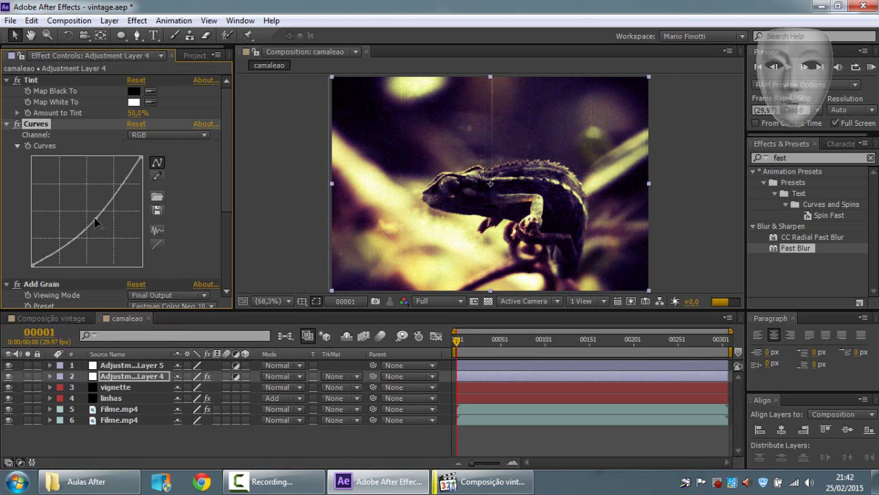
pyautogui.click(139, 447)
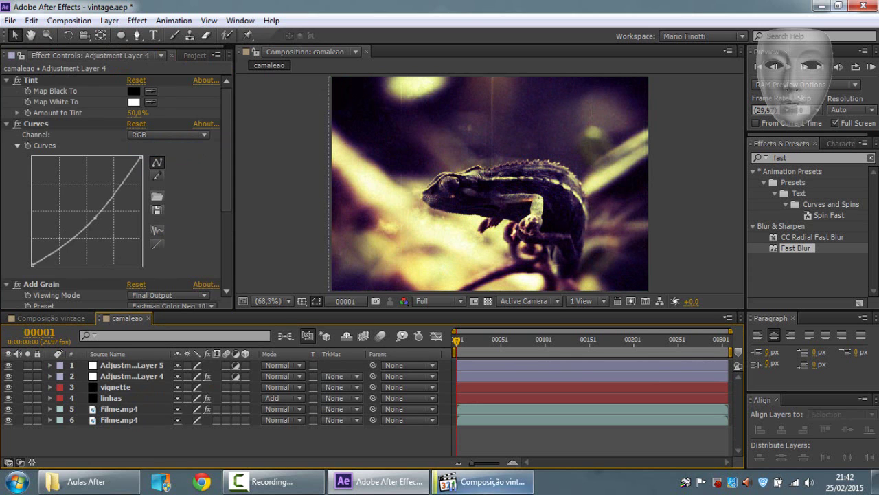
# Play the finished reference video for comparison, then select the linhas layer
pyautogui.click(501, 483)
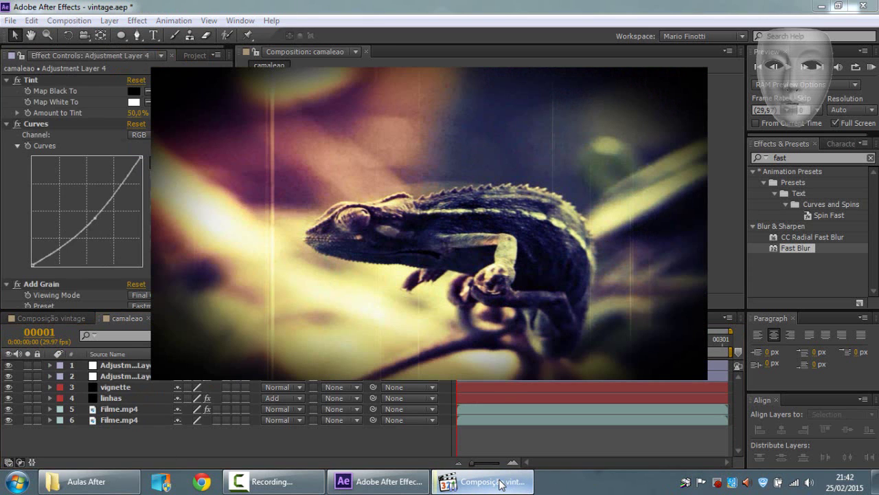
pyautogui.click(501, 261)
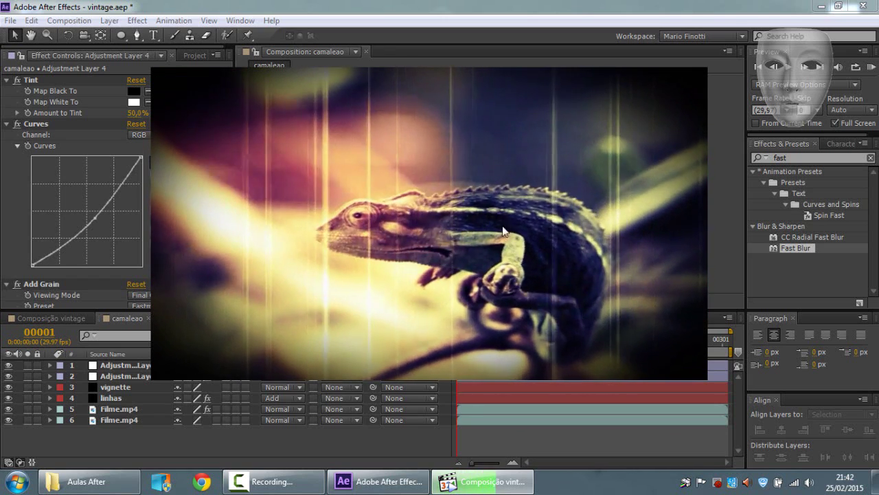
pyautogui.click(289, 259)
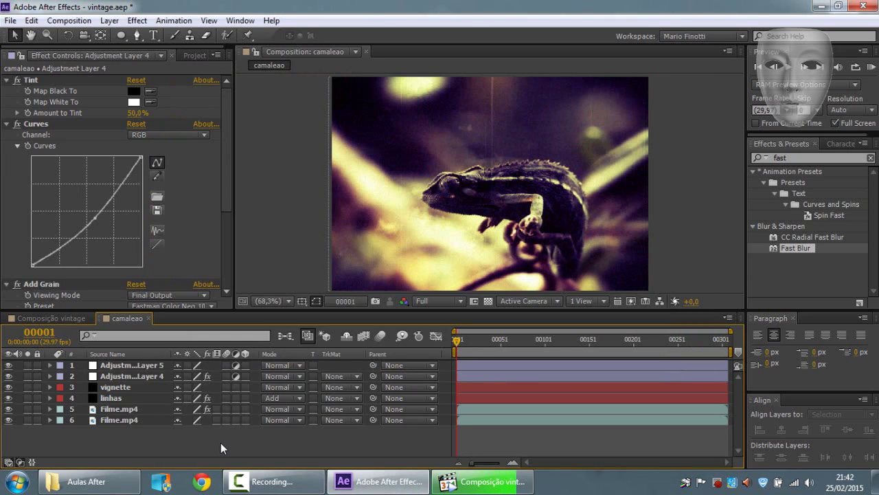
pyautogui.click(111, 398)
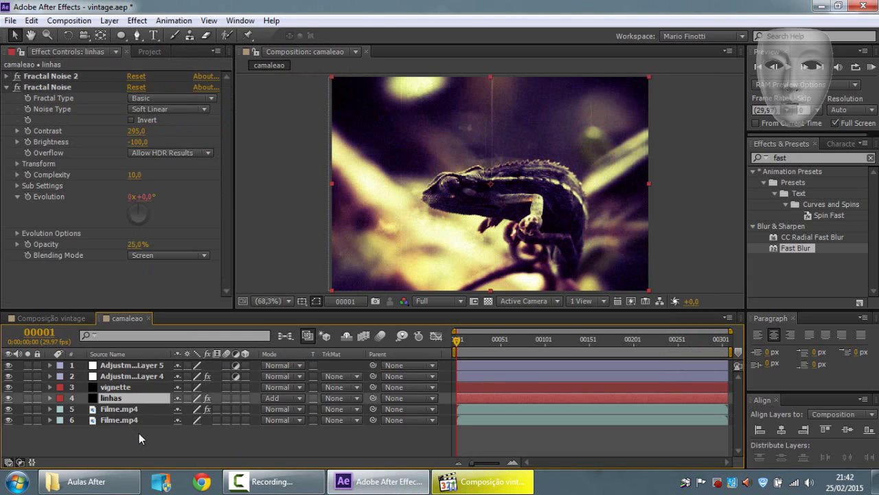
# Create a black solid named manchas and place it directly below linhas
pyautogui.hotkey('ctrl', 'y')
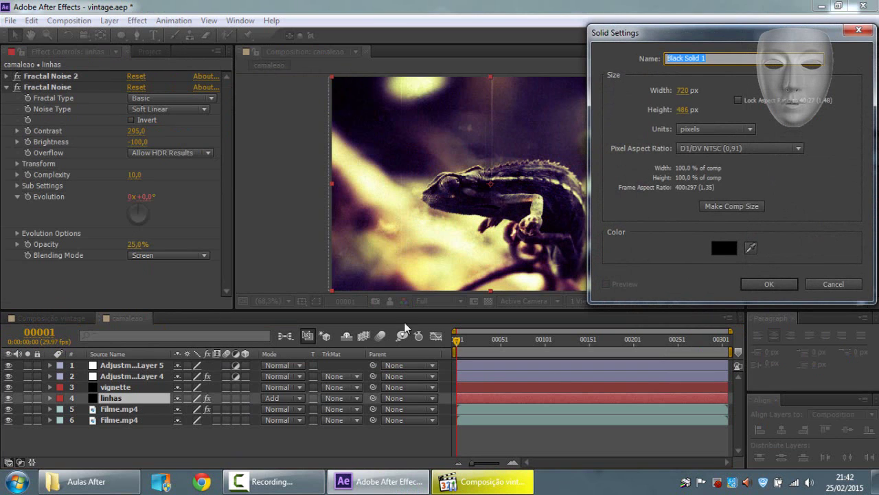
pyautogui.click(724, 248)
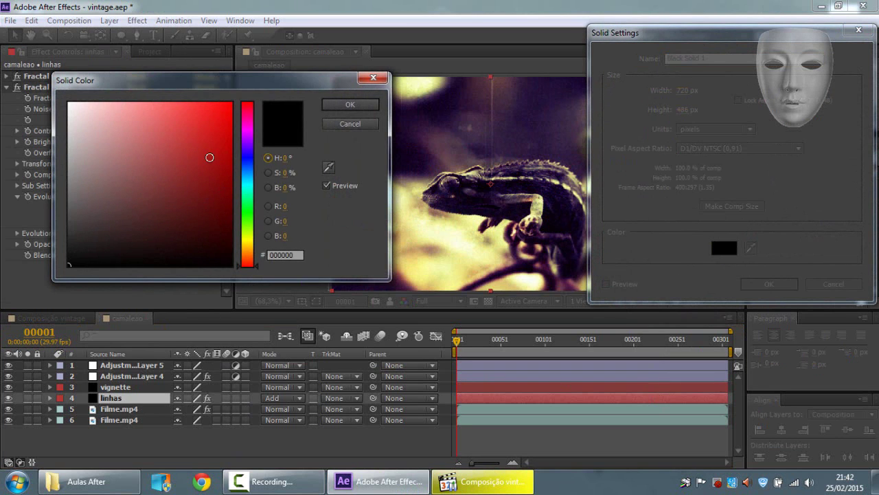
pyautogui.click(231, 104)
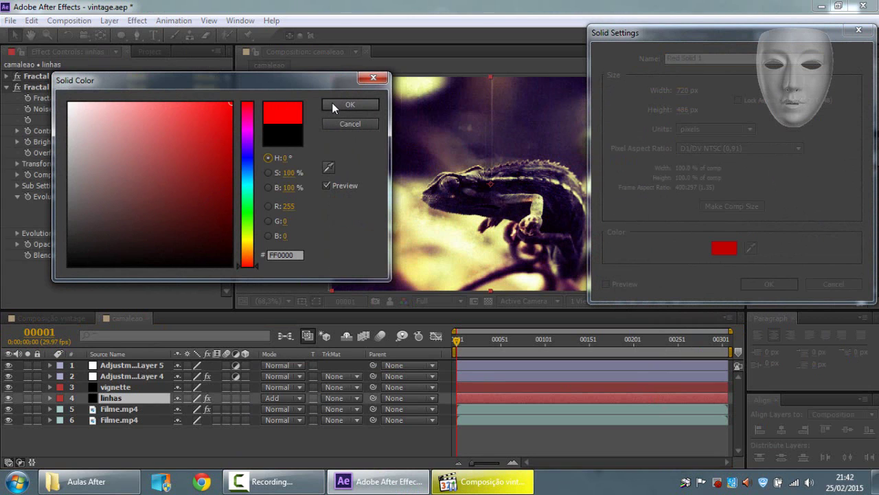
pyautogui.click(342, 125)
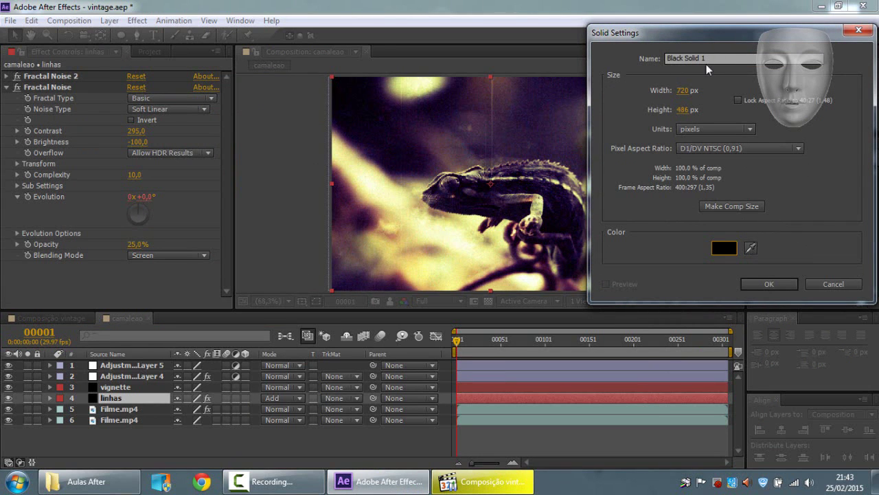
pyautogui.click(707, 62)
pyautogui.write('manchas')
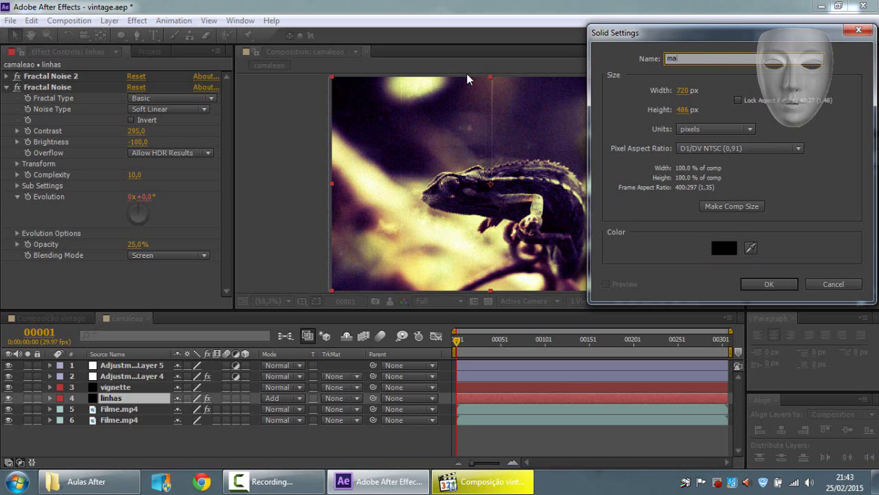
pyautogui.click(776, 287)
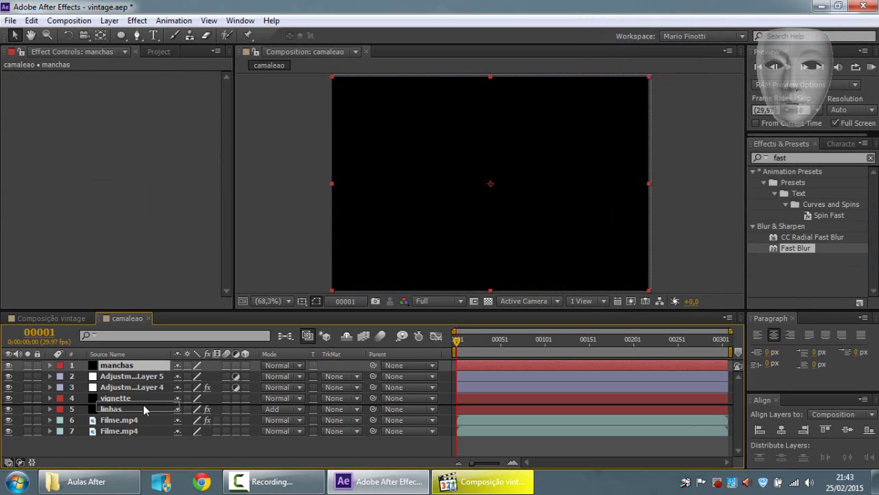
pyautogui.moveTo(143, 407); pyautogui.dragTo(146, 413)
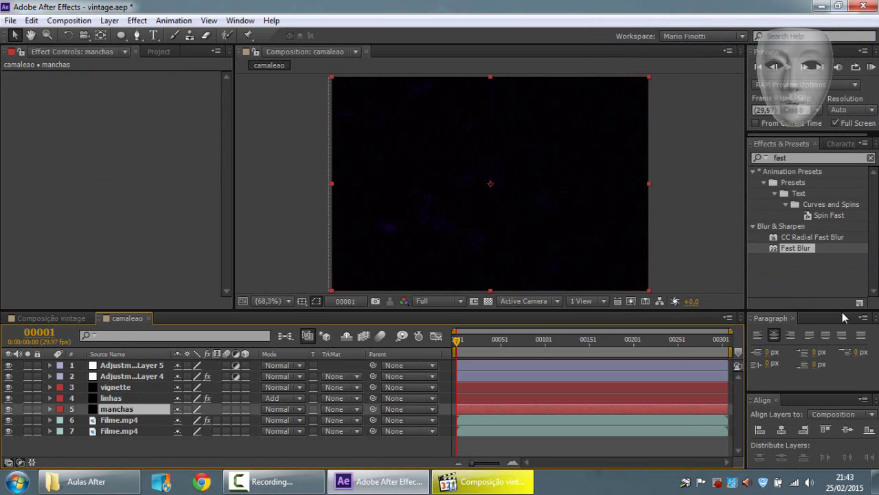
pyautogui.click(793, 158)
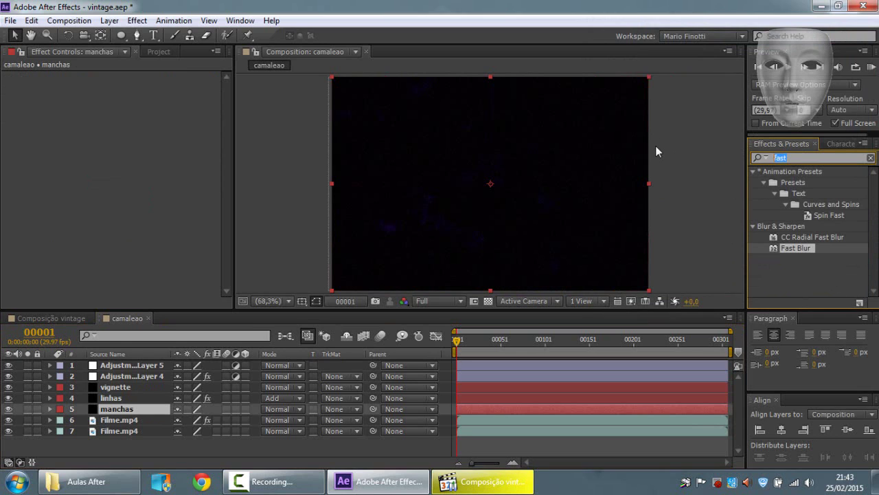
# Apply Fractal Noise to the manchas solid and set its Complexity to 1,0
pyautogui.write('fractal')
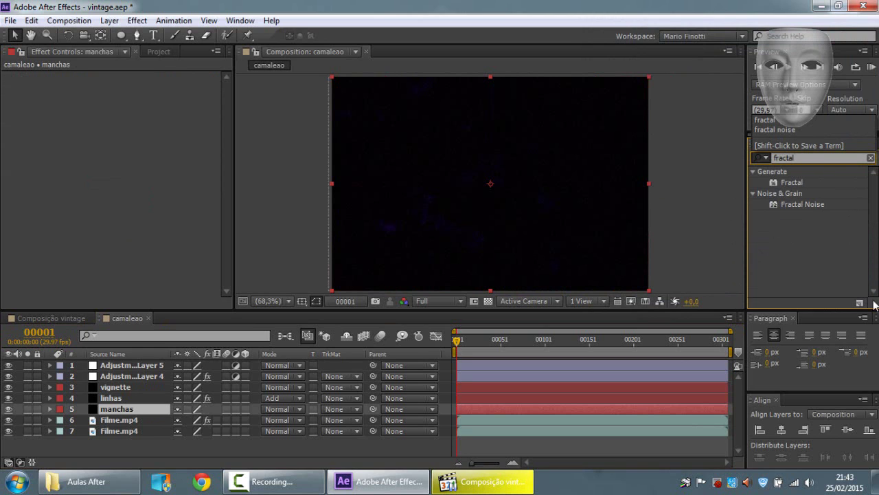
pyautogui.moveTo(791, 205)
pyautogui.mouseDown()
pyautogui.moveTo(93, 432)
pyautogui.moveTo(118, 410)
pyautogui.mouseUp()
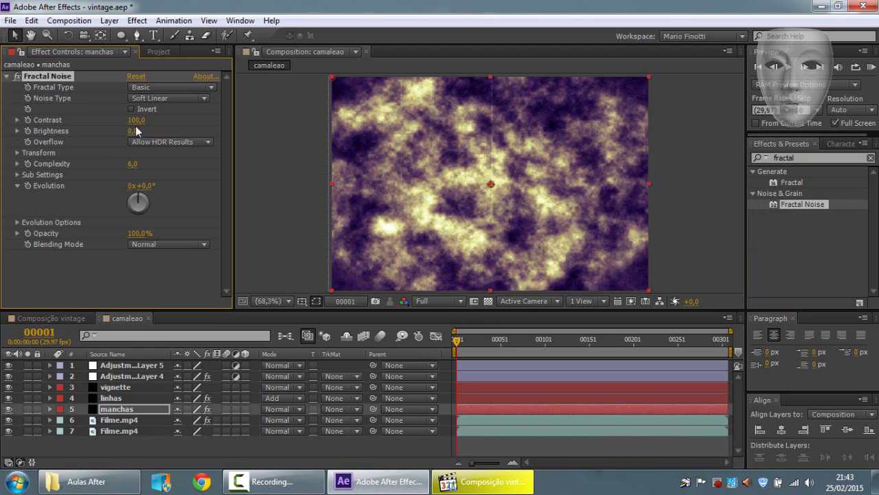
pyautogui.moveTo(131, 171); pyautogui.dragTo(31, 173)
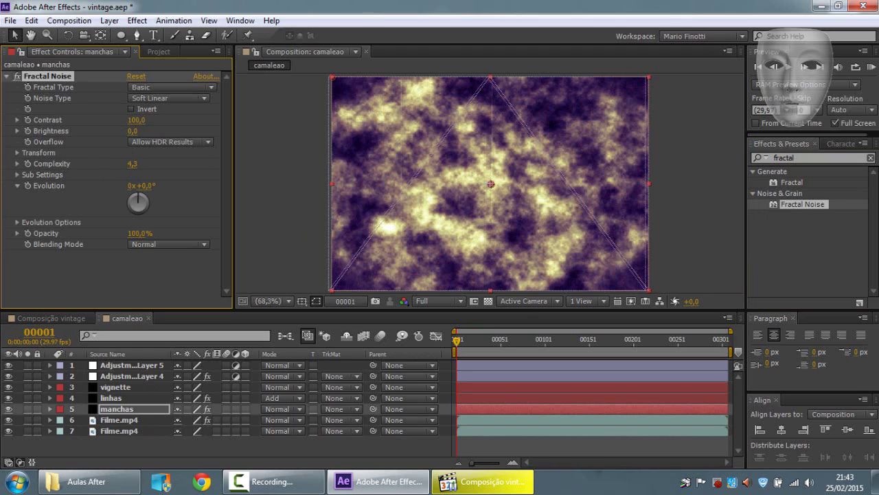
pyautogui.click(132, 165)
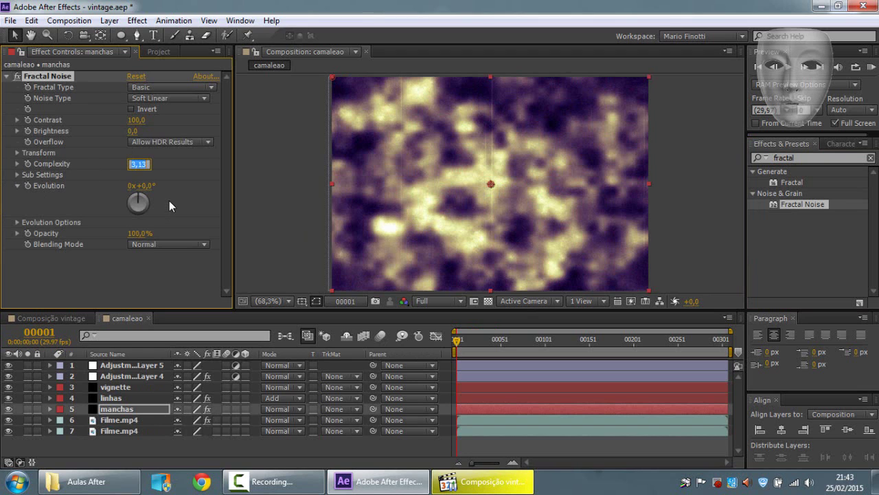
pyautogui.write('1')
pyautogui.press('Return')
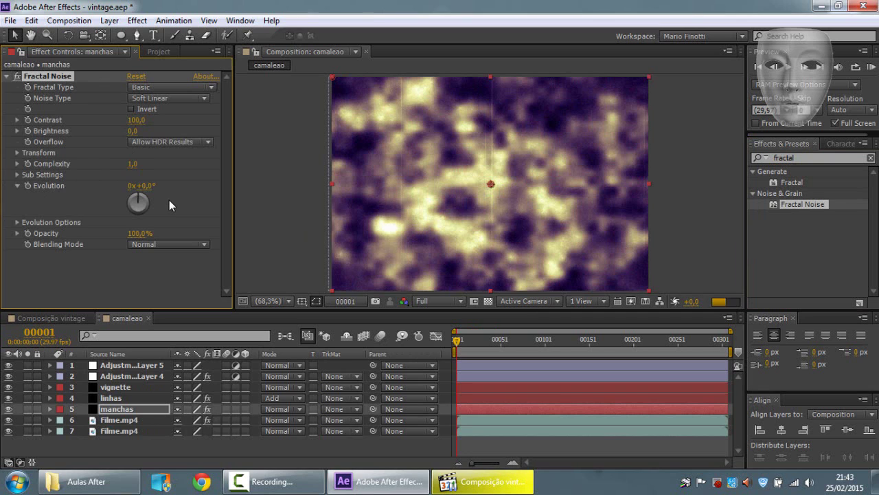
# Set the Fractal Noise to a uniform Scale of 358,7
pyautogui.click(17, 153)
pyautogui.click(28, 185)
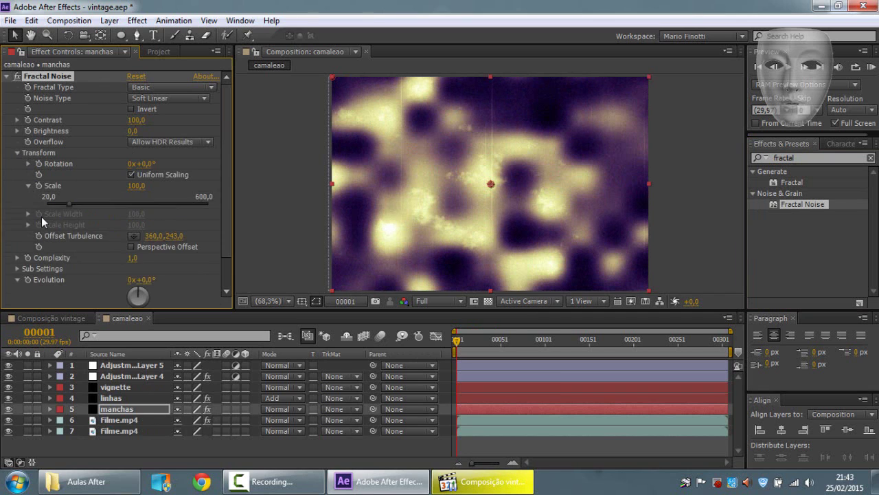
pyautogui.click(132, 174)
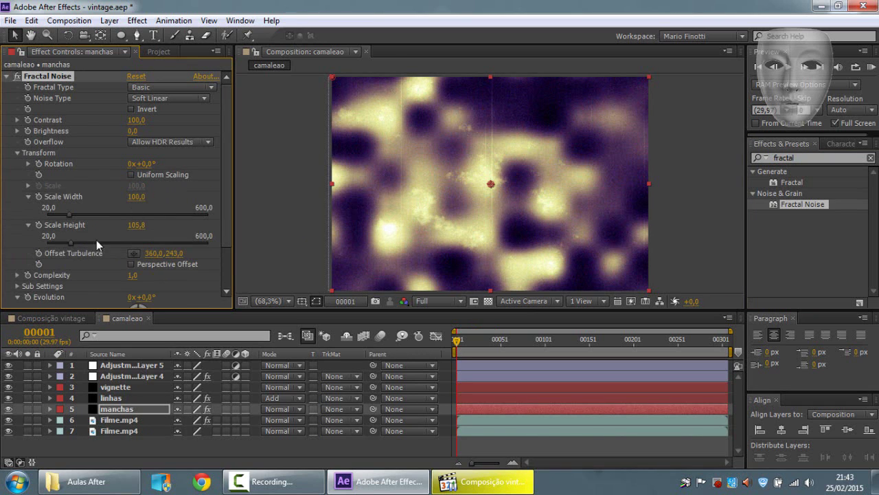
pyautogui.moveTo(97, 242); pyautogui.dragTo(177, 242)
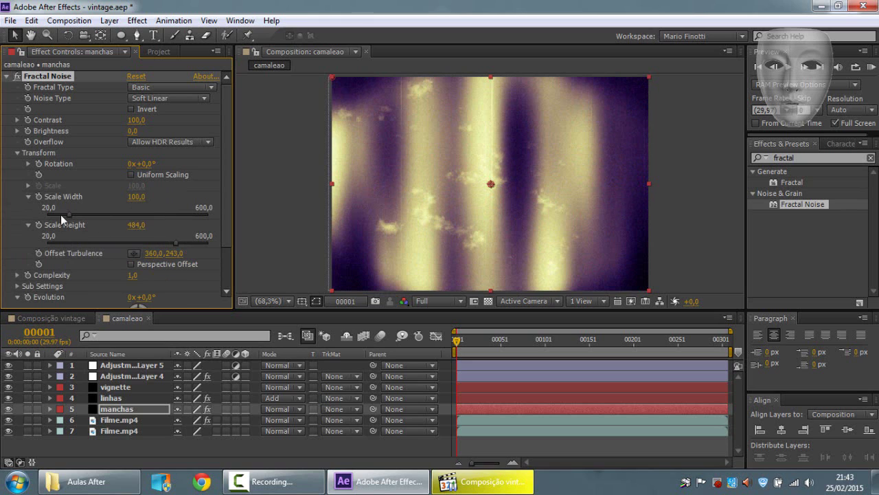
pyautogui.moveTo(66, 212)
pyautogui.mouseDown()
pyautogui.moveTo(40, 215)
pyautogui.moveTo(175, 211)
pyautogui.moveTo(164, 208)
pyautogui.mouseUp()
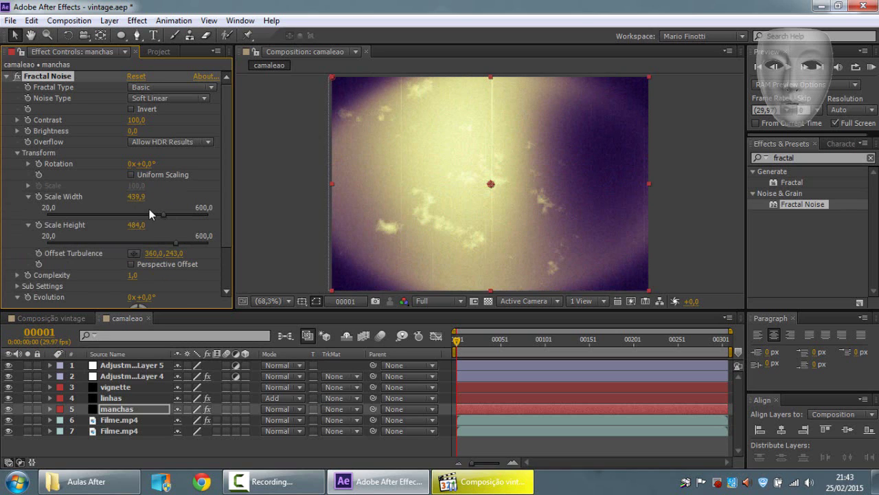
pyautogui.moveTo(149, 209); pyautogui.dragTo(140, 209)
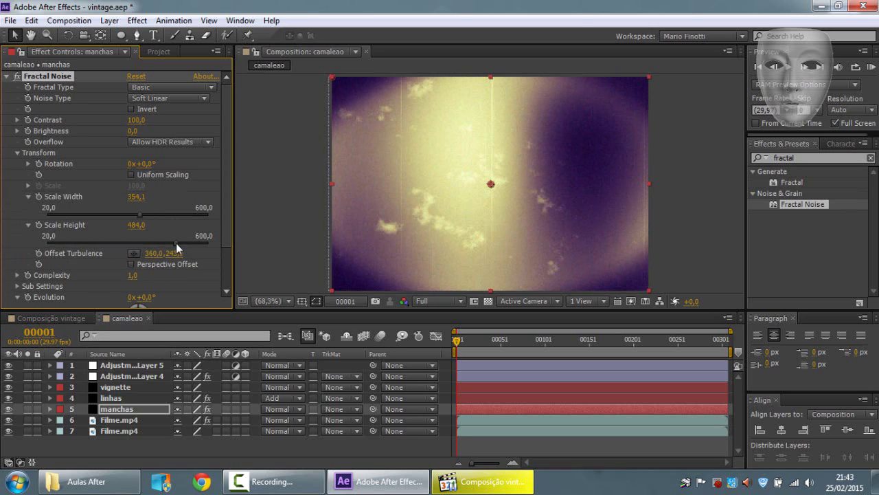
pyautogui.moveTo(177, 247); pyautogui.dragTo(147, 243)
pyautogui.click(131, 175)
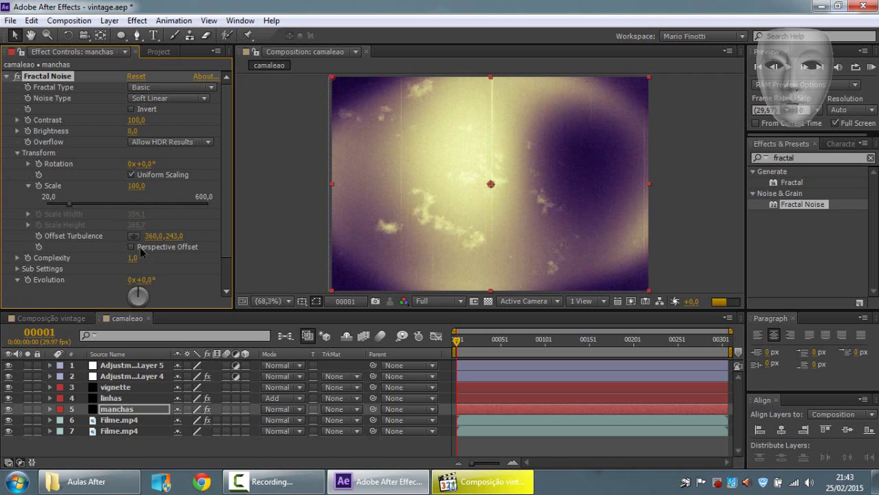
pyautogui.moveTo(68, 204); pyautogui.dragTo(141, 205)
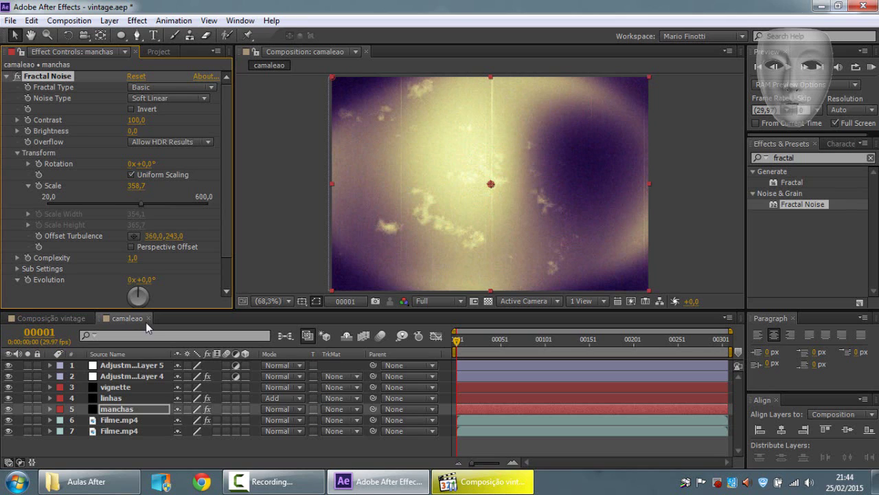
# Lower the Fractal Noise opacity to 50%
pyautogui.scroll(-1, 228, 237)
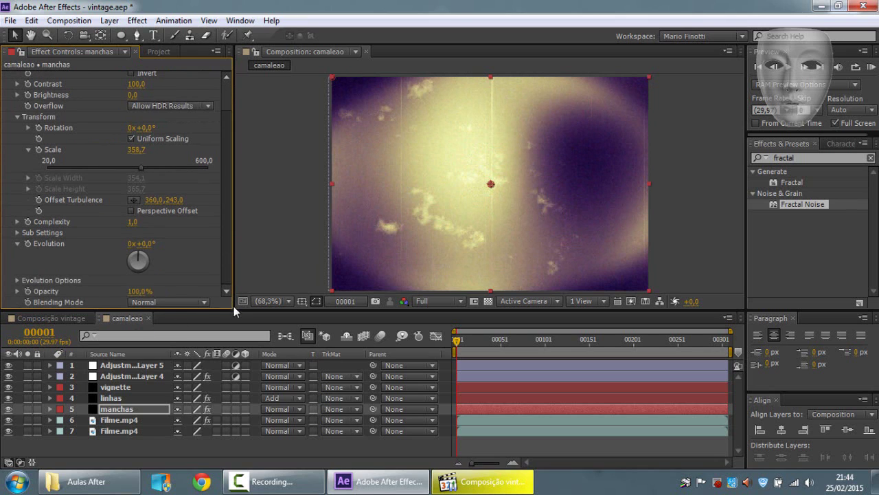
pyautogui.click(139, 291)
pyautogui.write('50')
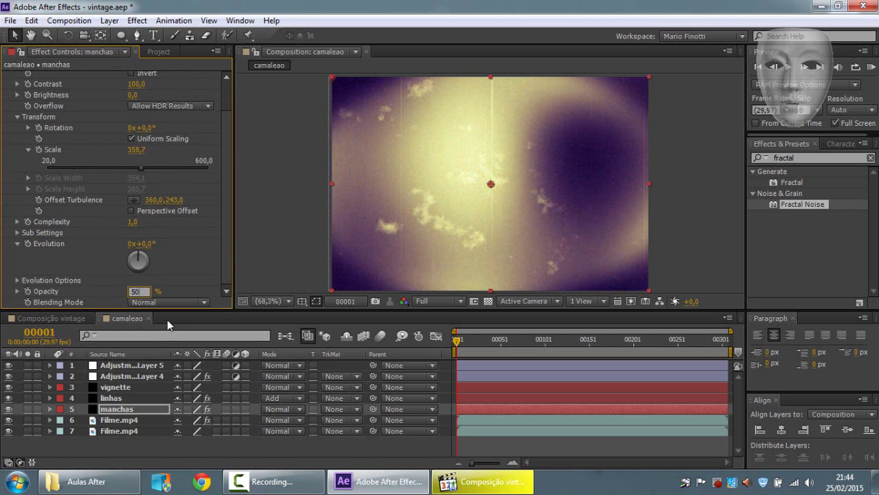
pyautogui.press('Return')
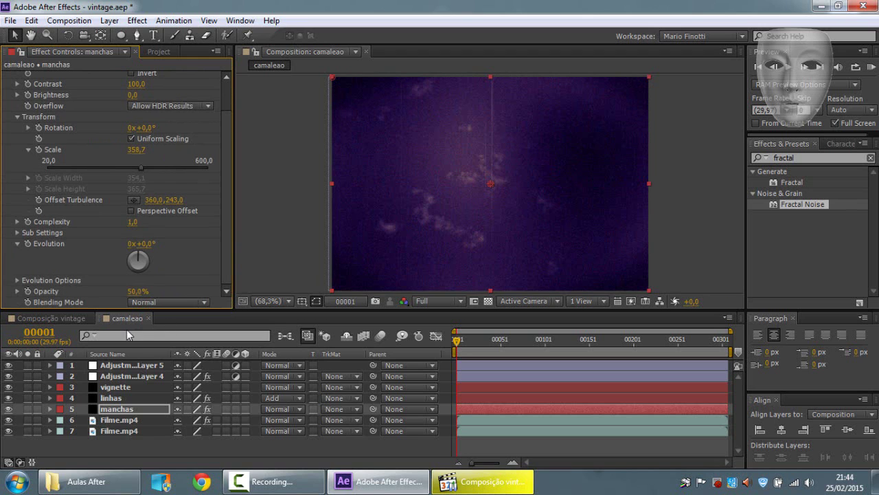
# Switch the manchas layer's blending mode to Add
pyautogui.click(285, 409)
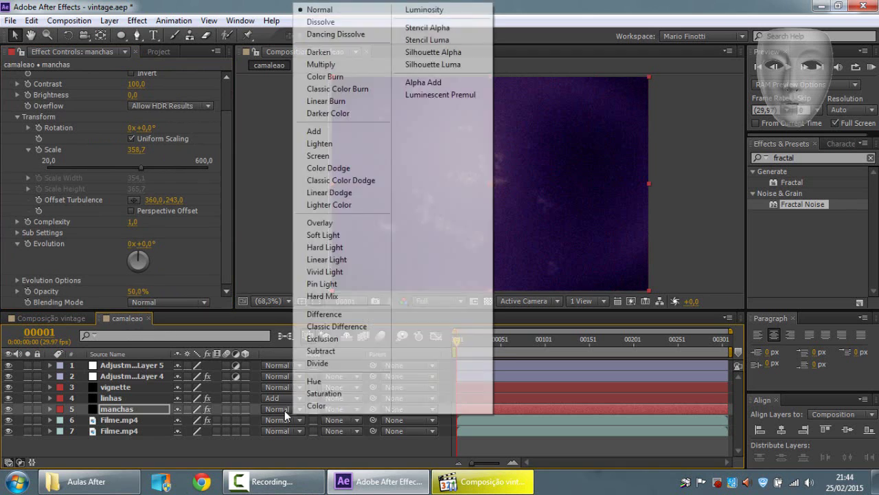
pyautogui.click(325, 134)
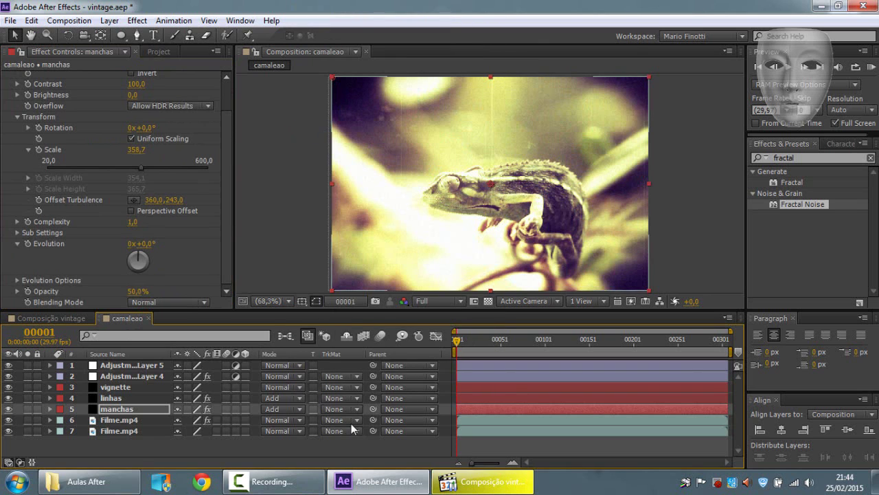
pyautogui.click(138, 444)
pyautogui.click(117, 411)
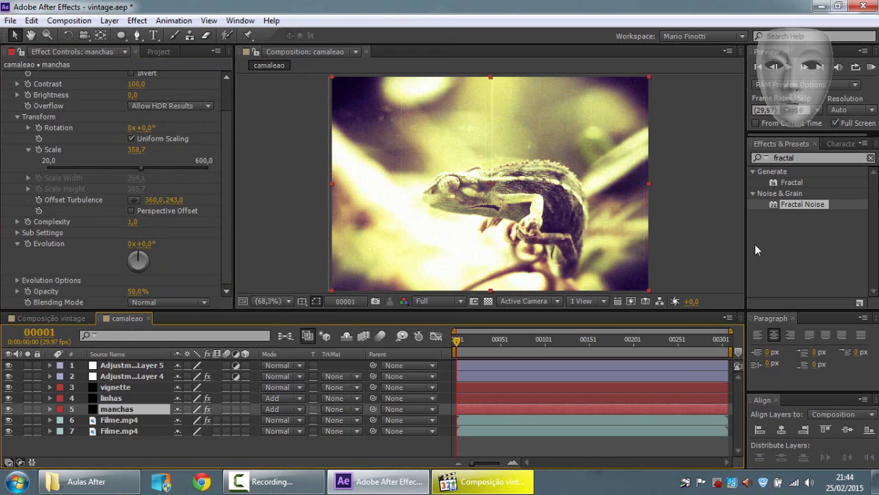
pyautogui.click(807, 158)
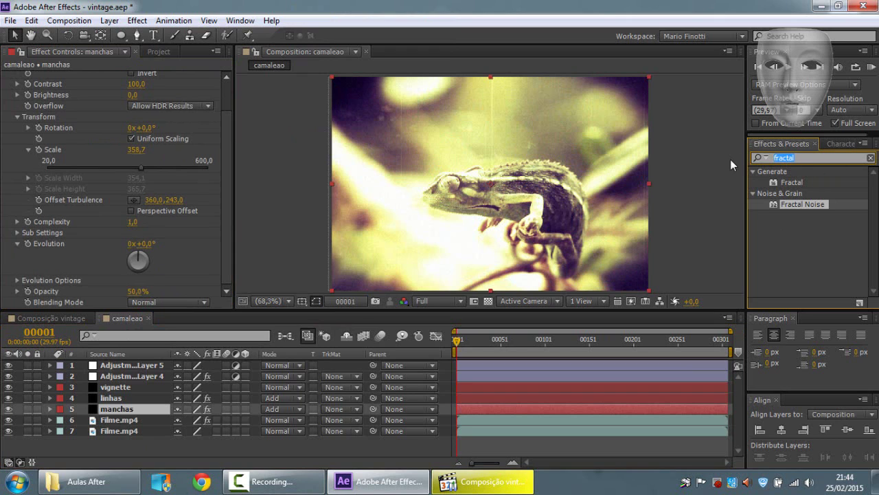
# Apply Hue/Saturation to manchas with Colorize on and colorize saturation 36
pyautogui.write('hue')
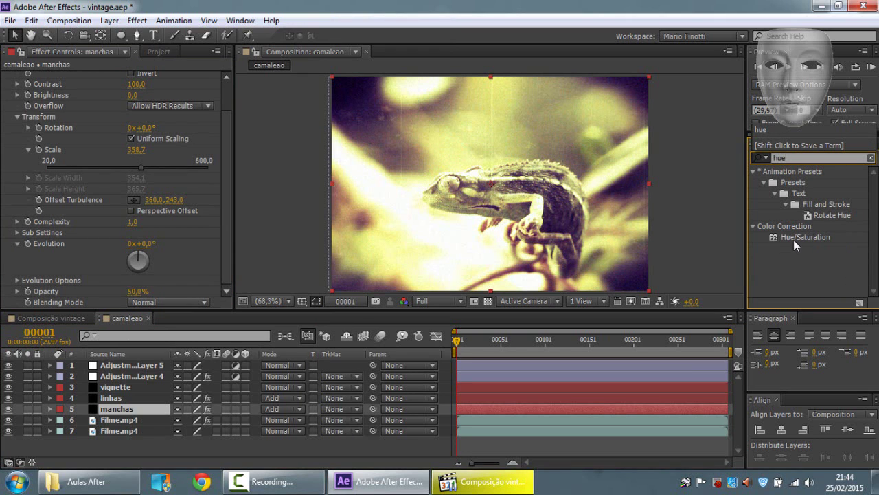
pyautogui.moveTo(794, 238); pyautogui.dragTo(123, 412)
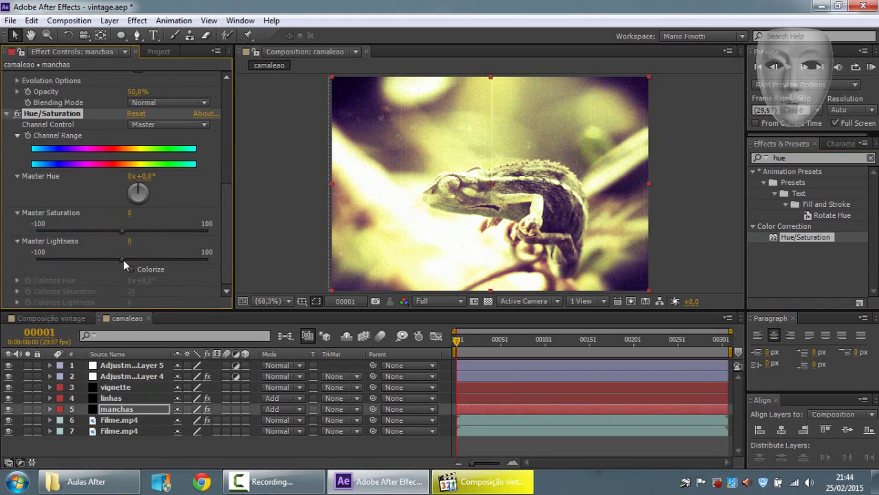
pyautogui.click(132, 269)
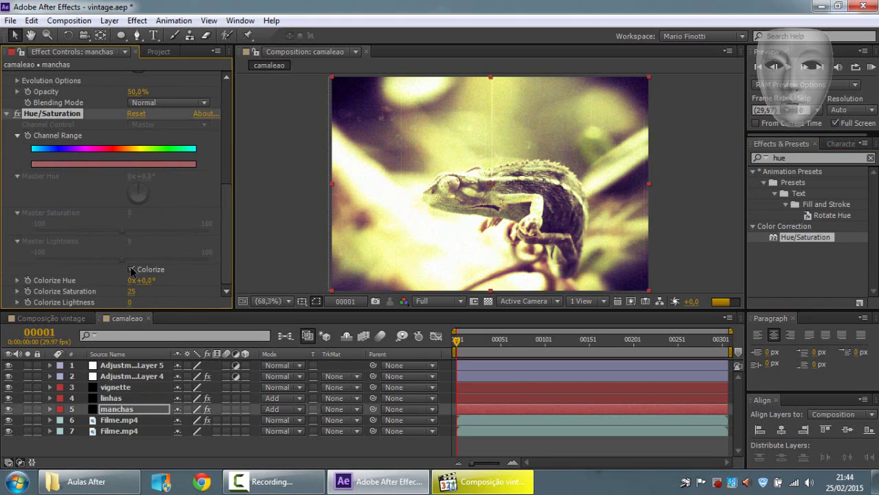
pyautogui.moveTo(128, 295); pyautogui.dragTo(149, 297)
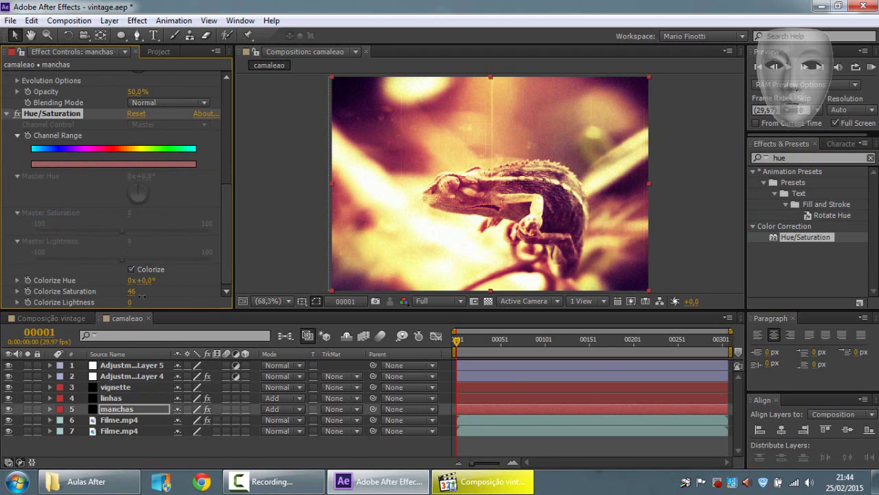
pyautogui.moveTo(142, 296); pyautogui.dragTo(142, 296)
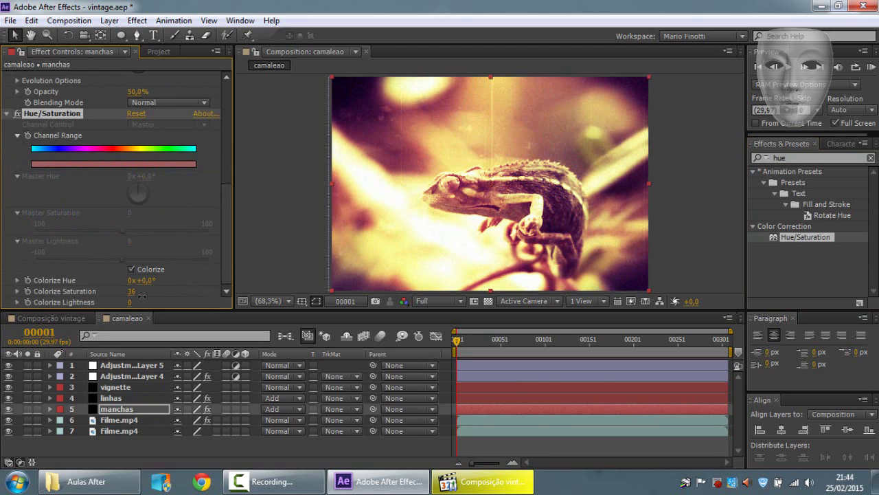
# Change the manchas blend mode to Screen and collapse the Hue/Saturation settings
pyautogui.click(275, 410)
pyautogui.click(338, 157)
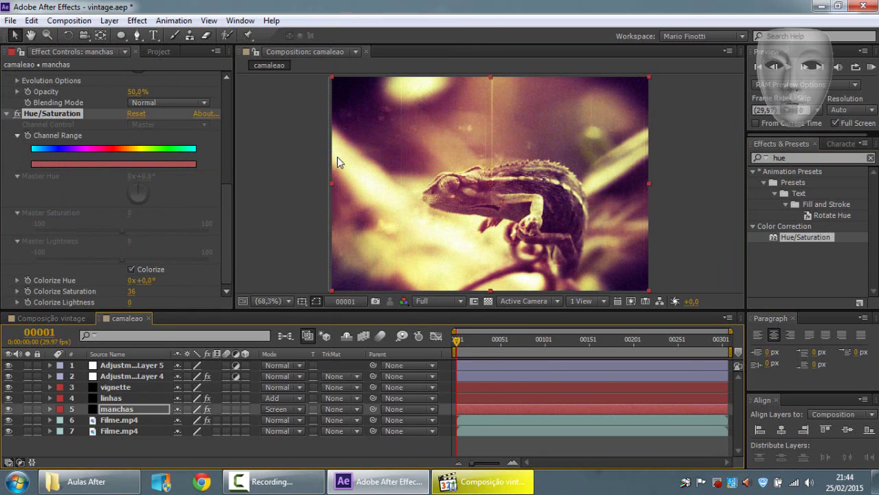
pyautogui.click(137, 449)
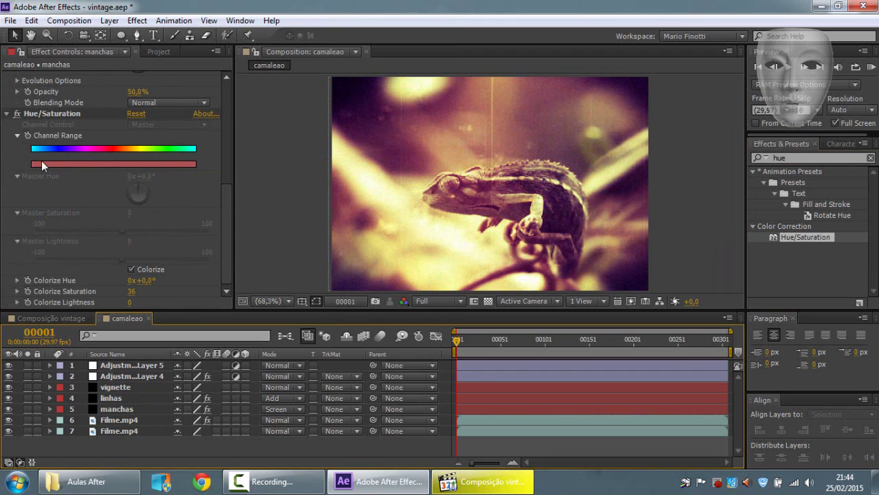
pyautogui.click(118, 410)
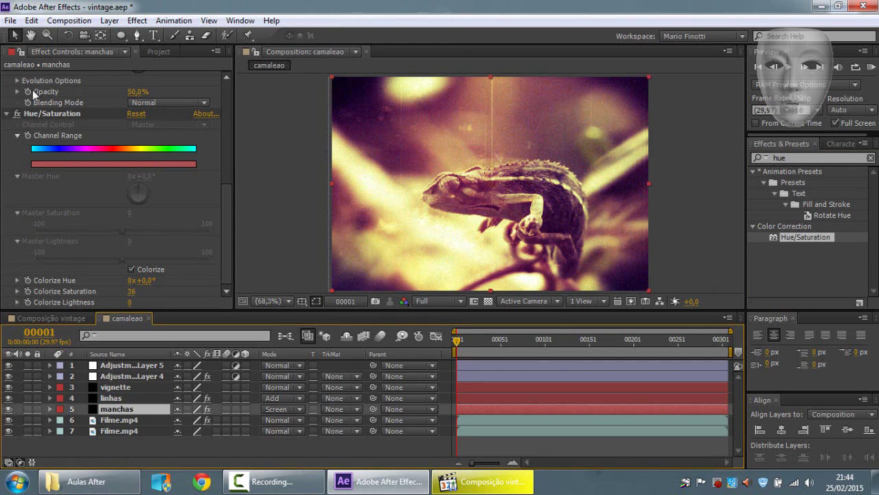
pyautogui.click(7, 113)
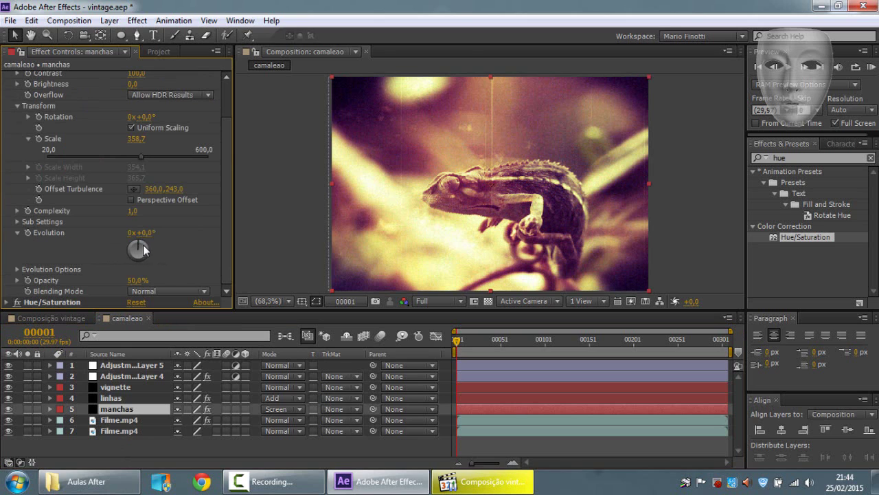
# Drive the Fractal Noise Evolution with a time*200 expression
pyautogui.moveTo(143, 249); pyautogui.dragTo(152, 252)
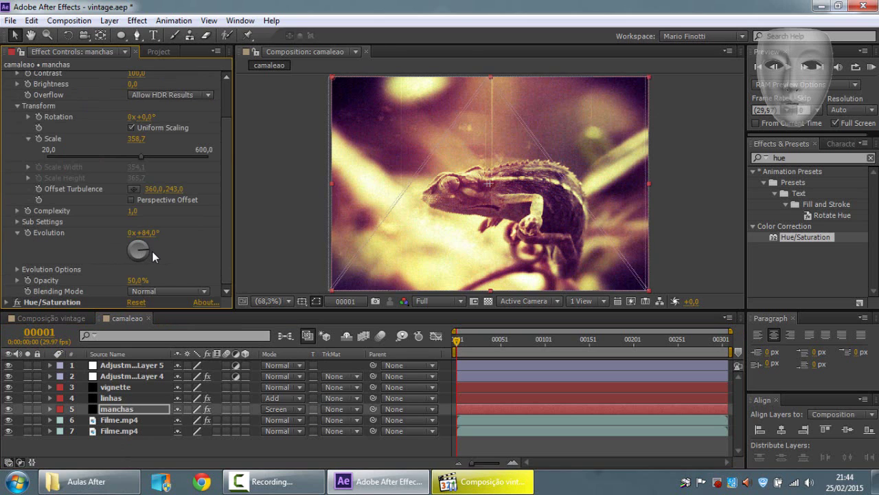
pyautogui.keyDown('alt'); pyautogui.click(27, 232); pyautogui.keyUp('alt')
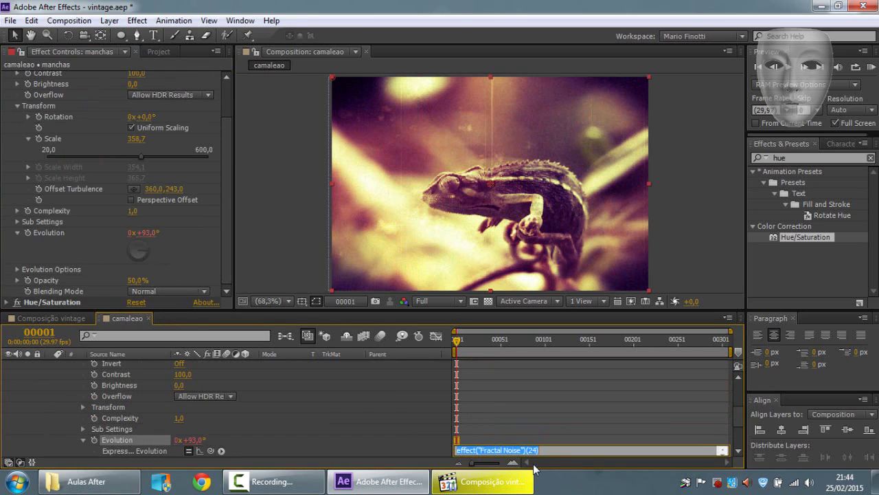
pyautogui.write('time*')
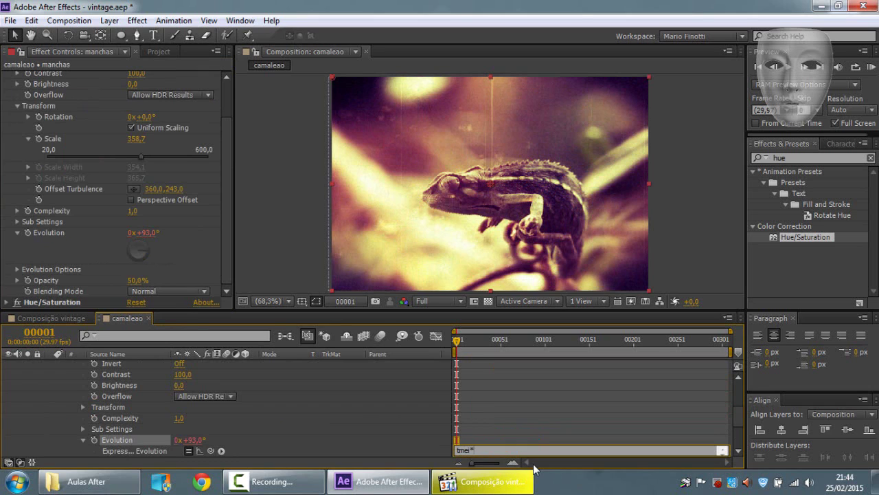
pyautogui.write('00')
pyautogui.write('time')
pyautogui.click(63, 406)
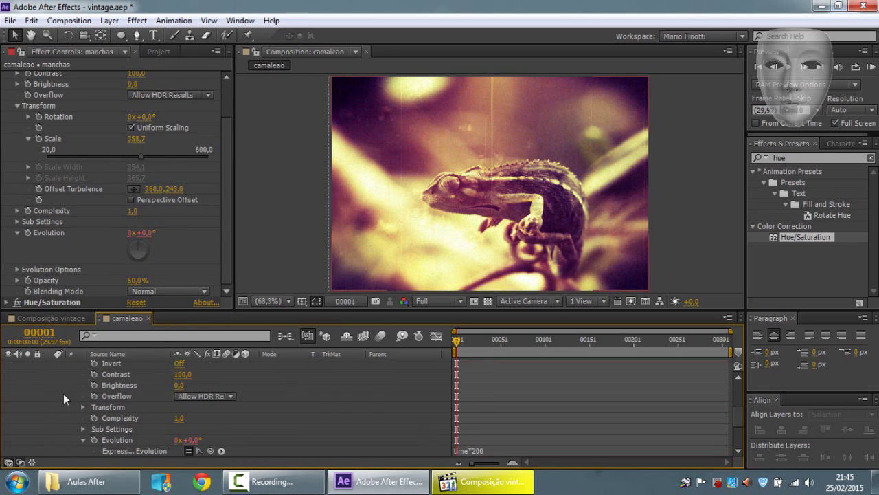
# Collapse manchas and preview the evolving blotches by playing and scrubbing the timeline
pyautogui.scroll(5, 63, 397)
pyautogui.click(49, 409)
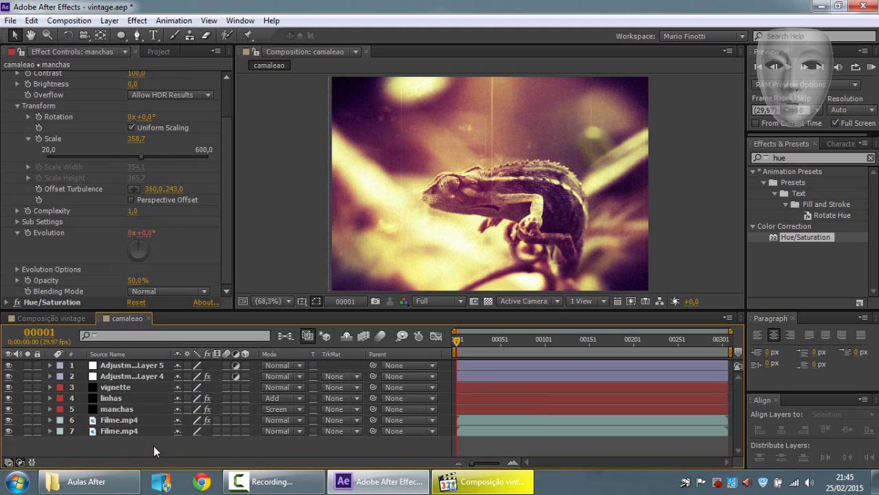
pyautogui.press('space')
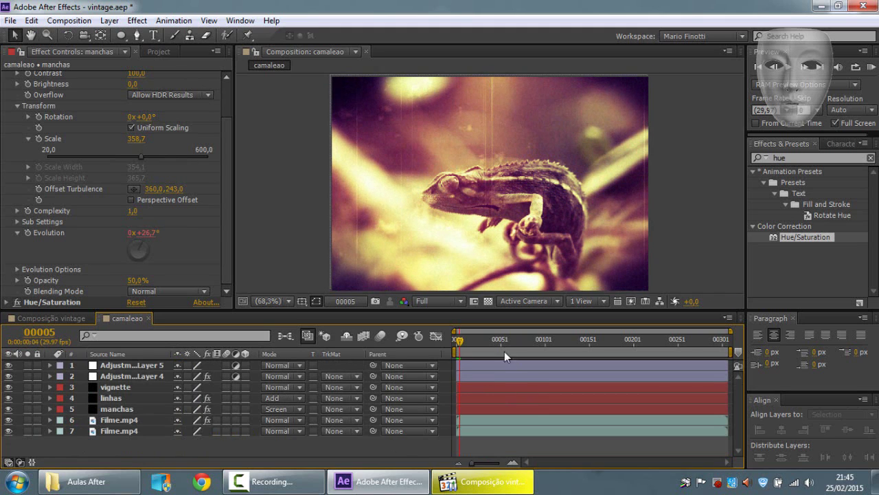
pyautogui.moveTo(459, 340); pyautogui.dragTo(638, 335)
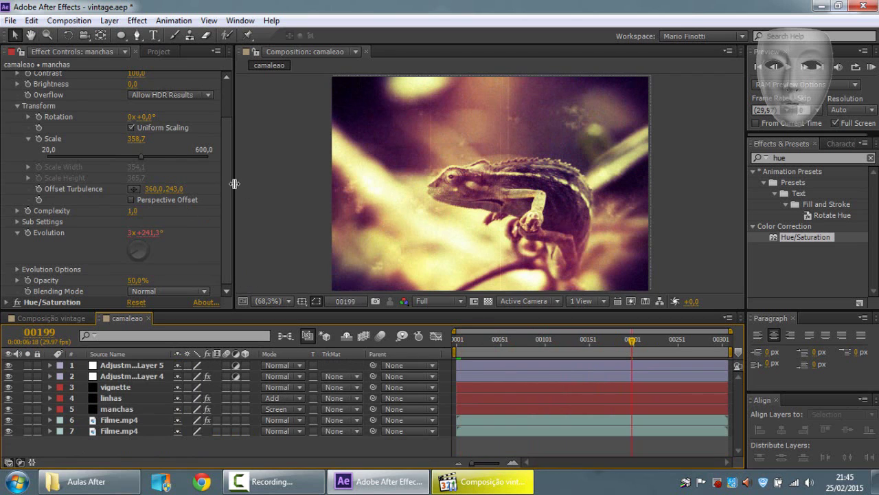
pyautogui.scroll(2, 228, 161)
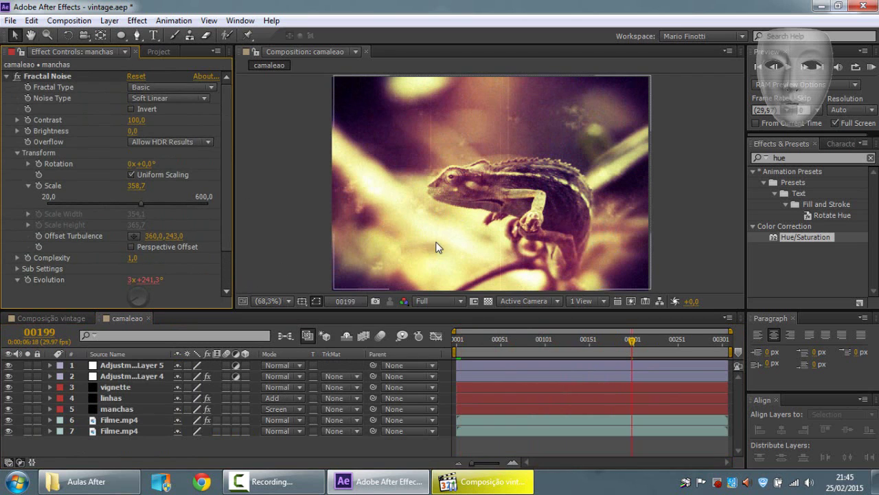
# Set the Fractal Noise Contrast to 119 and Brightness to -20
pyautogui.moveTo(135, 122); pyautogui.dragTo(73, 110)
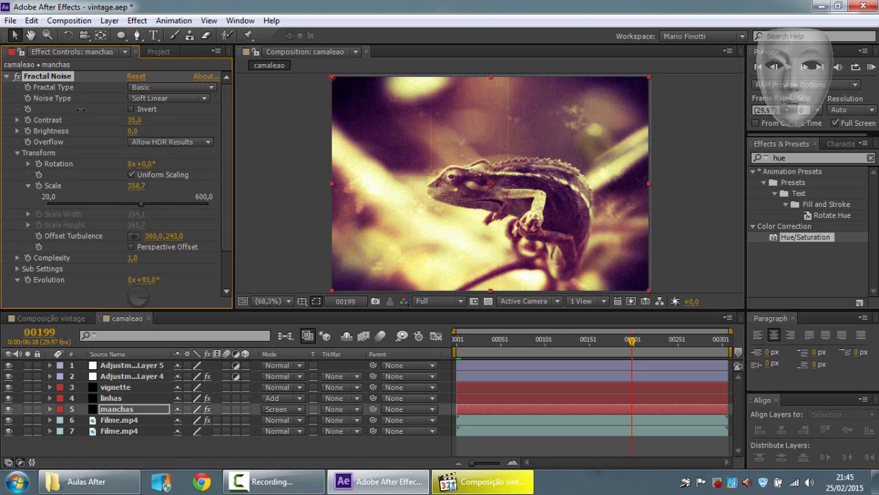
pyautogui.moveTo(132, 131)
pyautogui.mouseDown()
pyautogui.moveTo(121, 128)
pyautogui.moveTo(190, 125)
pyautogui.mouseUp()
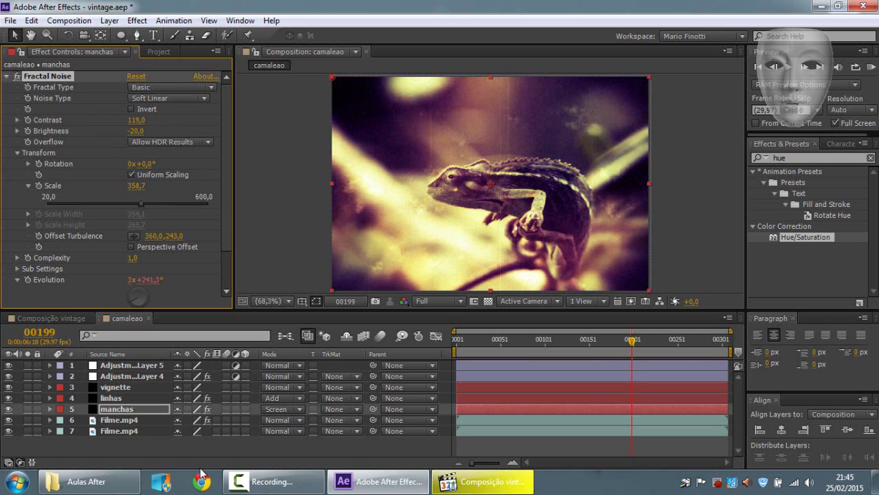
pyautogui.click(179, 440)
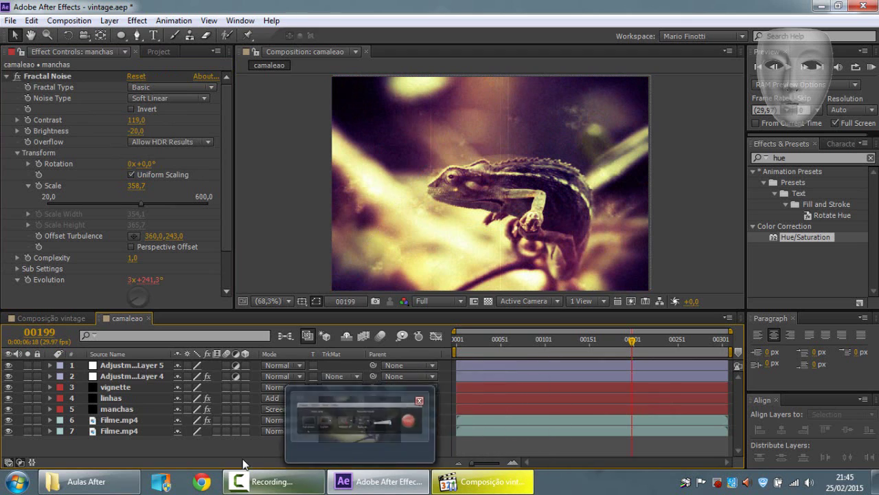
# Save the project and play a full-screen RAM preview of the composition
pyautogui.hotkey('ctrl', 's')
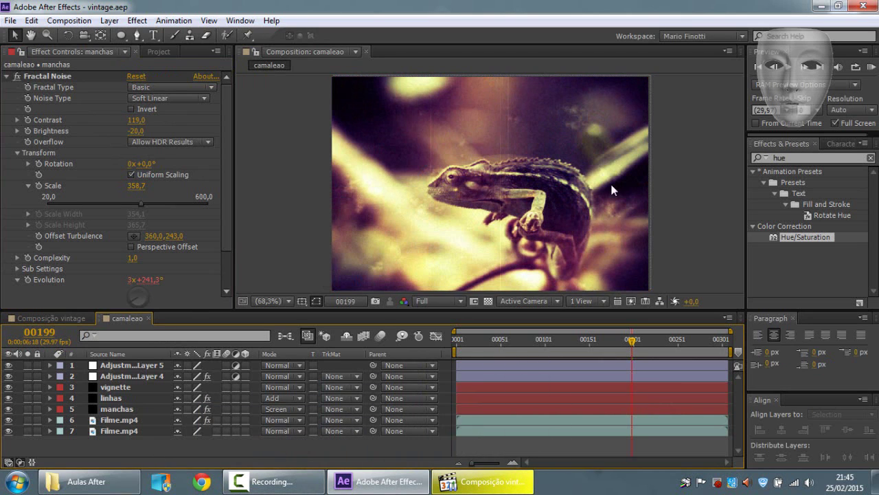
pyautogui.click(680, 208)
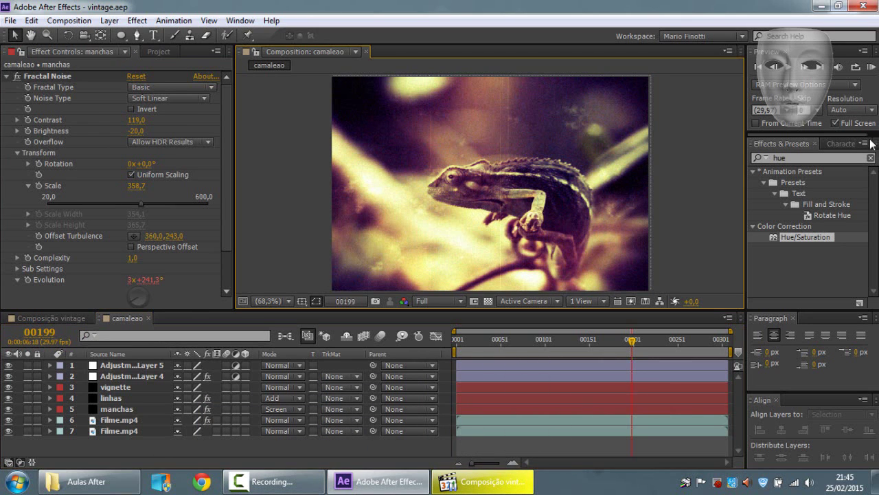
pyautogui.click(872, 69)
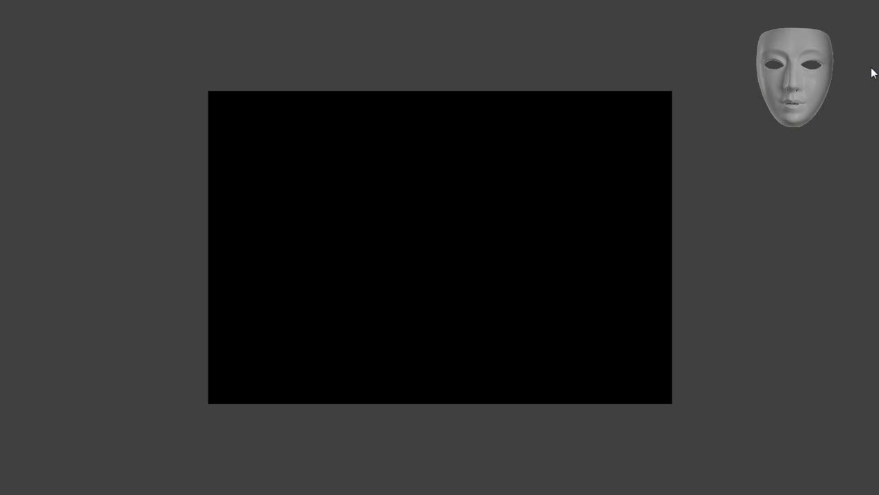
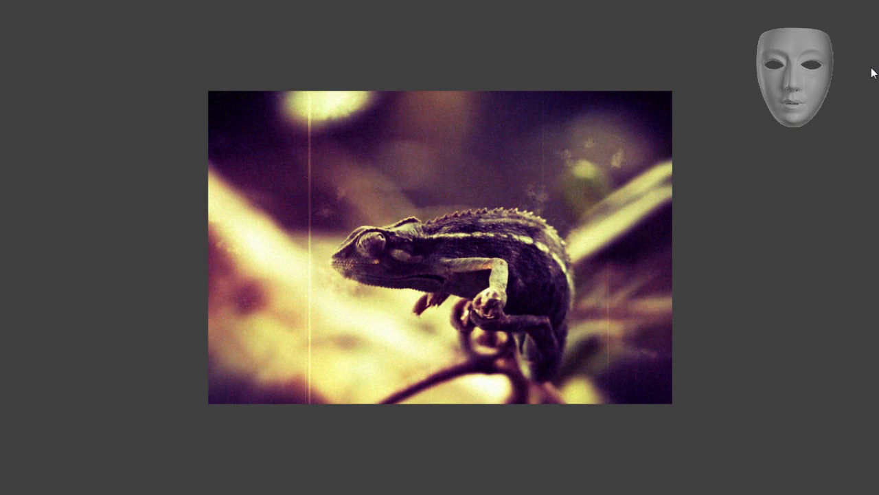
# Play back the rendered clip in the video player, then close the player
pyautogui.click(873, 73)
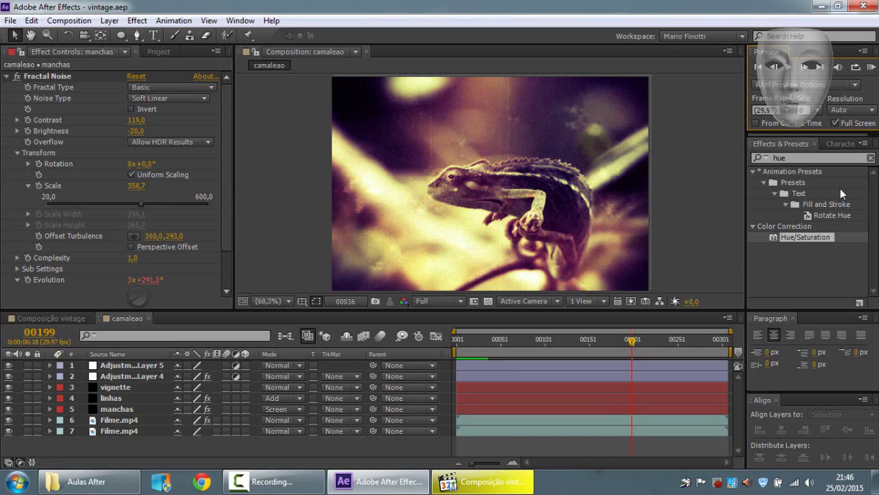
pyautogui.click(483, 481)
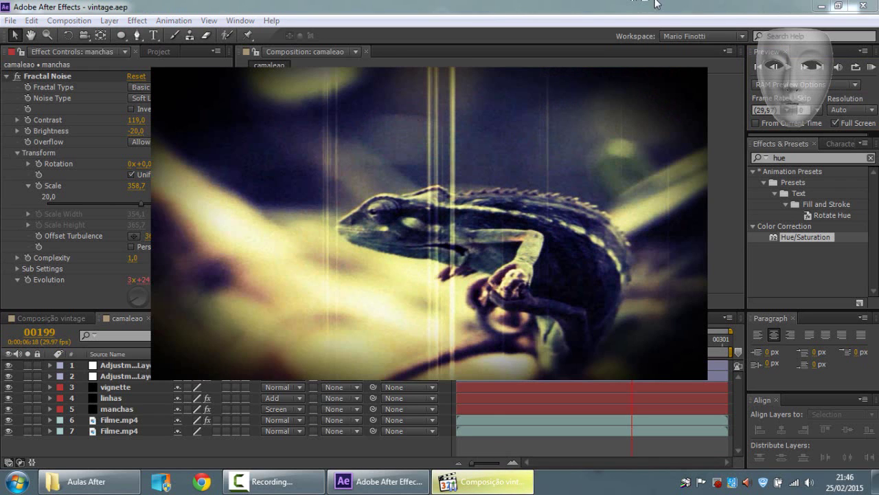
pyautogui.click(653, 147)
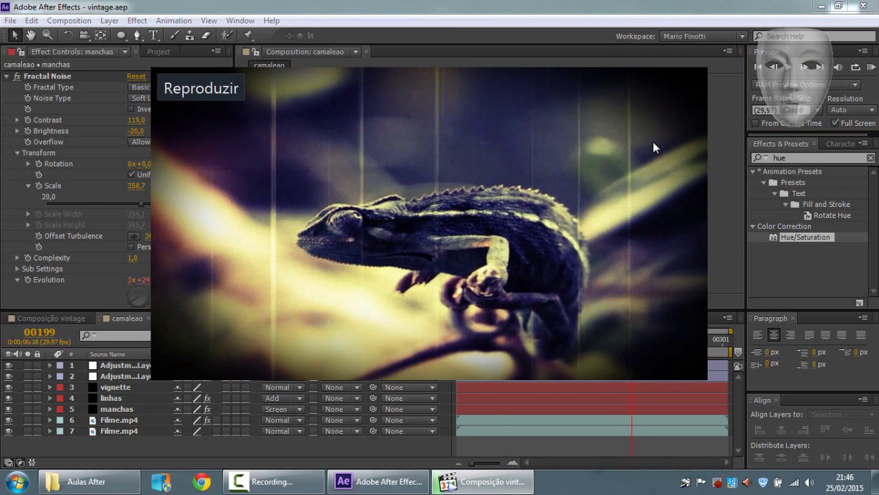
pyautogui.click(636, 138)
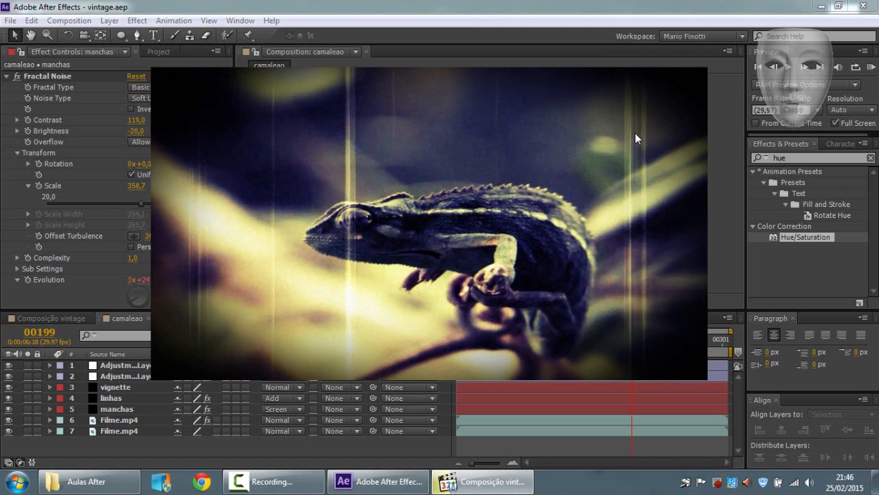
pyautogui.press('super')
pyautogui.press('super')
pyautogui.click(629, 123)
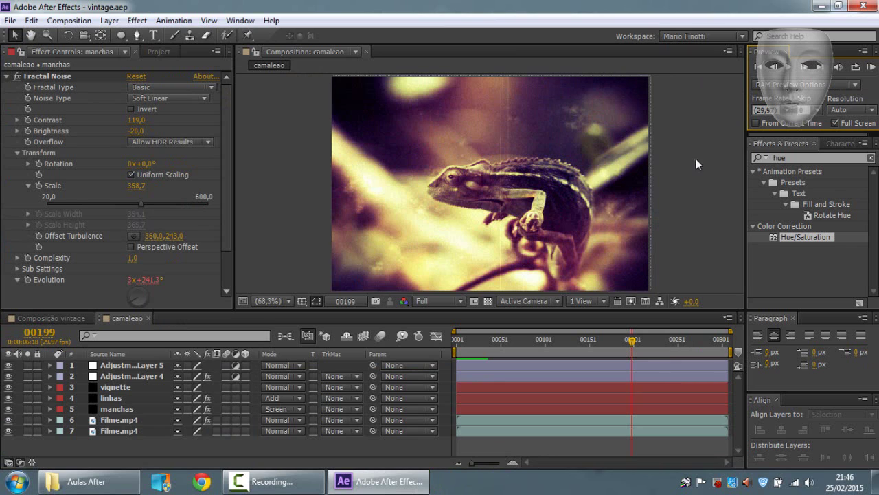
# Move the composition to frame 00192 and toggle the lower Filme.mp4 layer's visibility
pyautogui.click(696, 160)
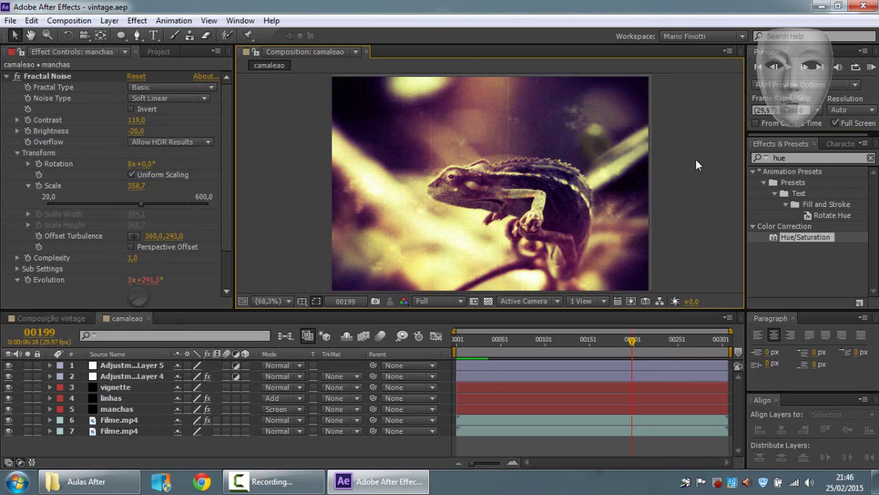
pyautogui.press('pageup')
pyautogui.moveTo(500, 346); pyautogui.dragTo(626, 341)
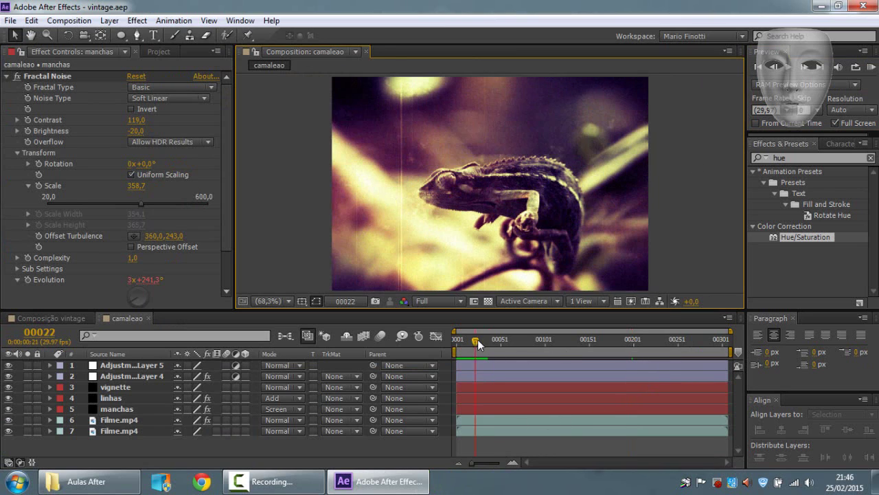
pyautogui.click(8, 431)
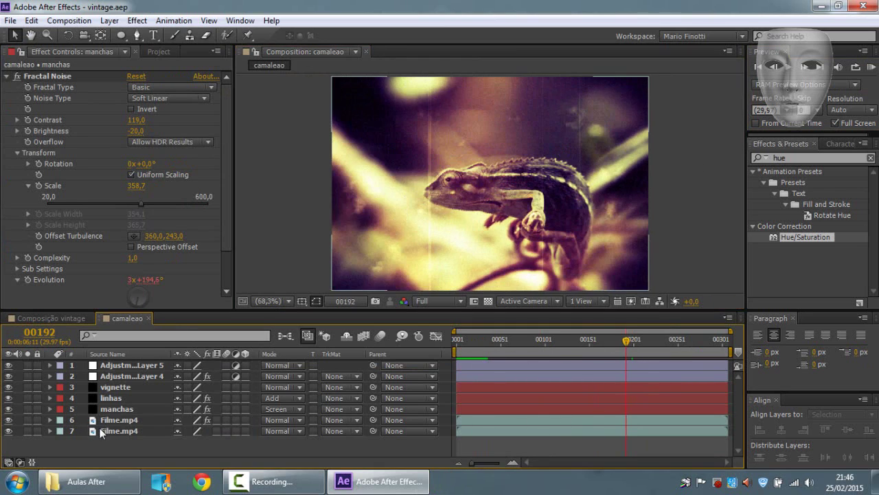
# Pre-compose both Filme.mp4 layers into a composition named 'filme]' and open it
pyautogui.click(119, 419)
pyautogui.keyDown('shift'); pyautogui.click(119, 431); pyautogui.keyUp('shift')
pyautogui.moveTo(272, 481)
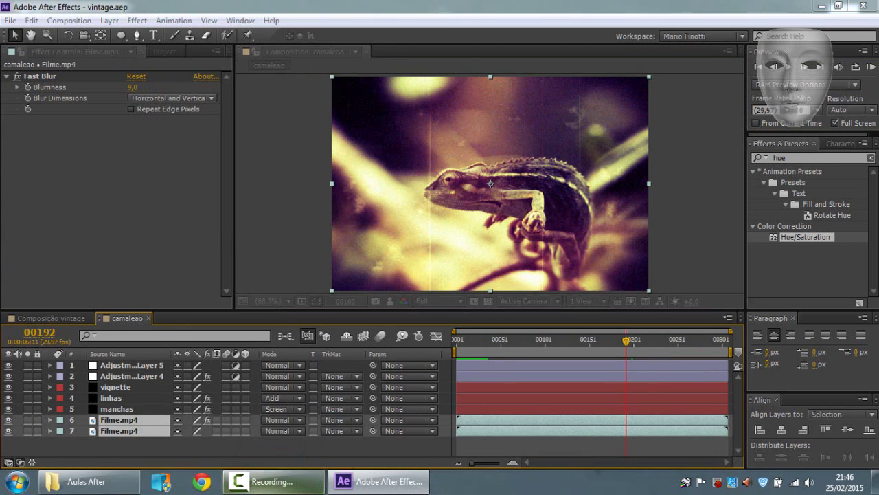
pyautogui.hotkey('ctrl', 'shift', 'c')
pyautogui.write('filme')
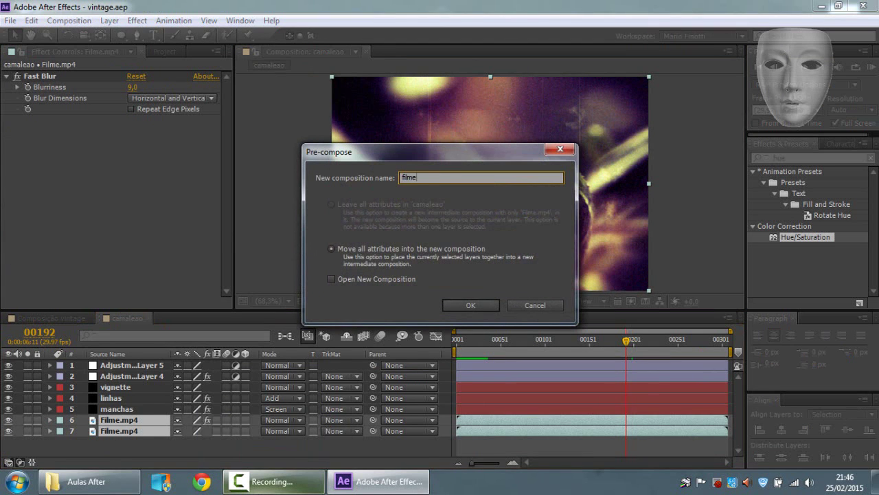
pyautogui.write(']')
pyautogui.press('Return')
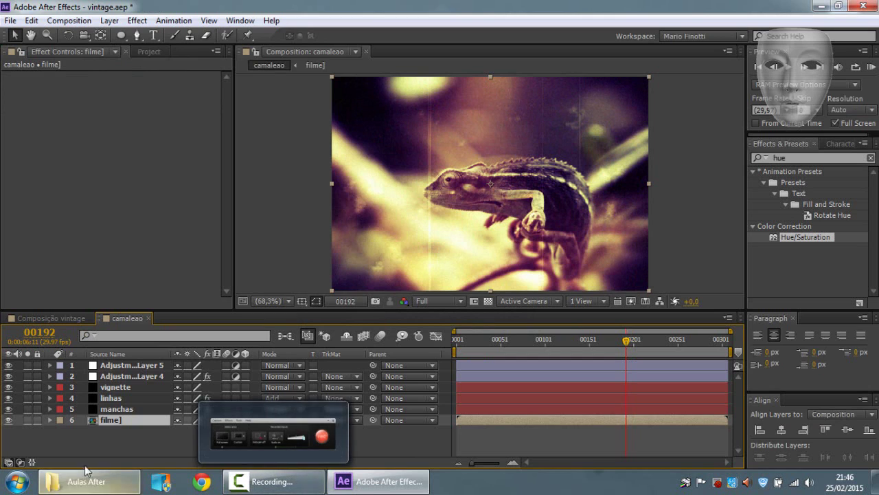
pyautogui.click(120, 420)
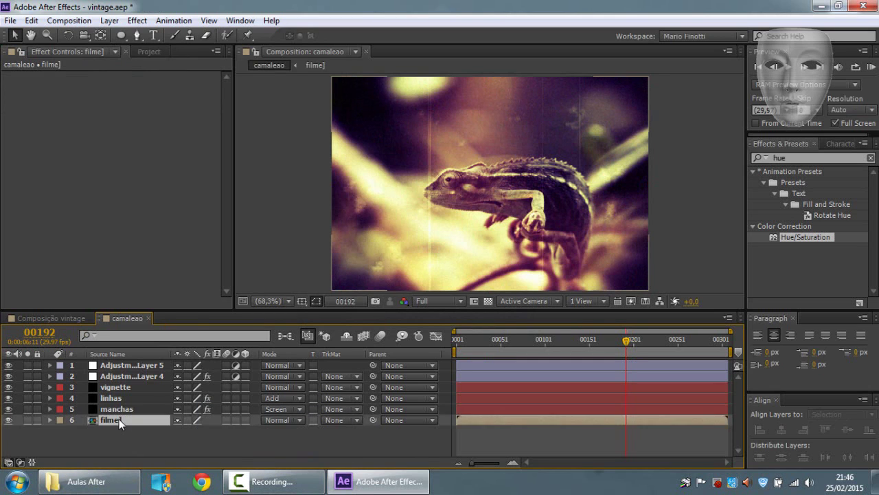
pyautogui.doubleClick(121, 420)
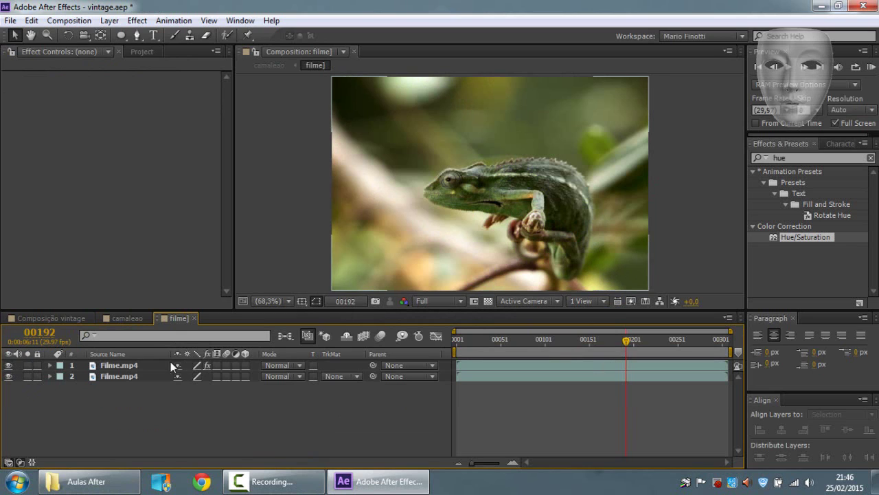
# Set the top Filme.mp4 layer's mask feather to 46 px
pyautogui.click(113, 368)
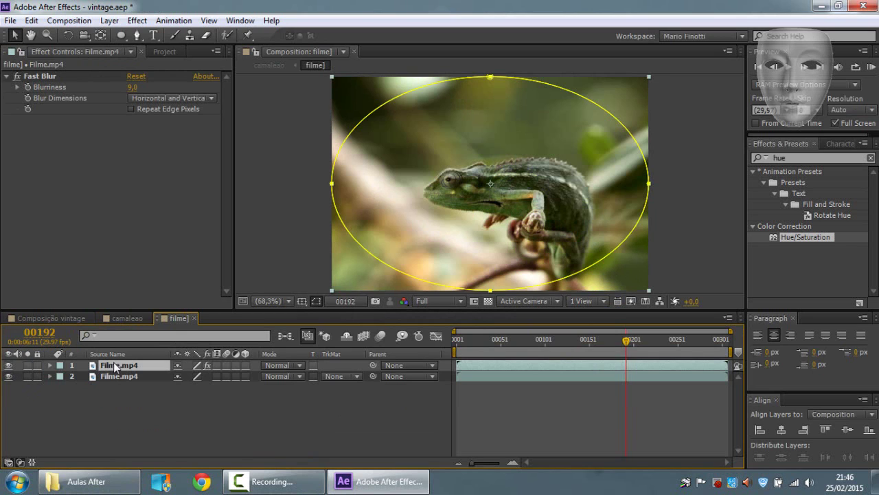
pyautogui.press('m')
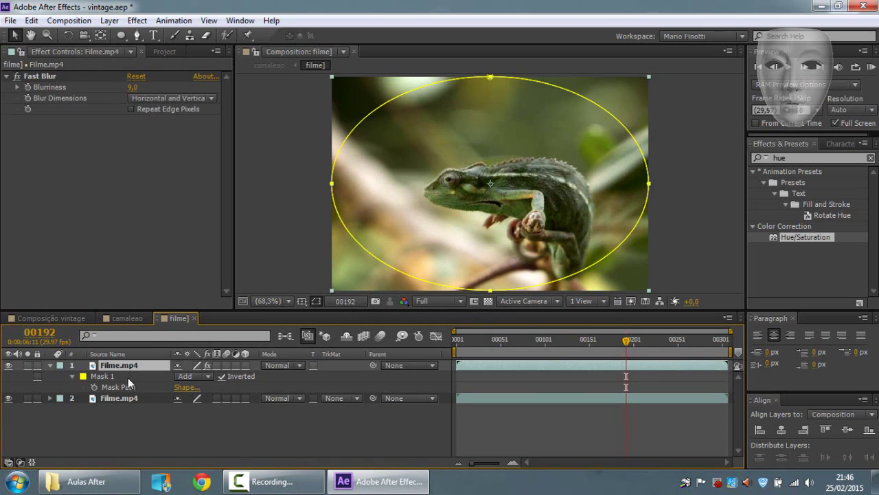
pyautogui.press('f')
pyautogui.moveTo(192, 387)
pyautogui.mouseDown()
pyautogui.moveTo(206, 387)
pyautogui.moveTo(178, 387)
pyautogui.mouseUp()
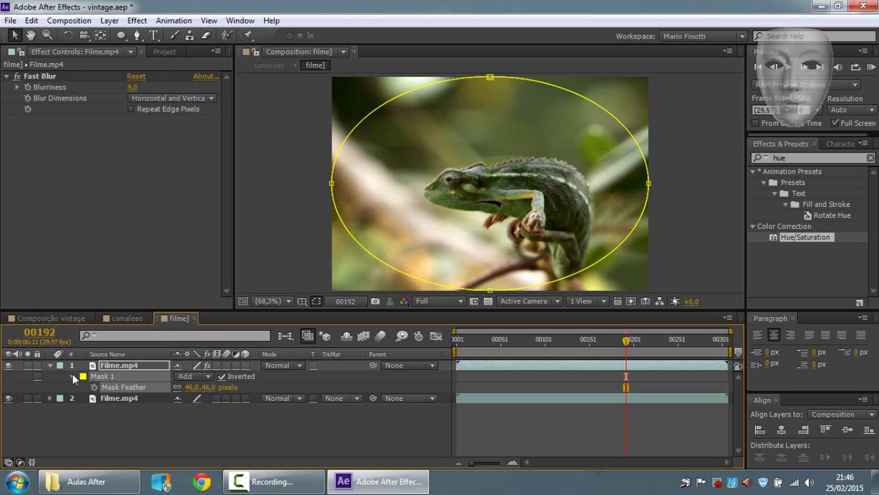
# Set the mask expansion to -15 px and return to the camaleao composition
pyautogui.click(72, 376)
pyautogui.click(73, 376)
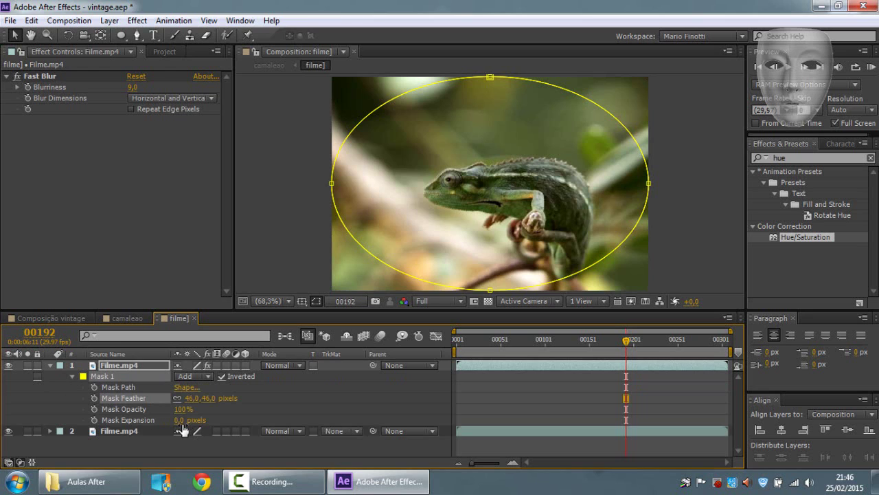
pyautogui.moveTo(179, 420)
pyautogui.mouseDown()
pyautogui.moveTo(165, 411)
pyautogui.moveTo(163, 438)
pyautogui.mouseUp()
pyautogui.click(171, 447)
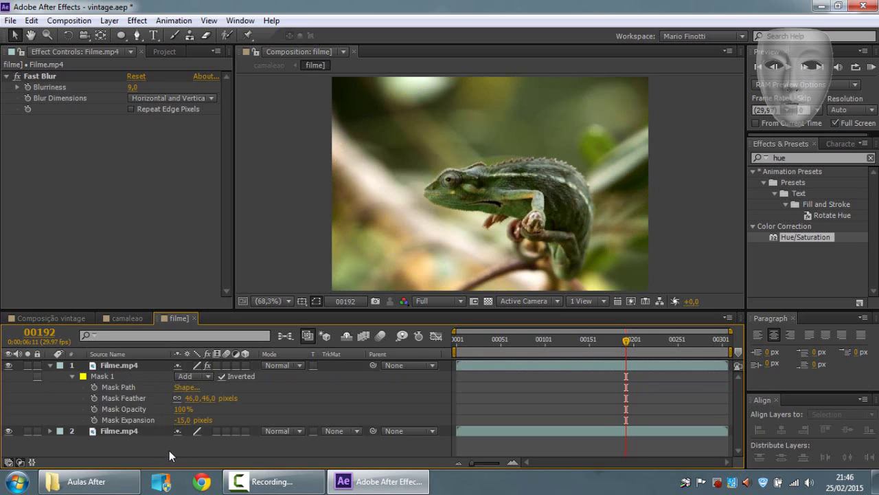
pyautogui.click(126, 318)
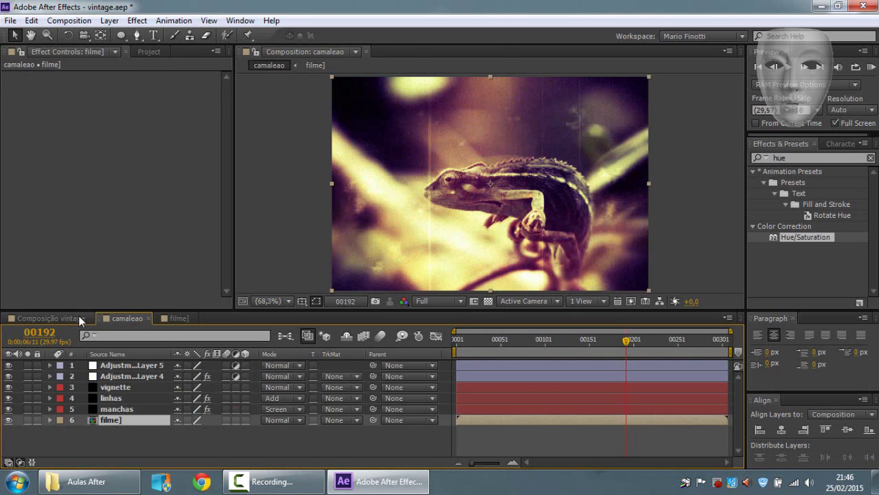
# Switch between the Composição vintage and camaleao compositions to compare them
pyautogui.click(77, 316)
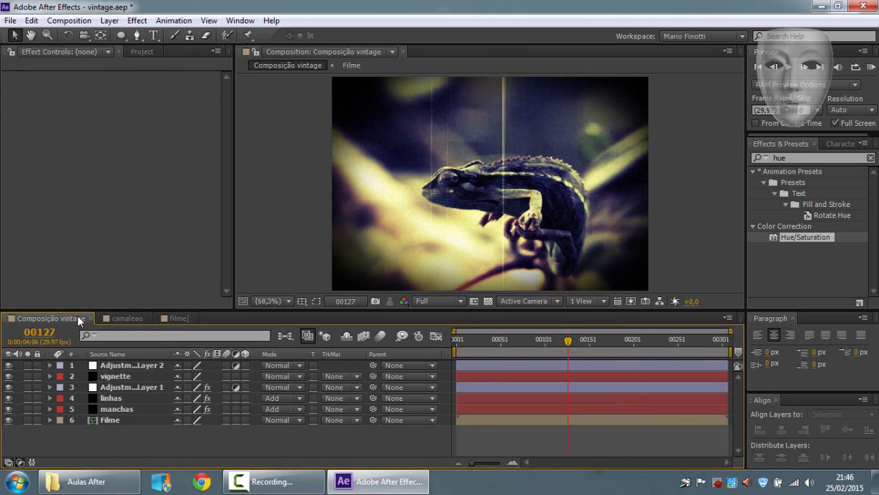
pyautogui.click(125, 320)
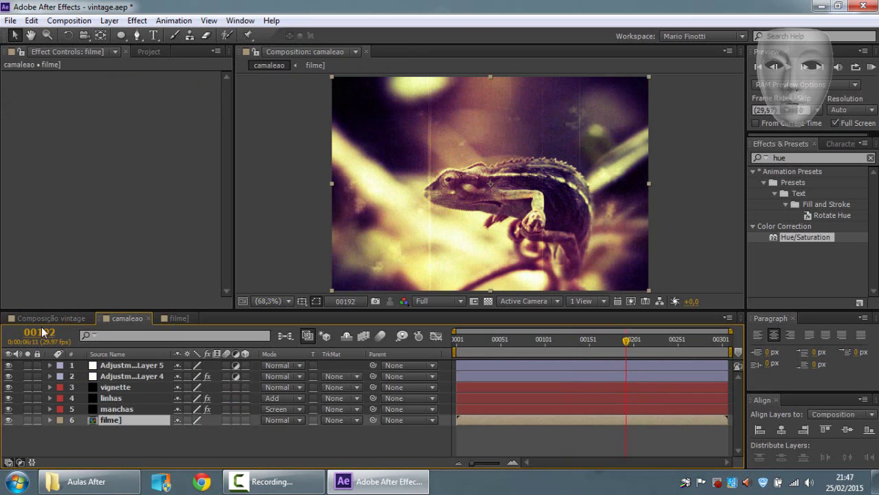
pyautogui.click(51, 318)
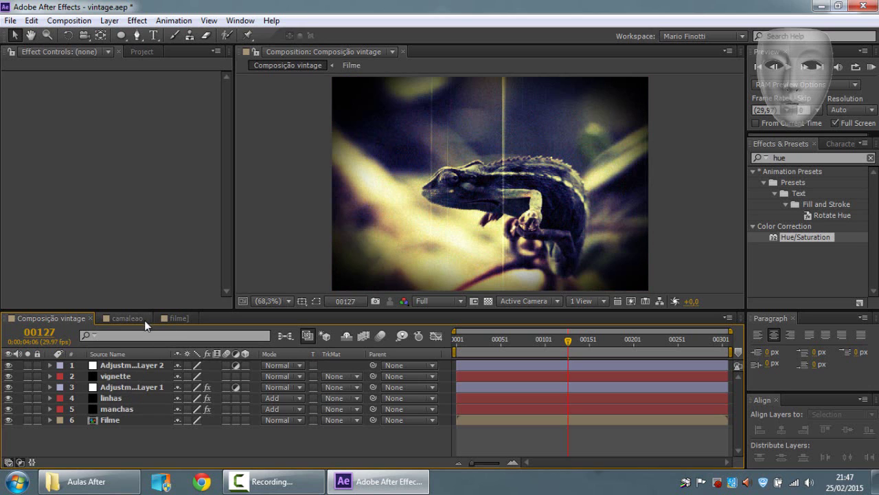
pyautogui.click(125, 316)
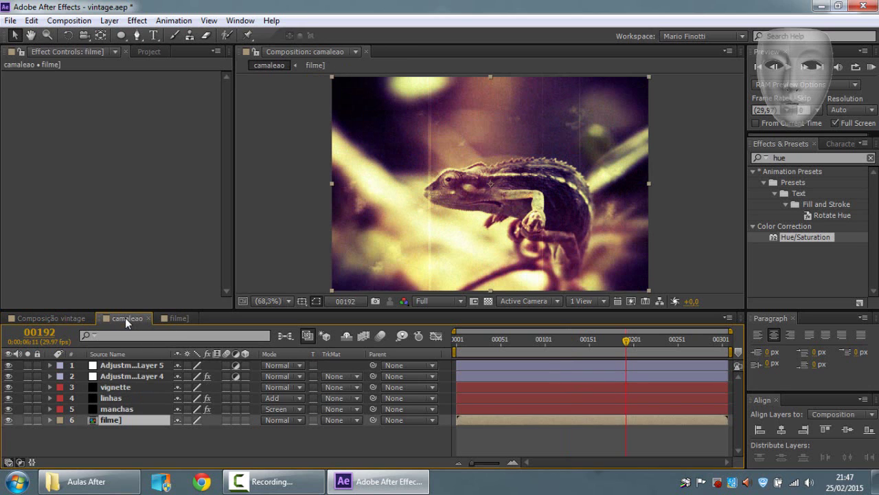
# Move the vignette layer above Adjustment Layer 4, then select Adjustment Layer 5
pyautogui.click(115, 386)
pyautogui.moveTo(118, 376); pyautogui.dragTo(118, 375)
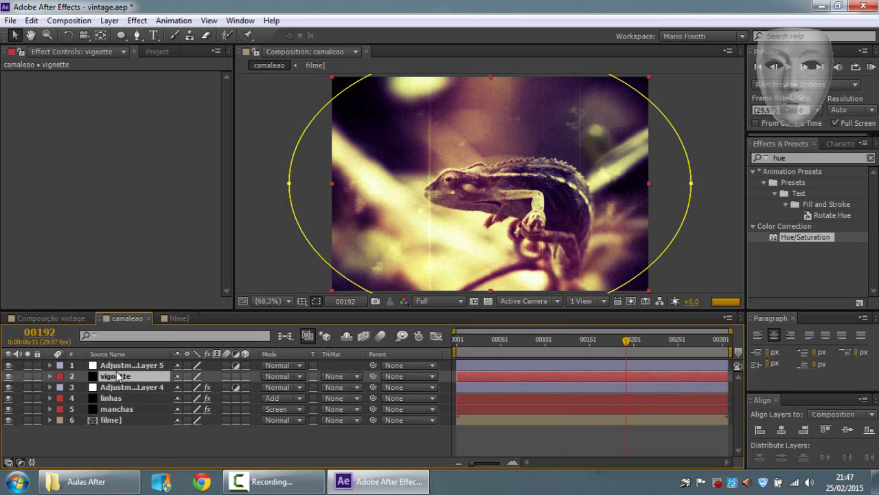
pyautogui.click(178, 454)
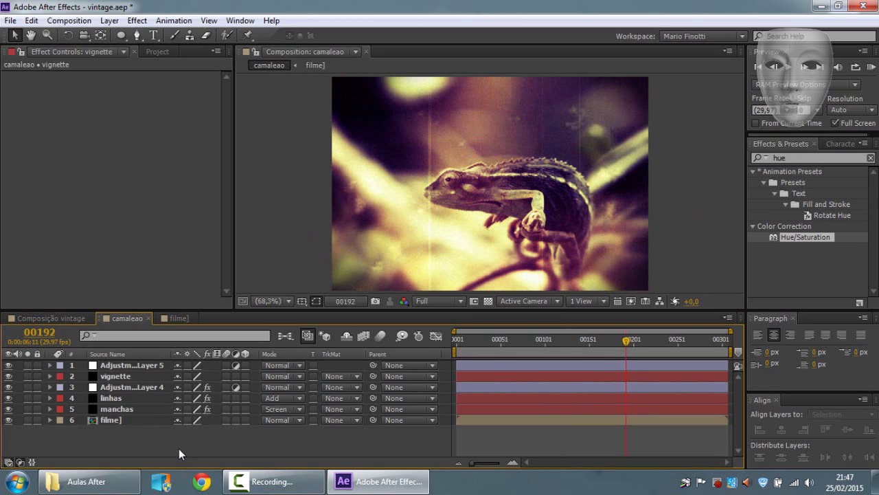
pyautogui.click(134, 366)
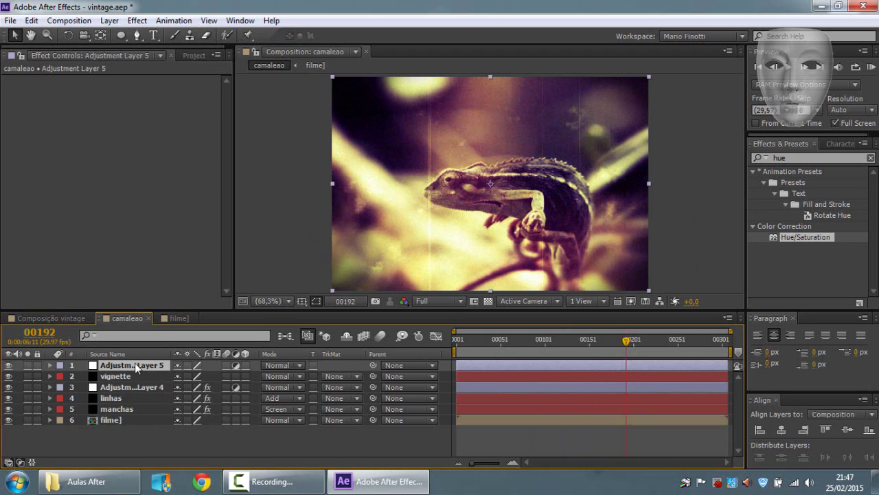
# Change Adjustment Layer 5's position expression to wiggle(5,15)
pyautogui.press('p')
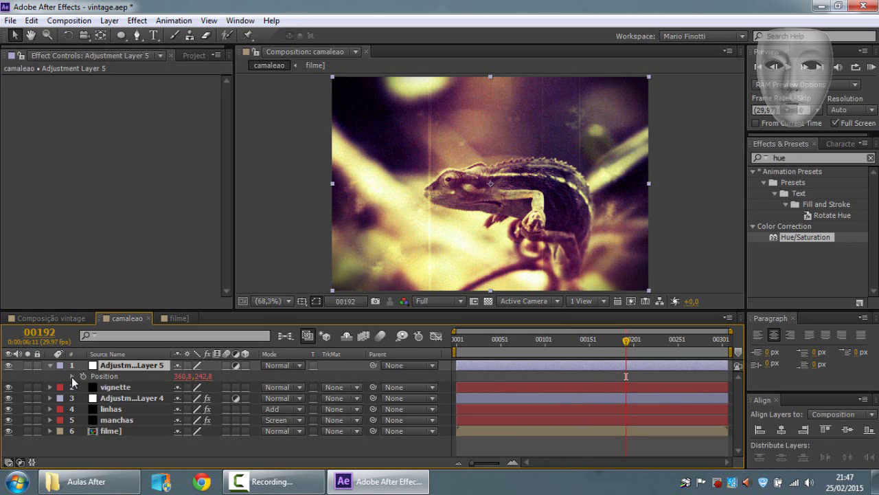
pyautogui.keyDown('alt'); pyautogui.click(83, 376); pyautogui.keyUp('alt')
pyautogui.write('wiggle(2,15)')
pyautogui.click(480, 388)
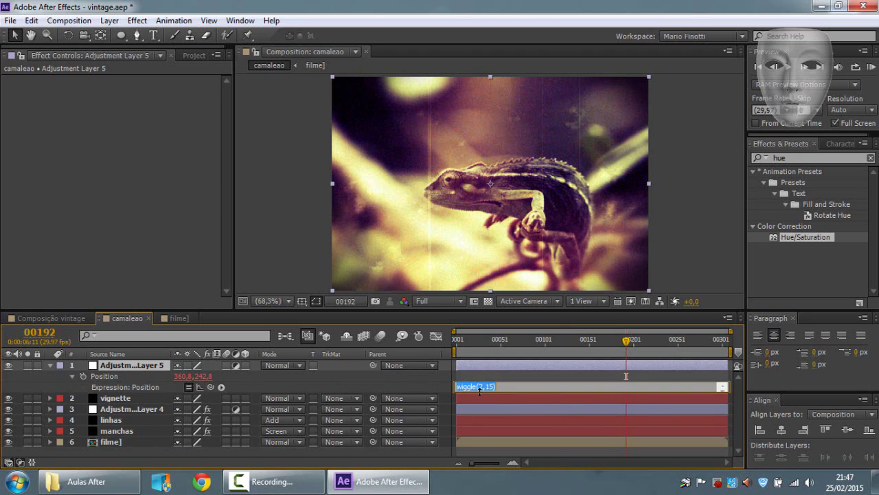
pyautogui.doubleClick(480, 387)
pyautogui.write('5')
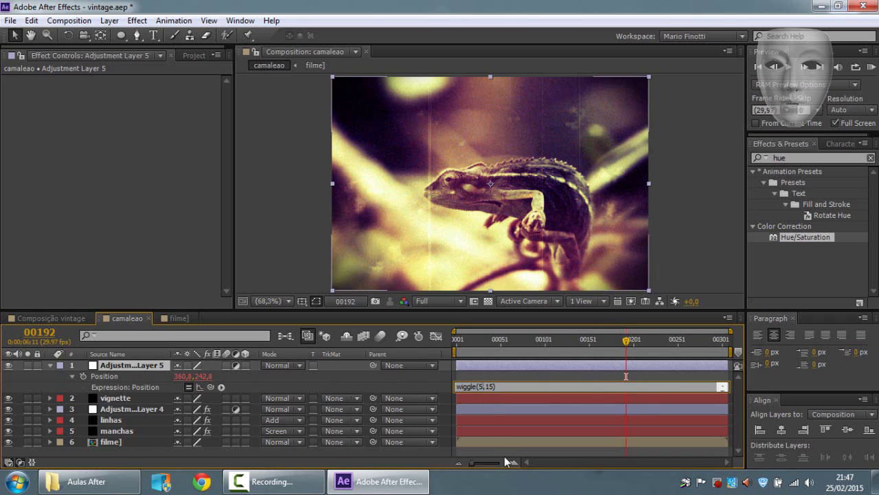
pyautogui.click(327, 455)
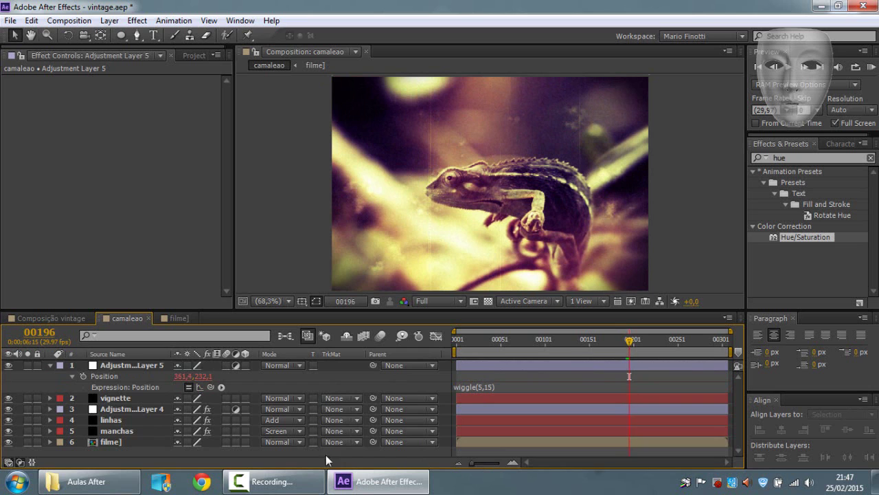
# Scrub through the clip to check the jitter, then hide the position property
pyautogui.click(484, 340)
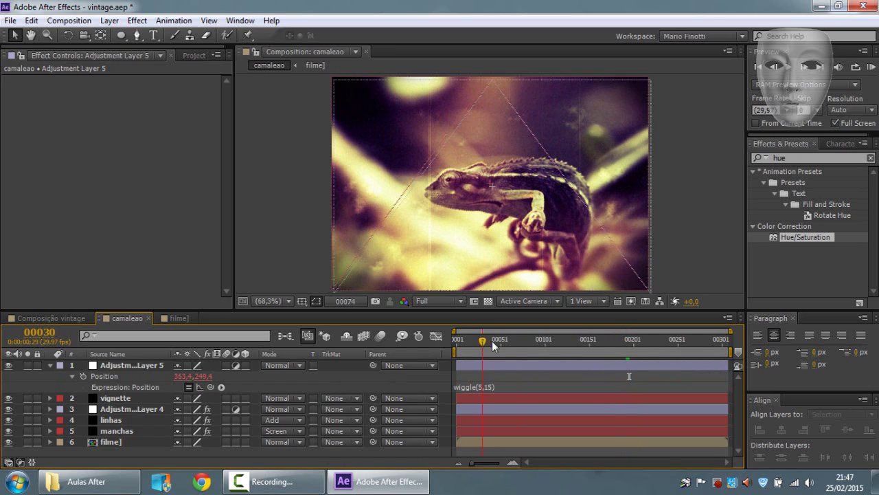
pyautogui.moveTo(492, 341); pyautogui.dragTo(623, 346)
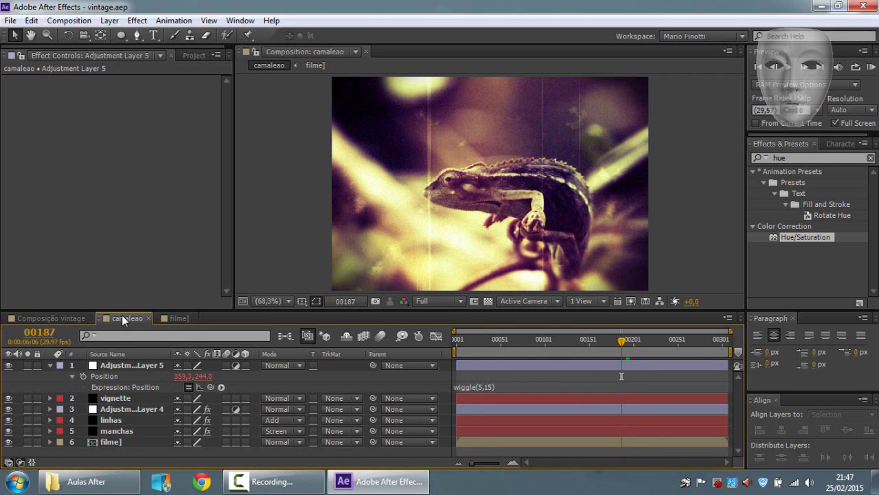
pyautogui.press('p')
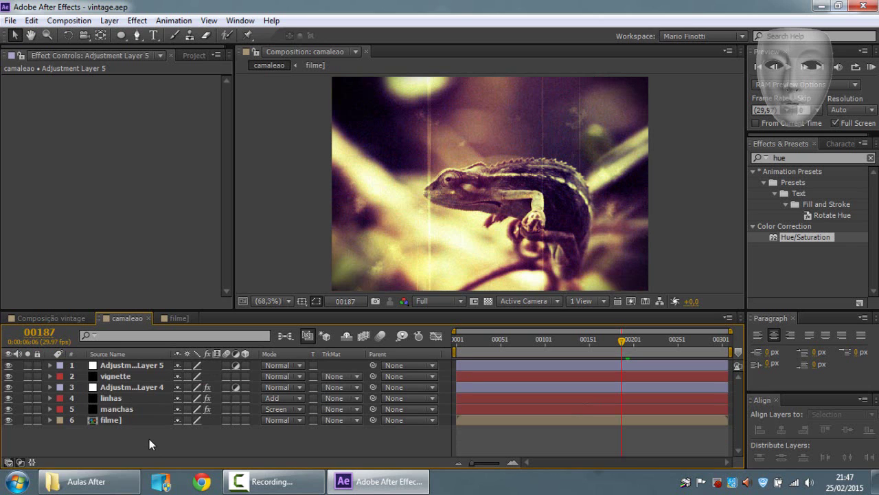
# Browse the Composition menu and close it without choosing a command
pyautogui.click(77, 22)
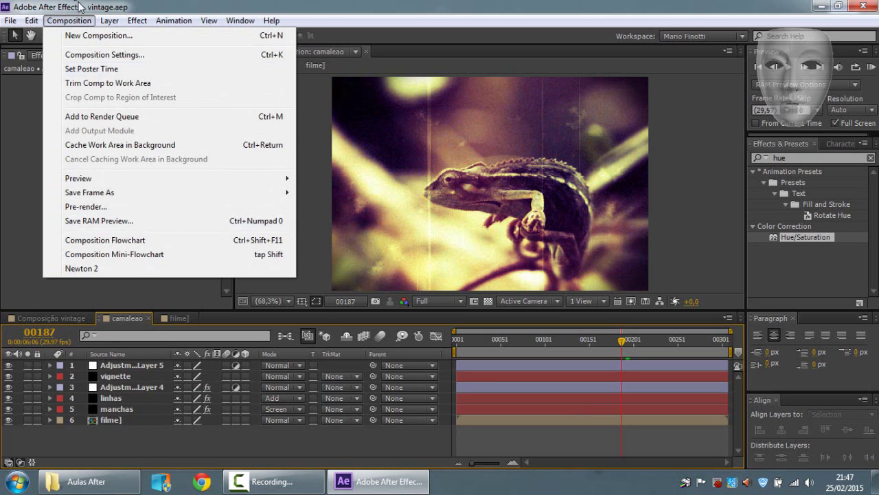
pyautogui.moveTo(21, 18)
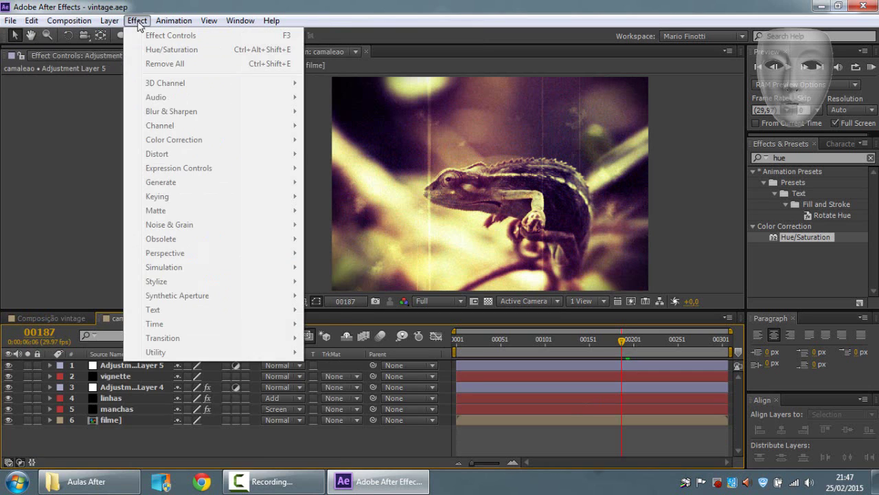
pyautogui.moveTo(81, 21)
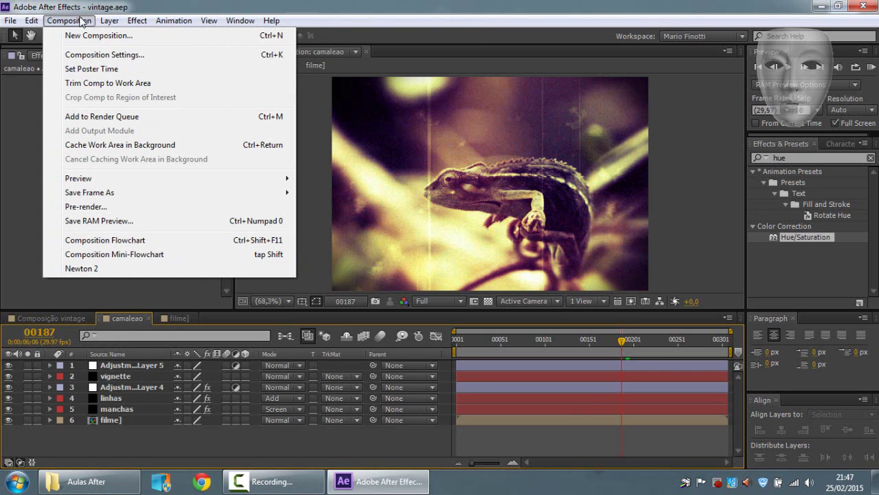
pyautogui.click(241, 444)
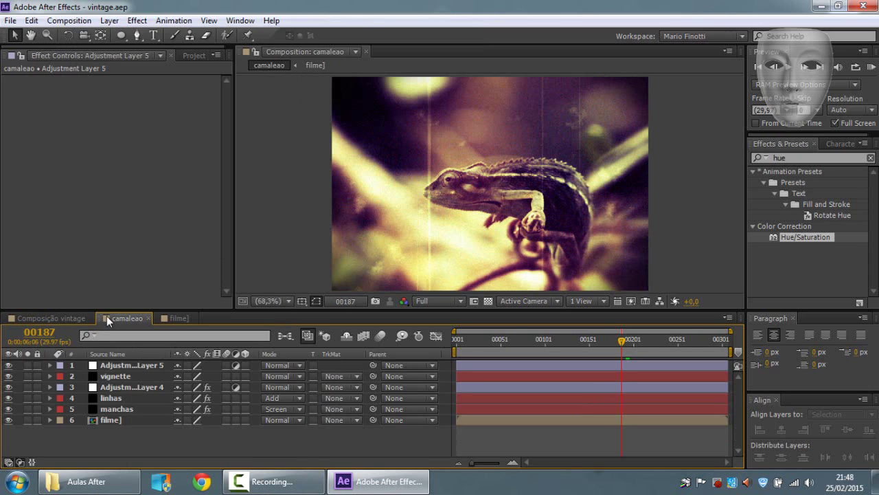
# Close the filme and Composição vintage timeline tabs, leaving camaleao open
pyautogui.click(175, 319)
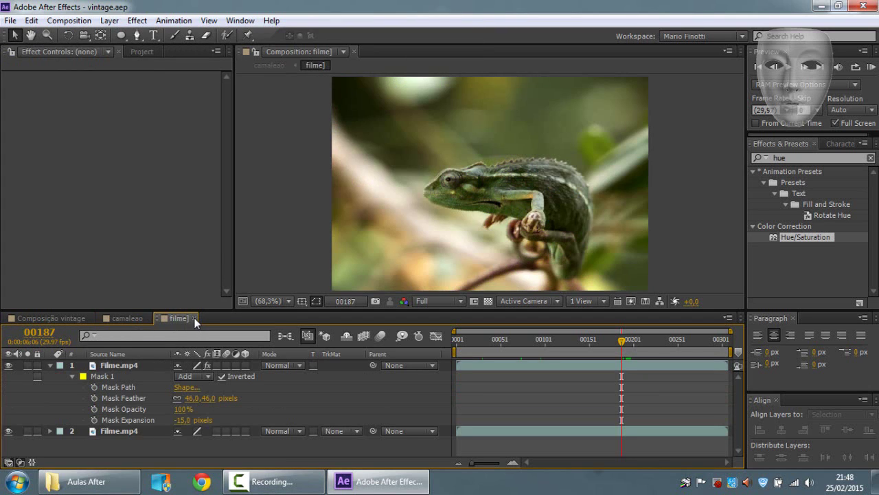
pyautogui.click(62, 318)
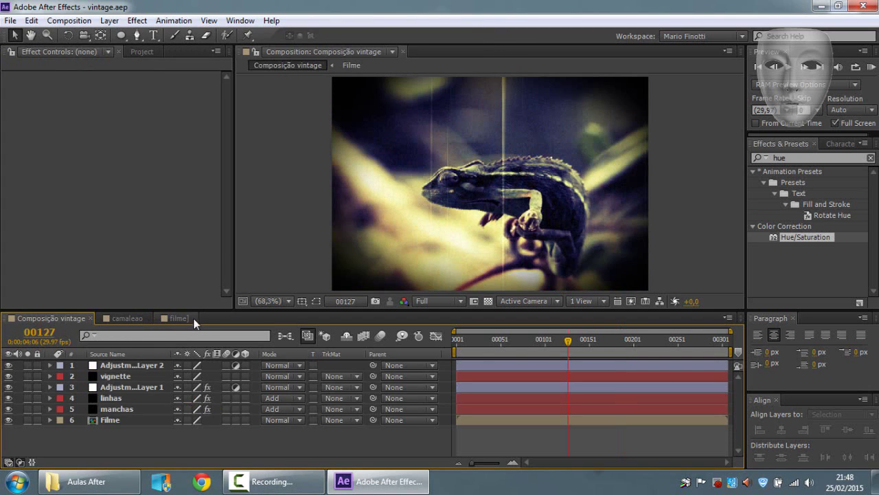
pyautogui.click(191, 318)
pyautogui.click(195, 318)
pyautogui.click(69, 319)
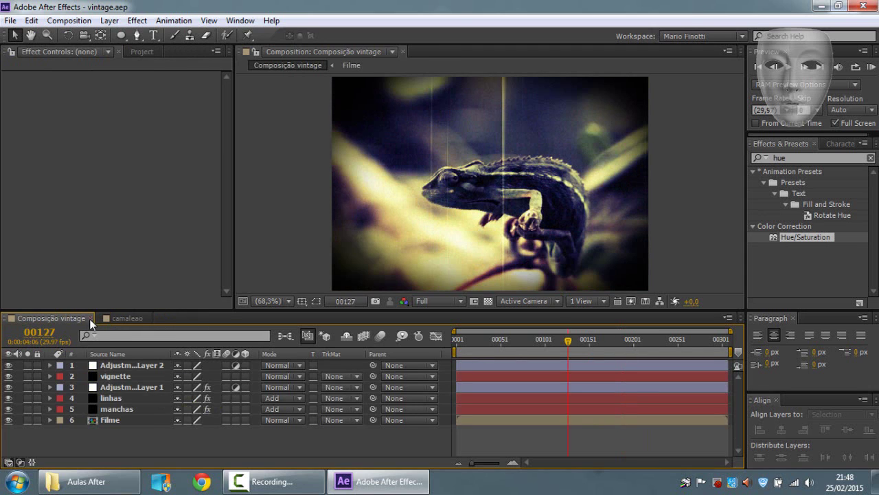
pyautogui.click(91, 317)
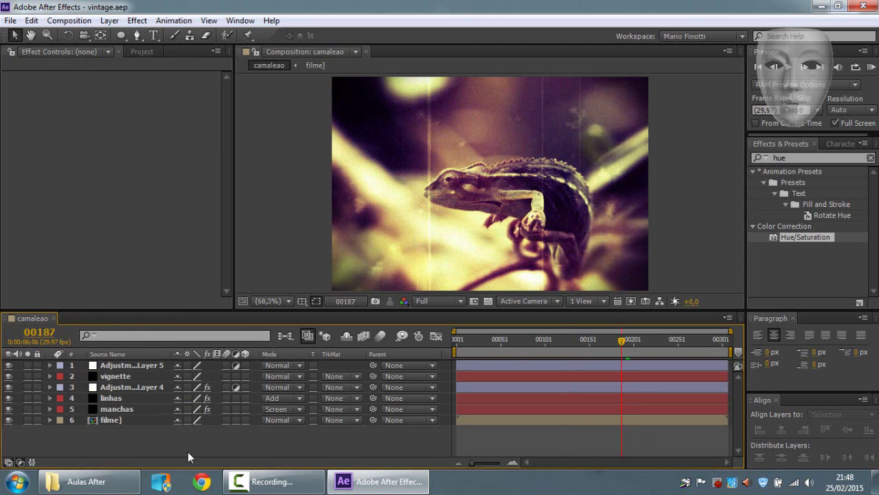
# Toggle the manchas layer's Fractal Noise off and on to compare the stains
pyautogui.moveTo(619, 346)
pyautogui.mouseDown()
pyautogui.moveTo(552, 340)
pyautogui.moveTo(630, 336)
pyautogui.mouseUp()
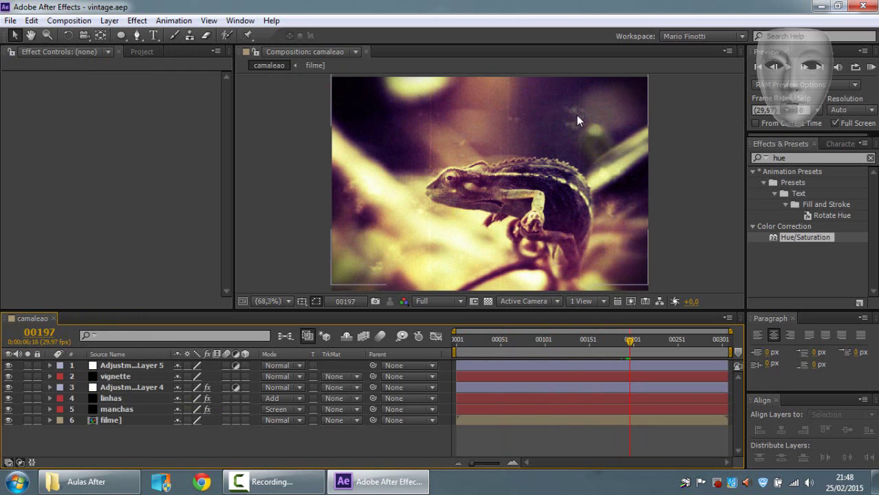
pyautogui.click(124, 410)
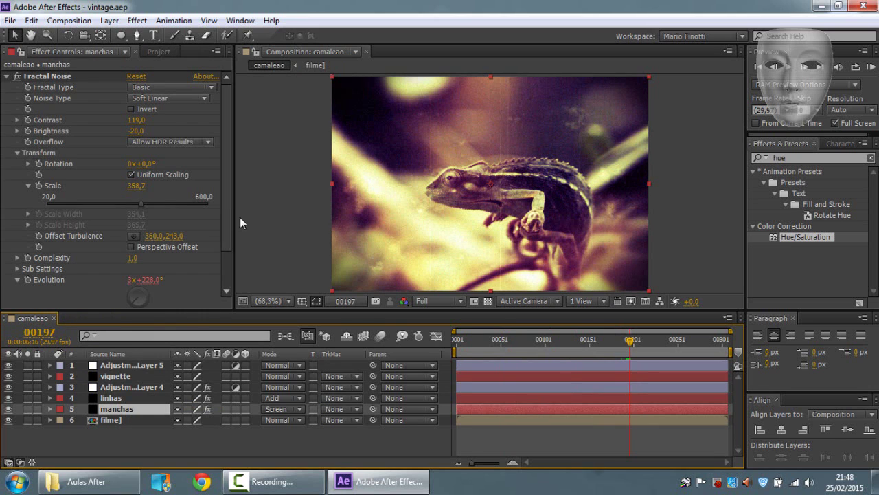
pyautogui.click(7, 77)
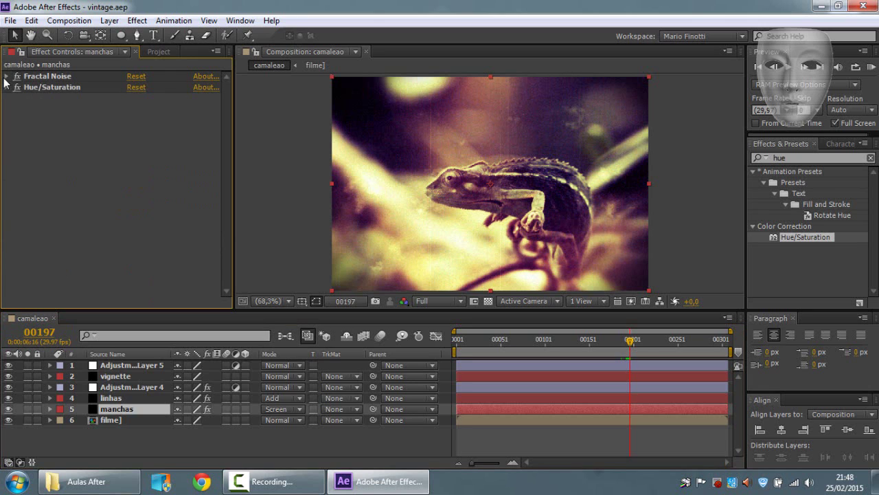
pyautogui.click(16, 76)
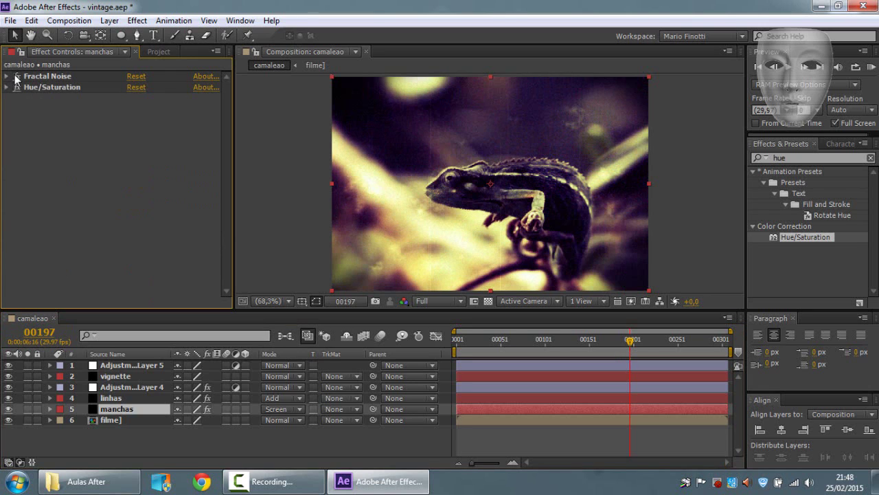
pyautogui.click(16, 76)
pyautogui.click(17, 76)
pyautogui.click(16, 77)
# Toggle the linhas layer's Fractal Noise effects off and on, then expand its settings
pyautogui.hotkey('ctrl', 'Up')
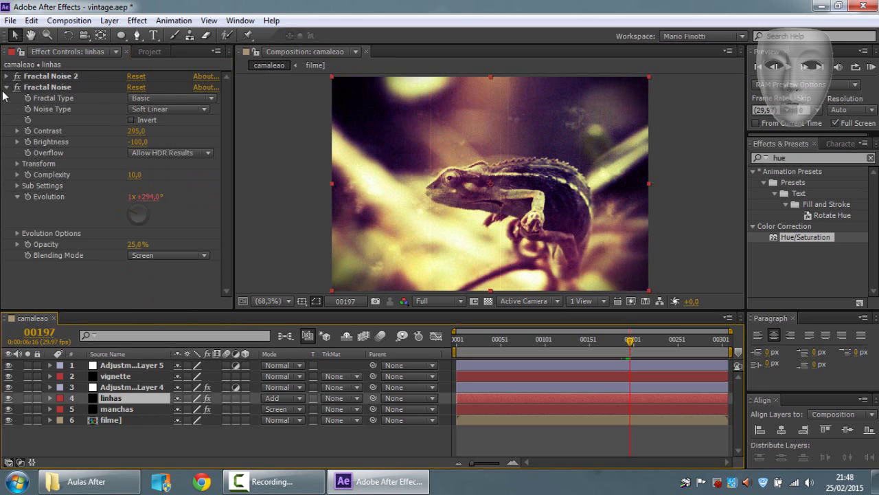
pyautogui.click(7, 88)
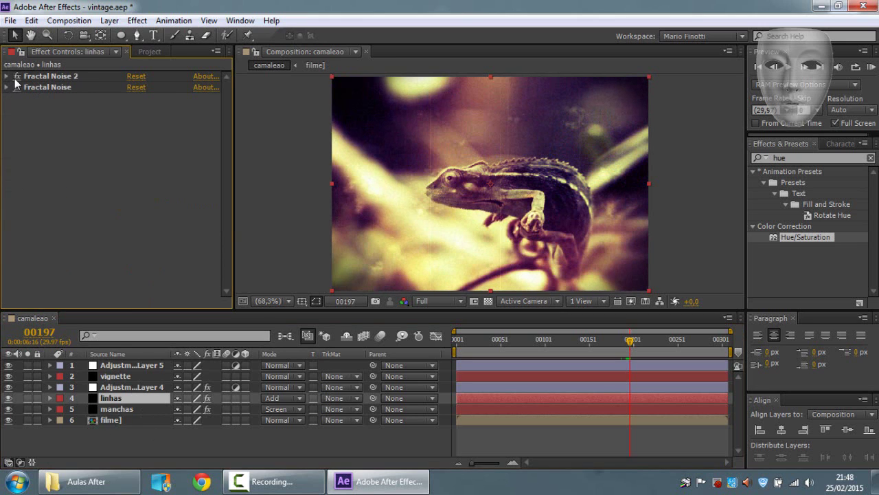
pyautogui.click(16, 78)
pyautogui.click(16, 77)
pyautogui.click(38, 88)
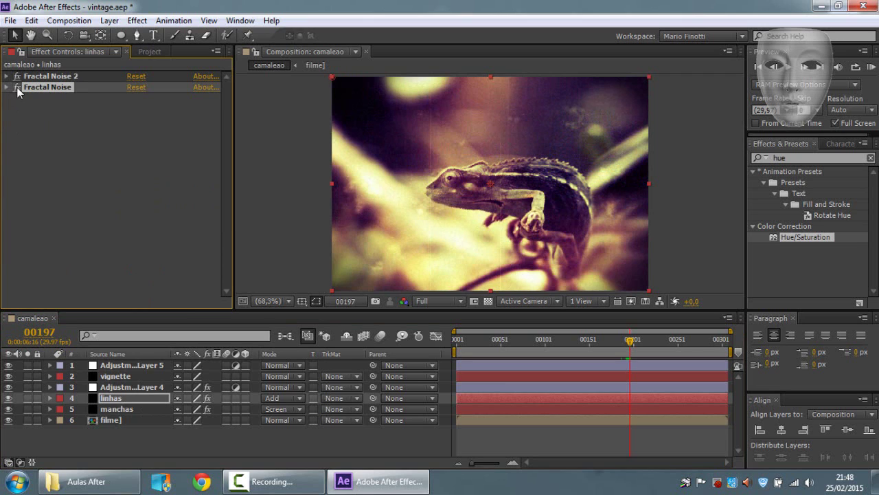
pyautogui.click(16, 88)
pyautogui.click(17, 88)
pyautogui.click(6, 87)
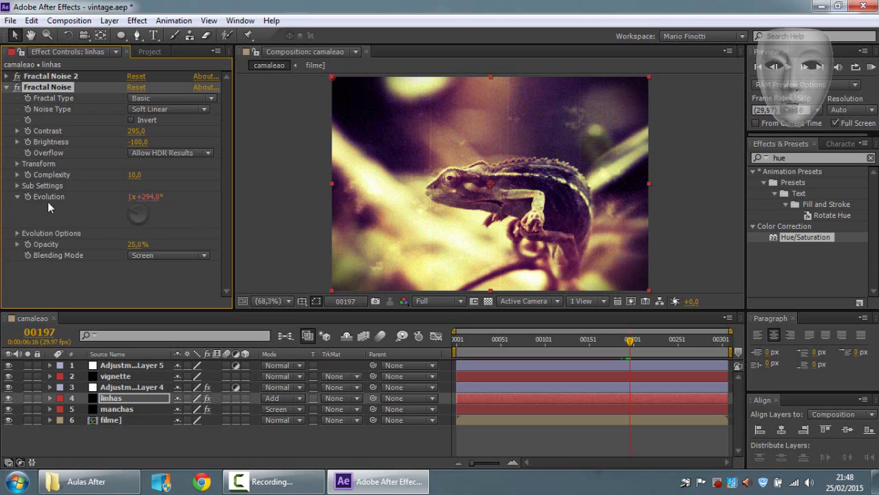
# Change the linhas Evolution expression multiplier from 150 to 100, reading time*100
pyautogui.press('u')
pyautogui.press('u')
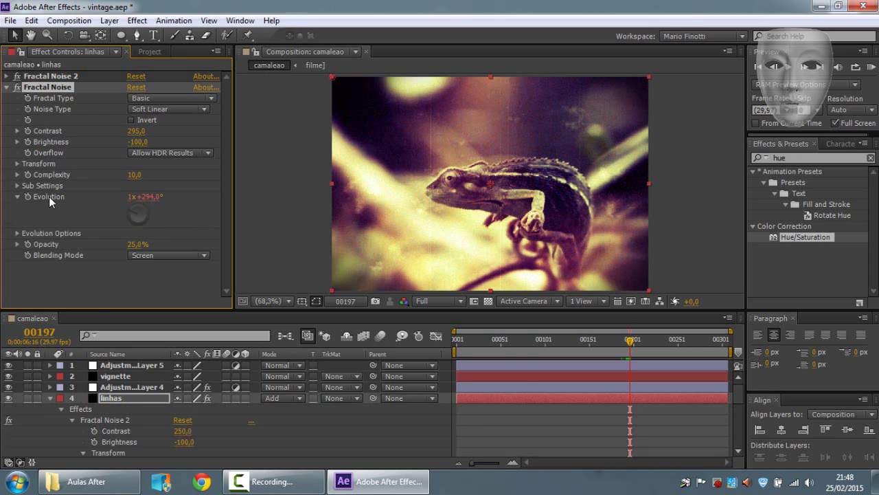
pyautogui.scroll(-5, 631, 419)
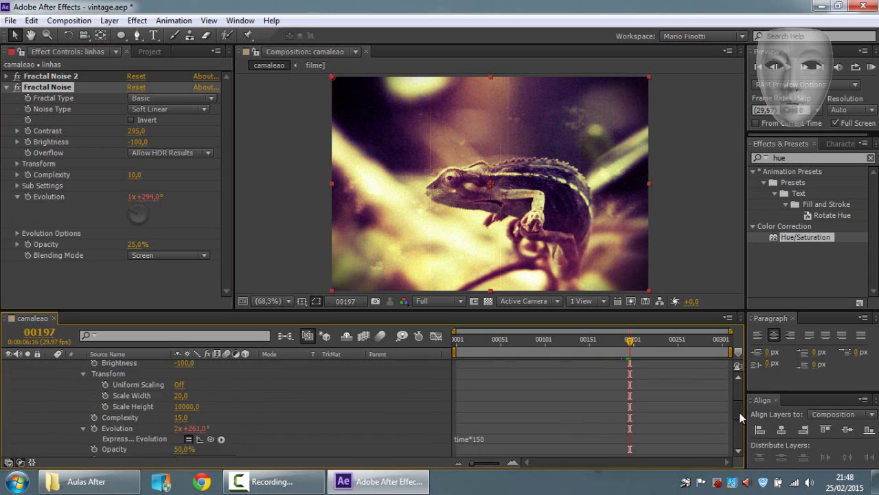
pyautogui.click(471, 390)
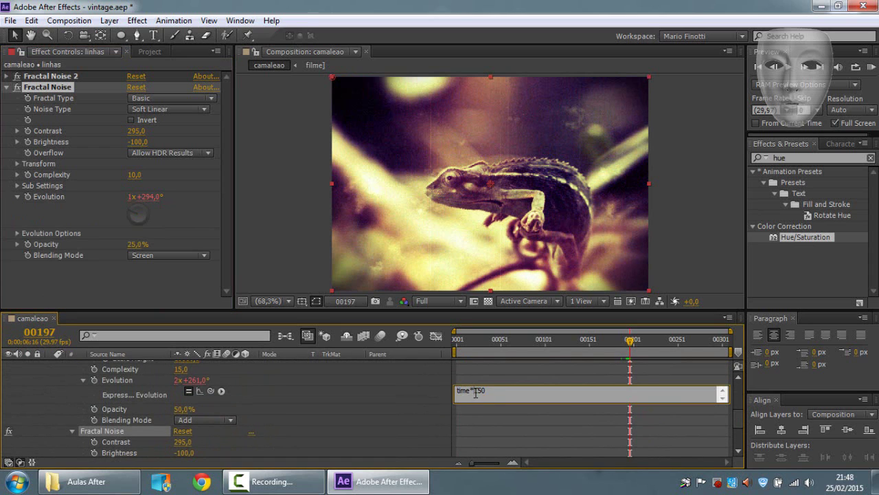
pyautogui.moveTo(476, 391); pyautogui.dragTo(495, 390)
pyautogui.write('100')
pyautogui.scroll(2, 82, 415)
pyautogui.scroll(5, 75, 408)
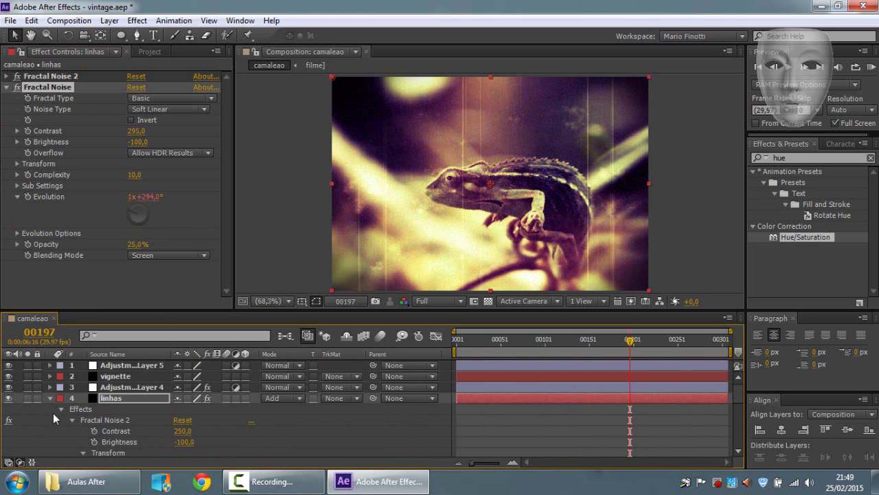
pyautogui.click(50, 398)
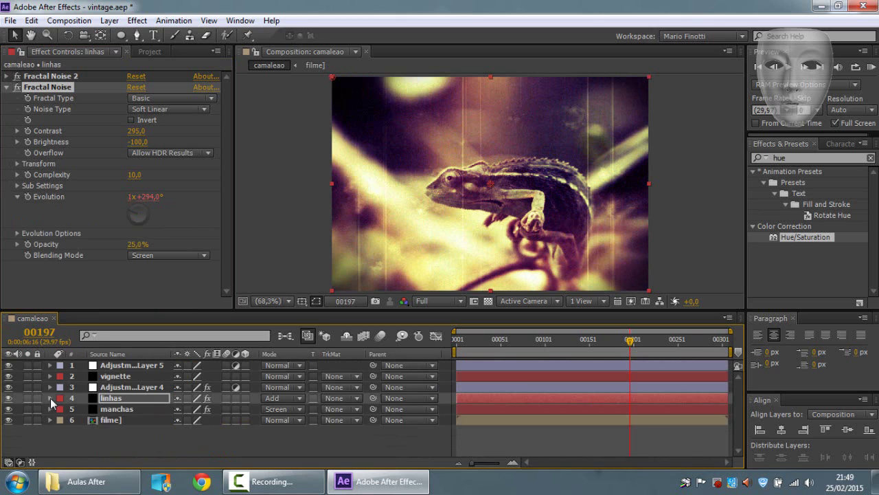
# Set the linhas Fractal Noise to 29% opacity with Add blending and preview it
pyautogui.click(146, 285)
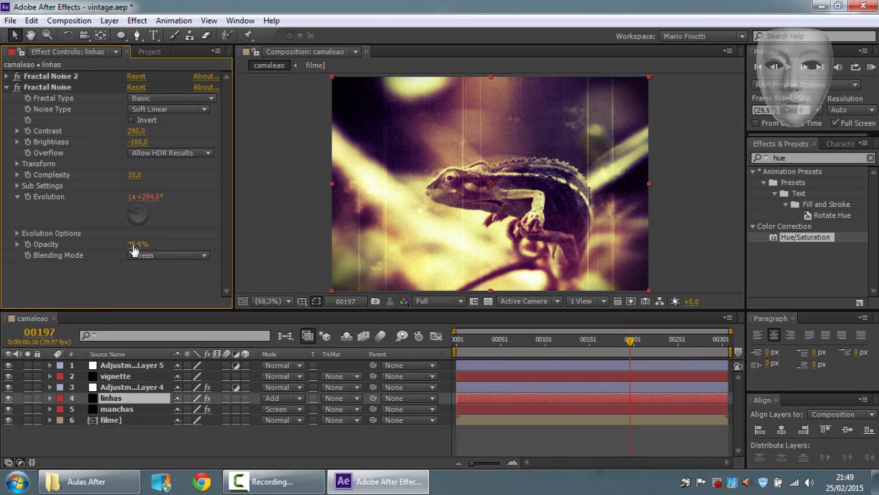
pyautogui.moveTo(137, 245)
pyautogui.mouseDown()
pyautogui.moveTo(149, 247)
pyautogui.moveTo(134, 245)
pyautogui.mouseUp()
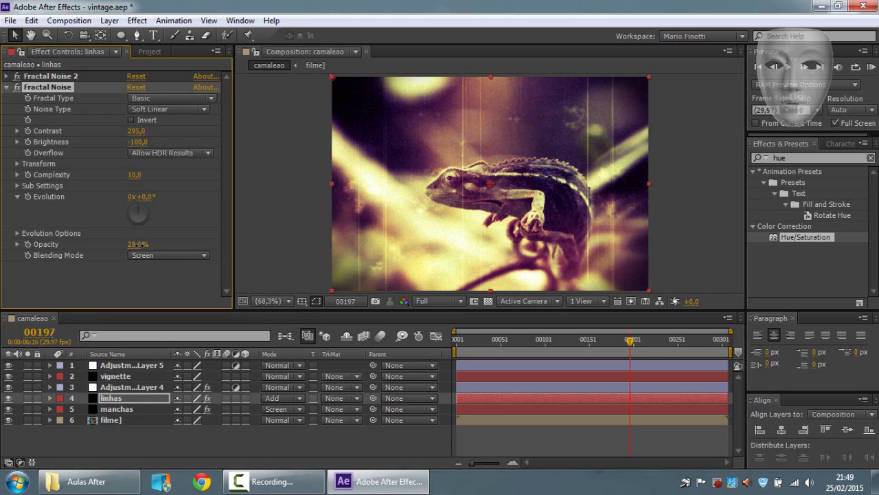
pyautogui.click(151, 255)
pyautogui.click(209, 247)
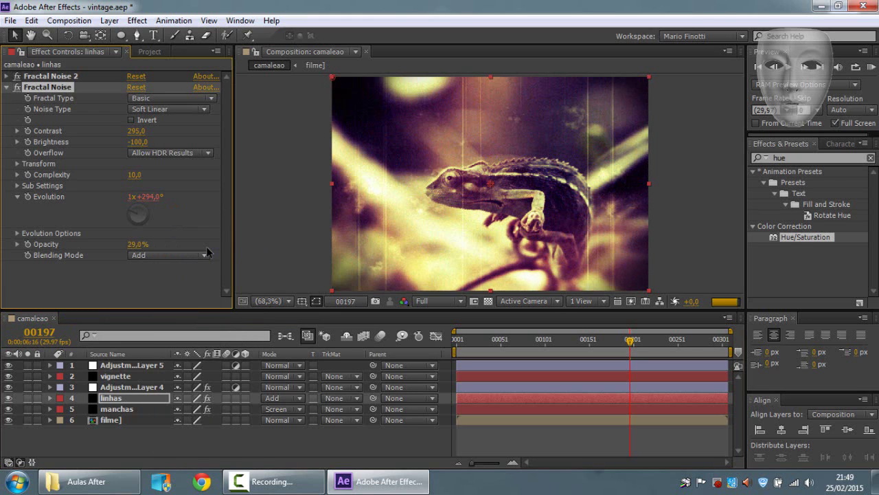
pyautogui.click(266, 444)
pyautogui.press('space')
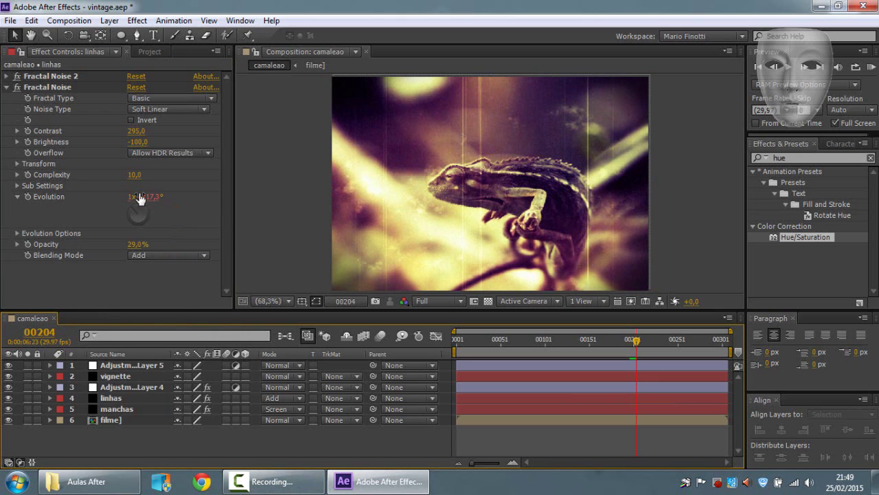
# Change the fractal type to Dynamic and preview the scratch lines across frames
pyautogui.click(165, 98)
pyautogui.click(179, 180)
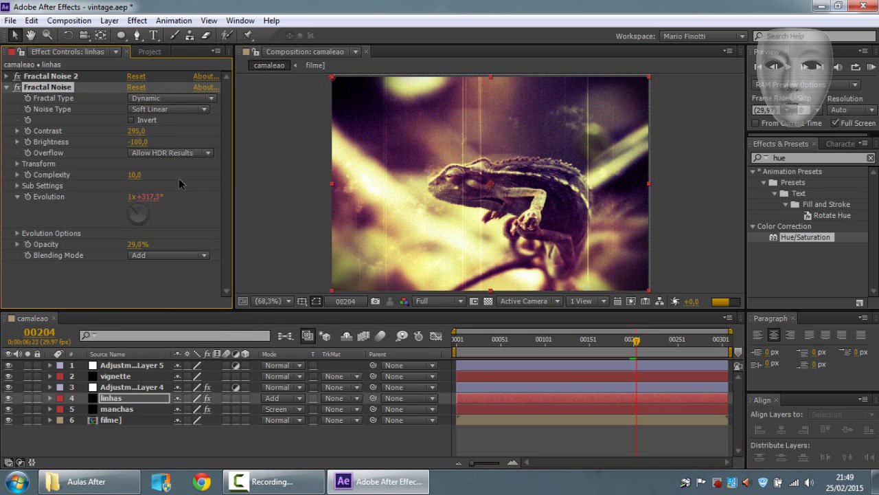
pyautogui.click(239, 439)
pyautogui.press('space')
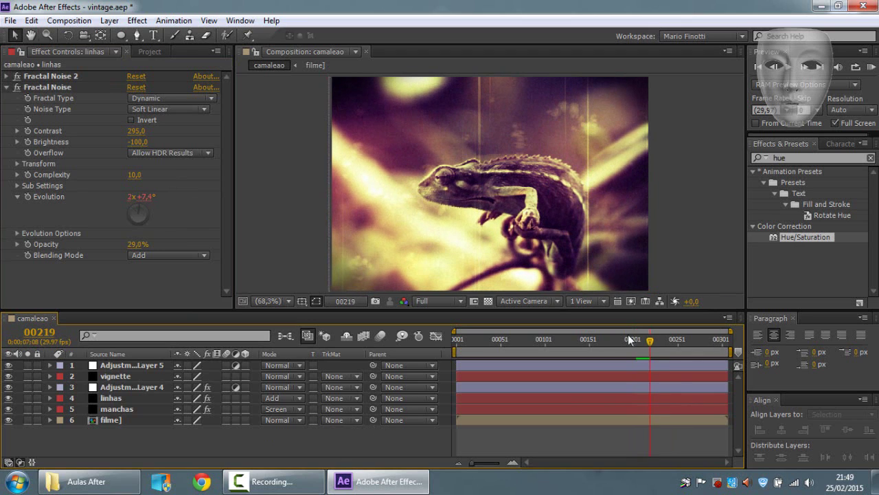
pyautogui.moveTo(650, 339)
pyautogui.mouseDown()
pyautogui.moveTo(476, 320)
pyautogui.moveTo(658, 340)
pyautogui.mouseUp()
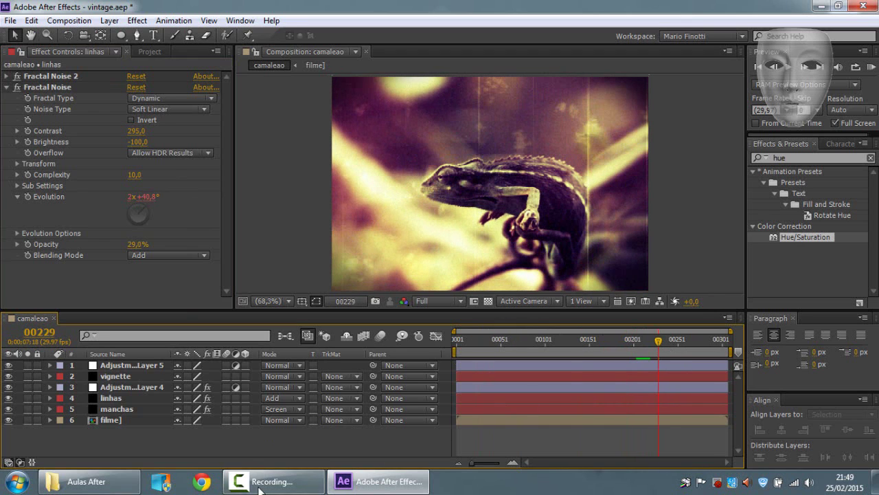
# Add camaleao to the Render Queue with Pre-render and select the finished Filme item
pyautogui.rightClick(241, 454)
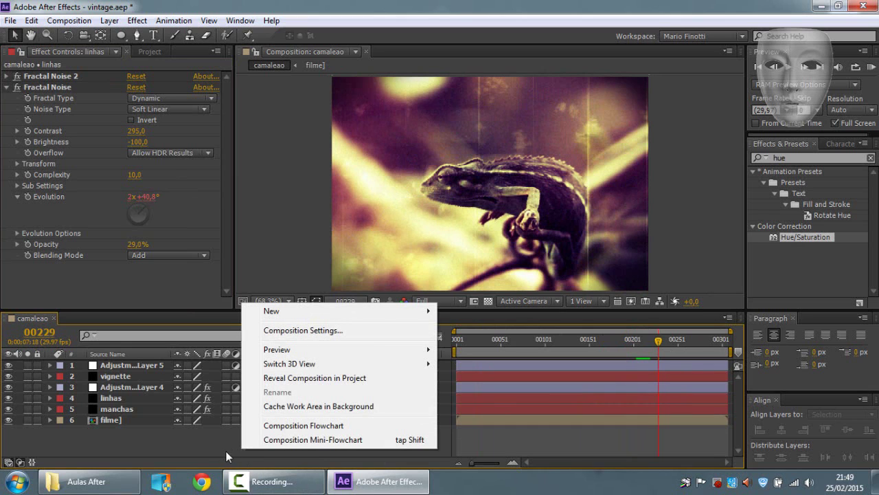
pyautogui.click(226, 456)
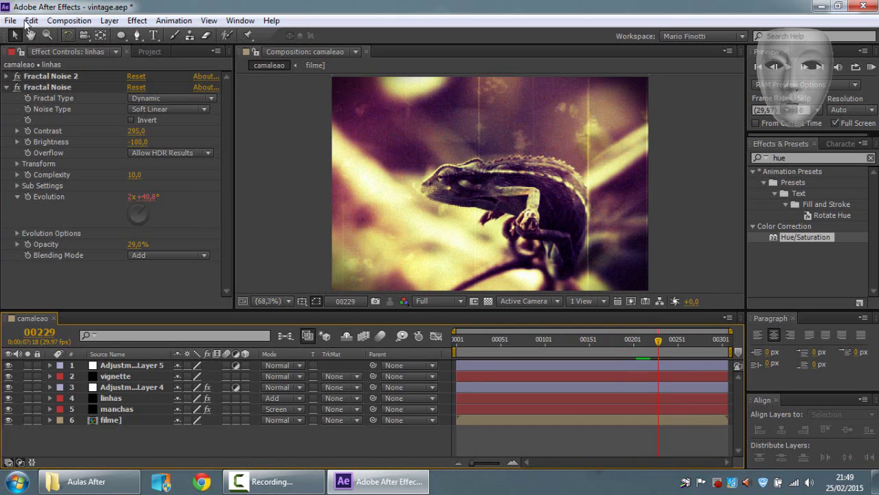
pyautogui.click(11, 21)
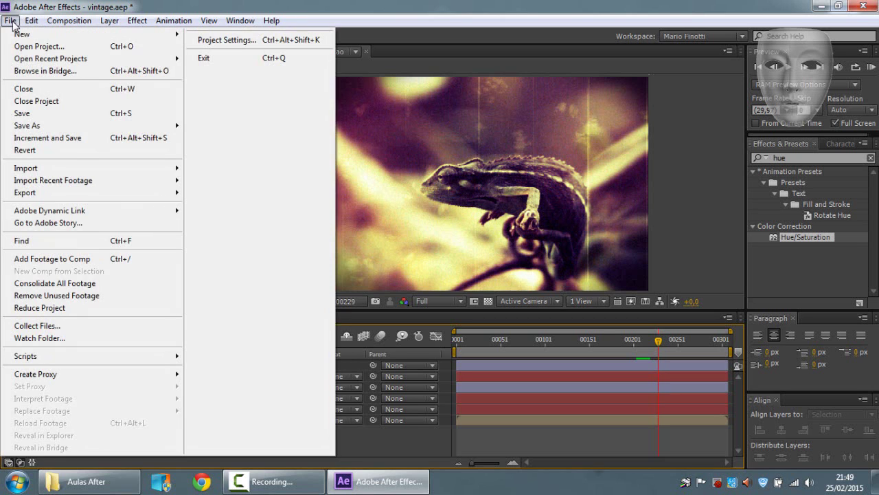
pyautogui.moveTo(50, 22)
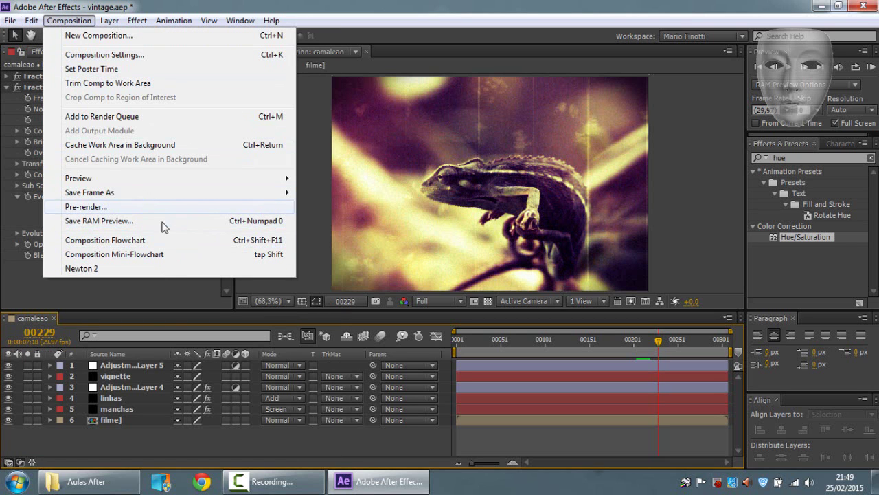
pyautogui.click(86, 206)
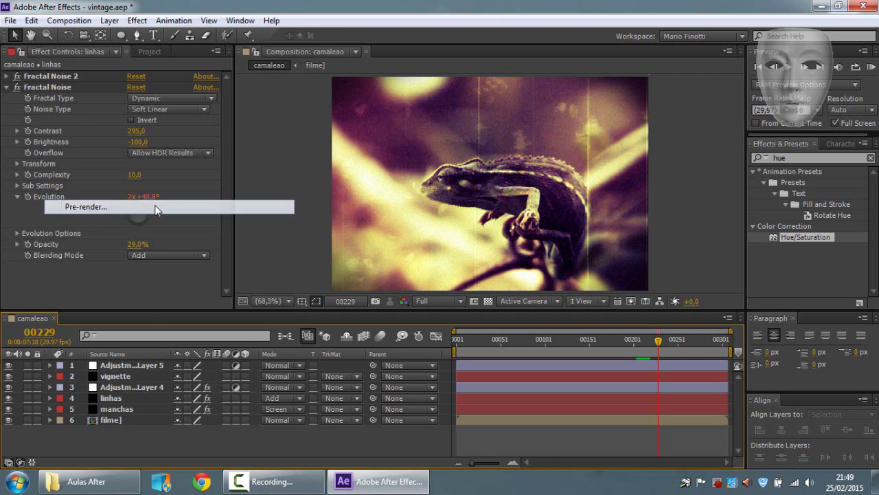
pyautogui.click(85, 397)
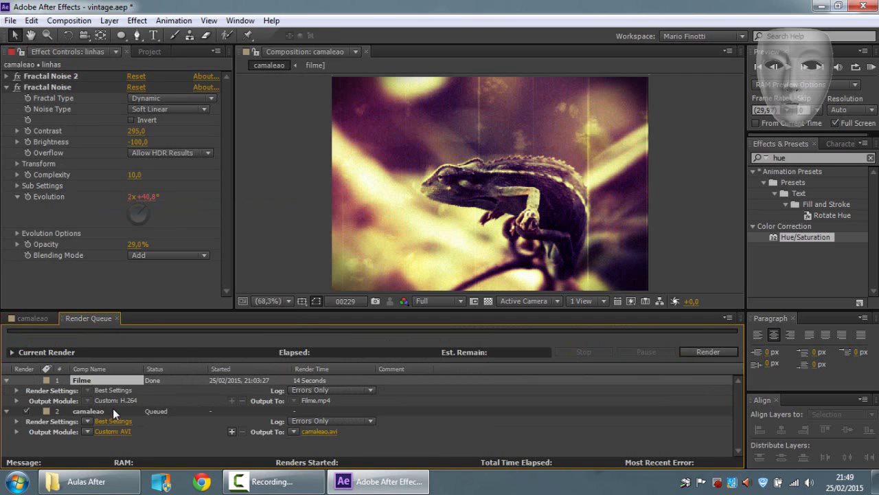
# Remove the finished Filme item and set camaleao to render H.264 to camaleao.mp4
pyautogui.press('Delete')
pyautogui.click(119, 399)
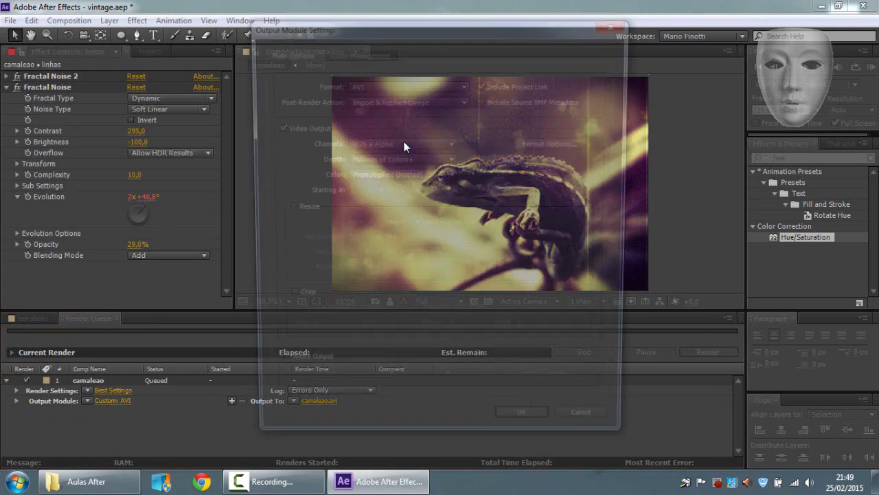
pyautogui.click(389, 86)
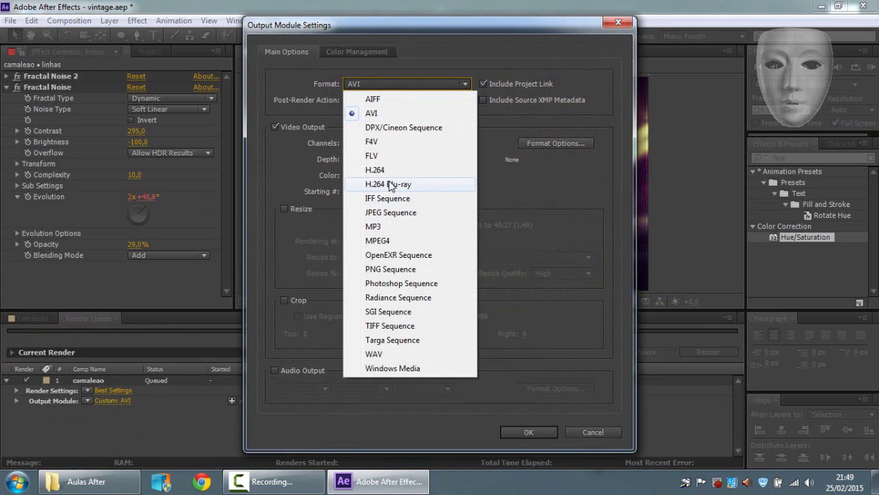
pyautogui.click(377, 170)
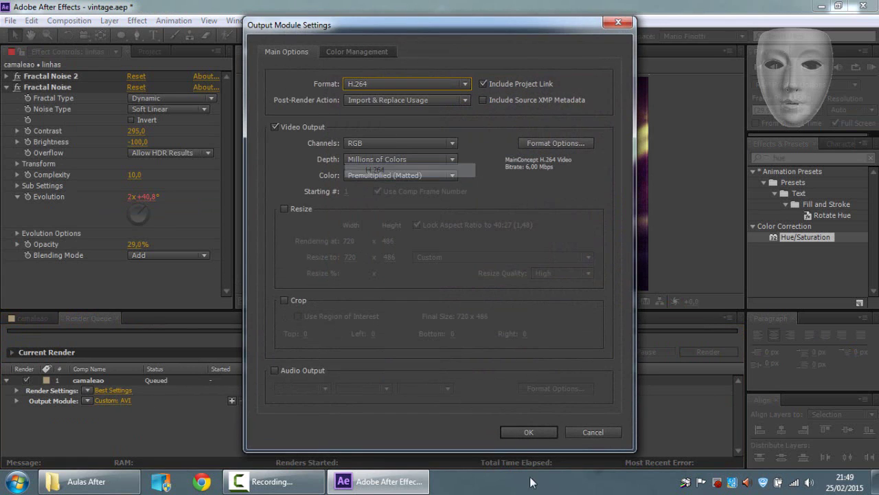
pyautogui.click(530, 429)
pyautogui.click(318, 400)
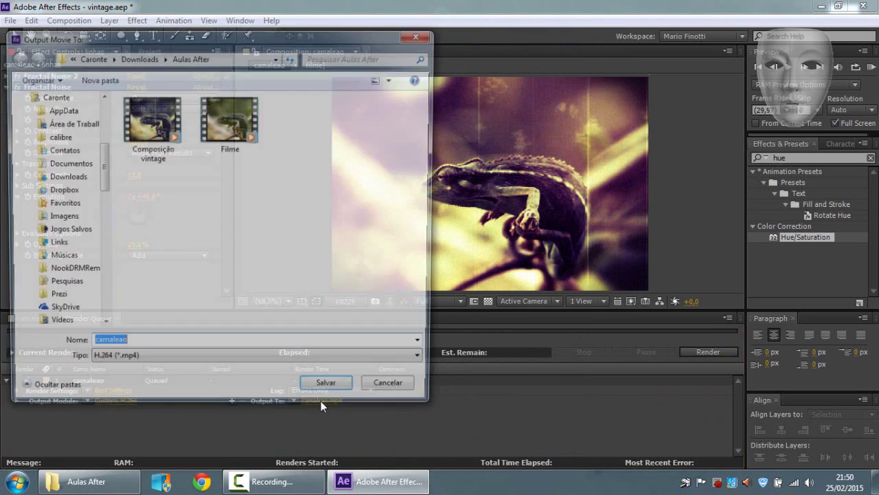
pyautogui.click(326, 395)
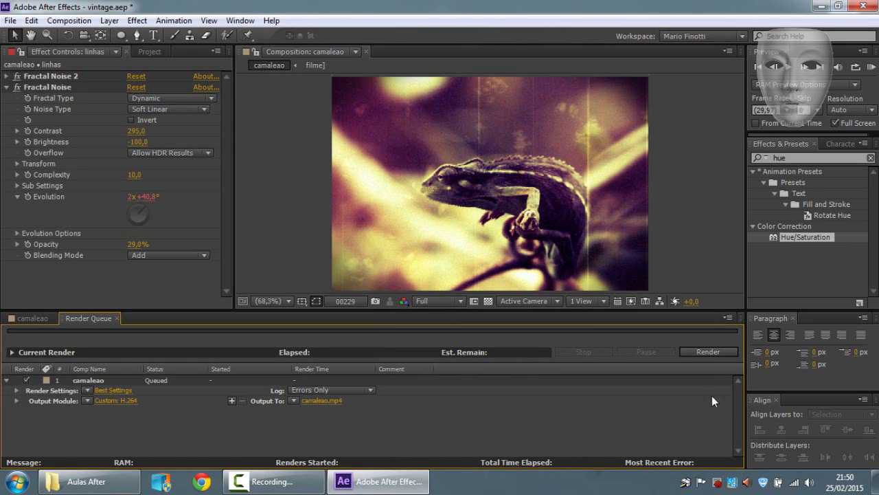
# Render the camaleao composition to camaleao.mp4 and let it finish in about 2 min 27 sec
pyautogui.click(708, 352)
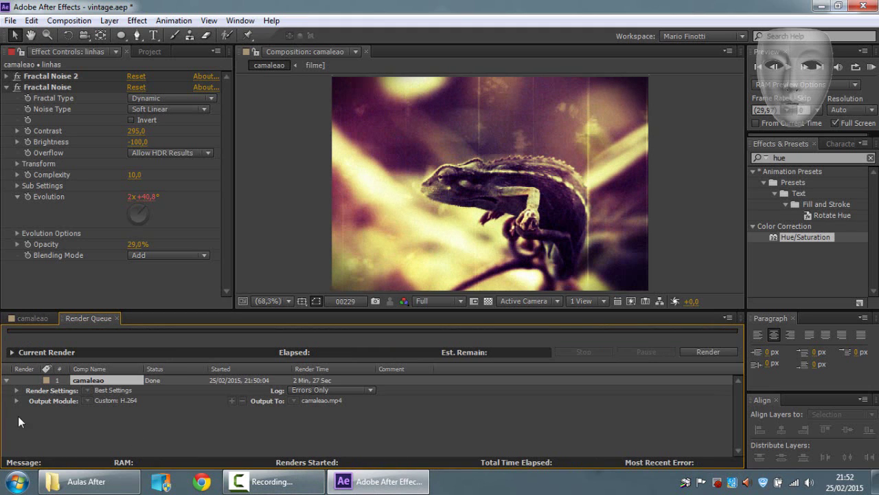
# Play camaleao.mp4 from the Aulas After folder in the default player, then close it
pyautogui.click(86, 484)
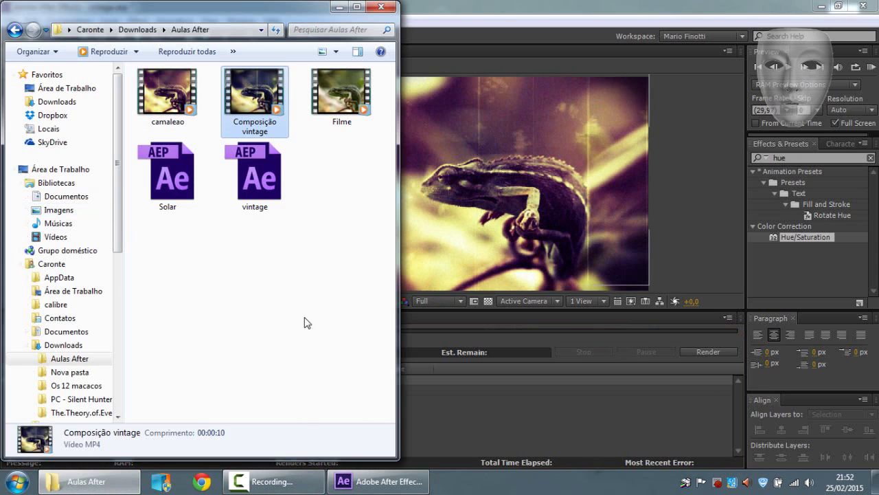
pyautogui.click(165, 95)
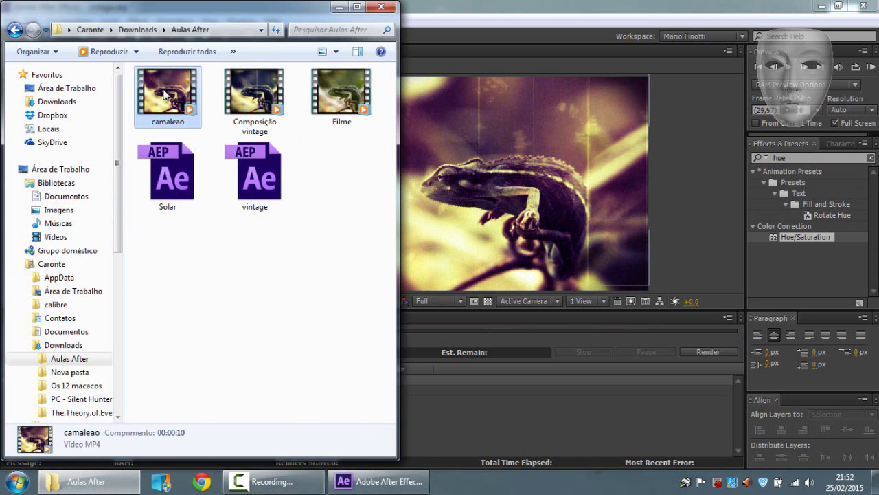
pyautogui.doubleClick(165, 95)
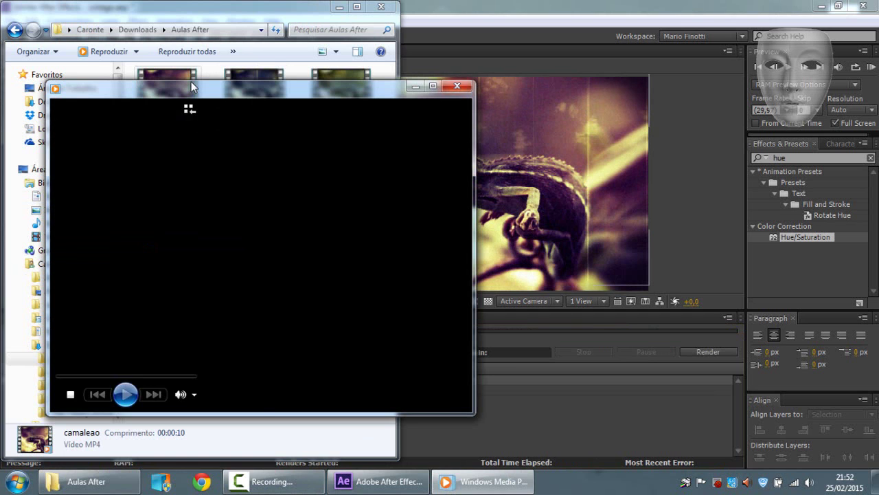
pyautogui.hotkey('alt', 'F4')
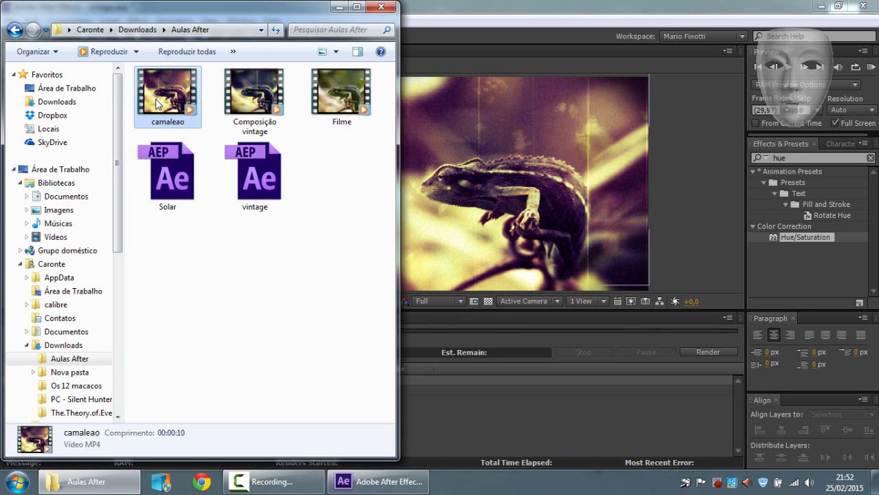
# Reopen camaleao.mp4 with MPC-HC to check it, then close the Aulas After folder
pyautogui.rightClick(157, 102)
pyautogui.moveTo(299, 137)
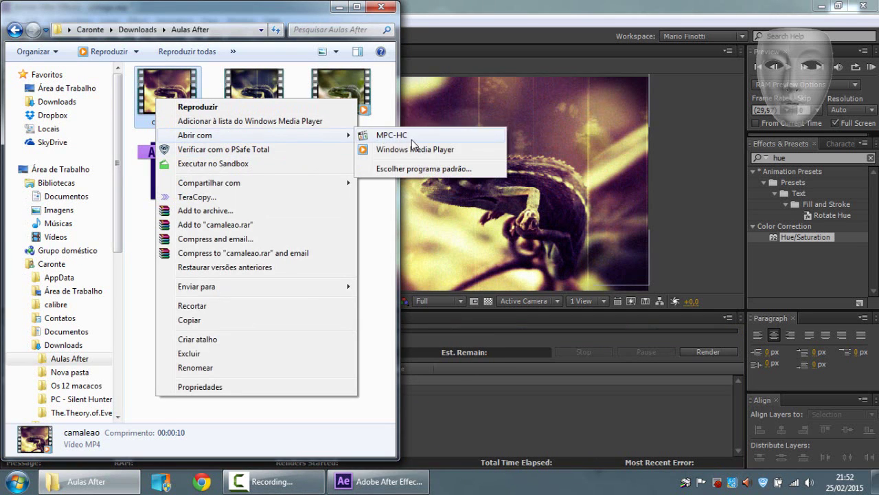
pyautogui.click(412, 136)
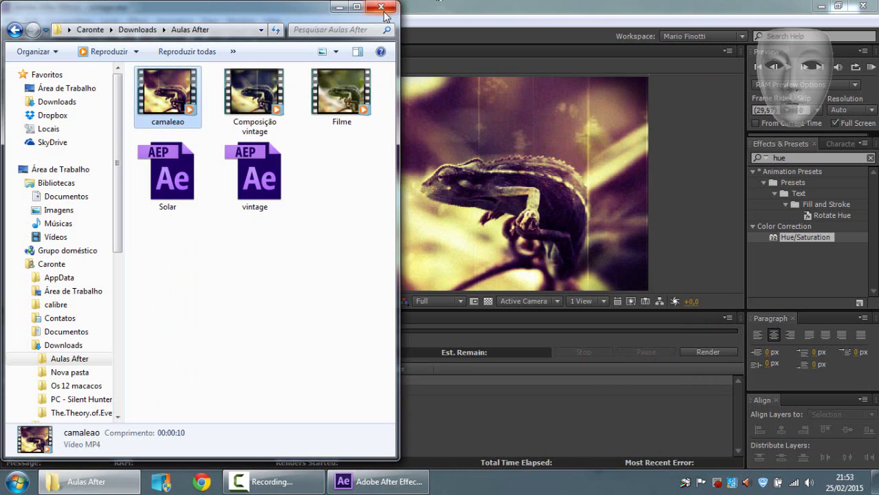
pyautogui.click(382, 9)
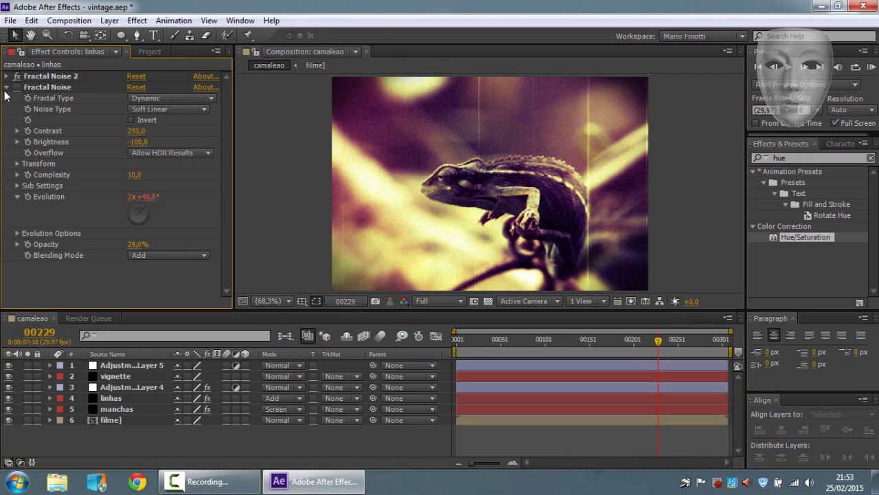
# Collapse the Fractal Noise effect's settings in the layer panel
pyautogui.click(7, 88)
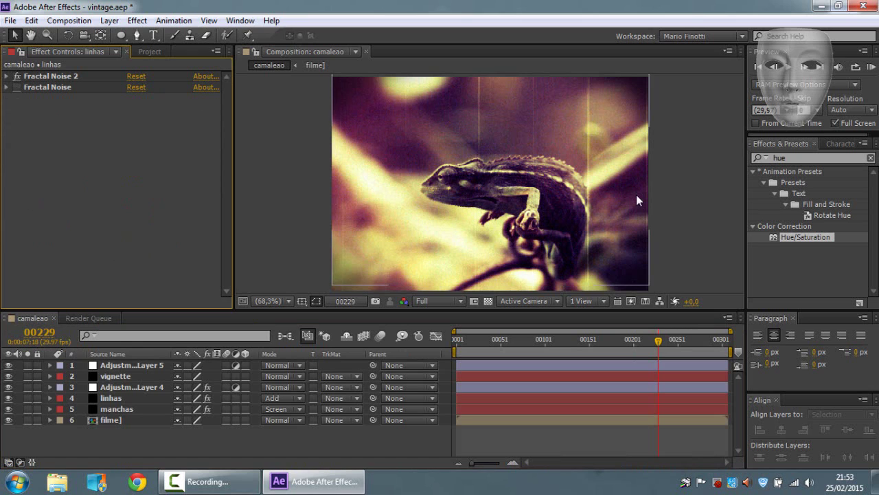